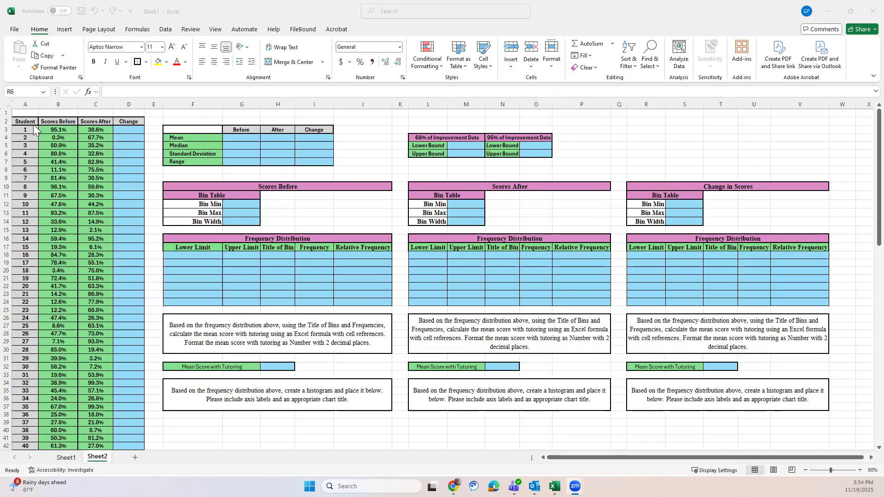
Step: Look through the student score rows down to the last student and return to the top of the sheet
{"action": "scroll", "coordinate": [20, 289], "scroll_direction": "down", "scroll_amount": 1}
{"action": "scroll", "coordinate": [20, 289], "scroll_direction": "down", "scroll_amount": 15}
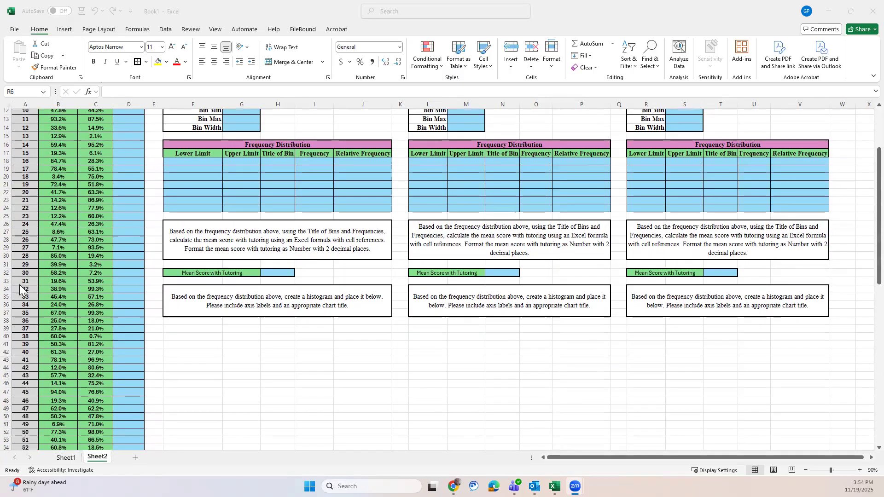
{"action": "scroll", "coordinate": [20, 289], "scroll_direction": "down", "scroll_amount": 7}
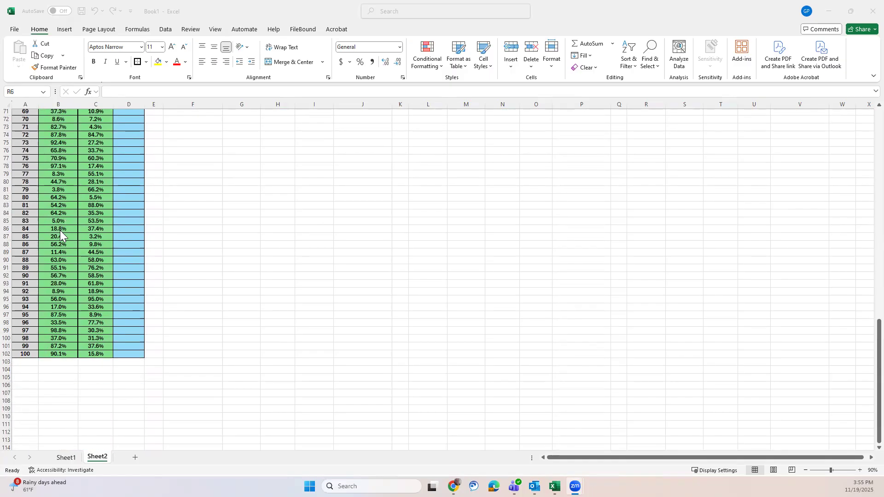
{"action": "scroll", "coordinate": [59, 230], "scroll_direction": "up", "scroll_amount": 20}
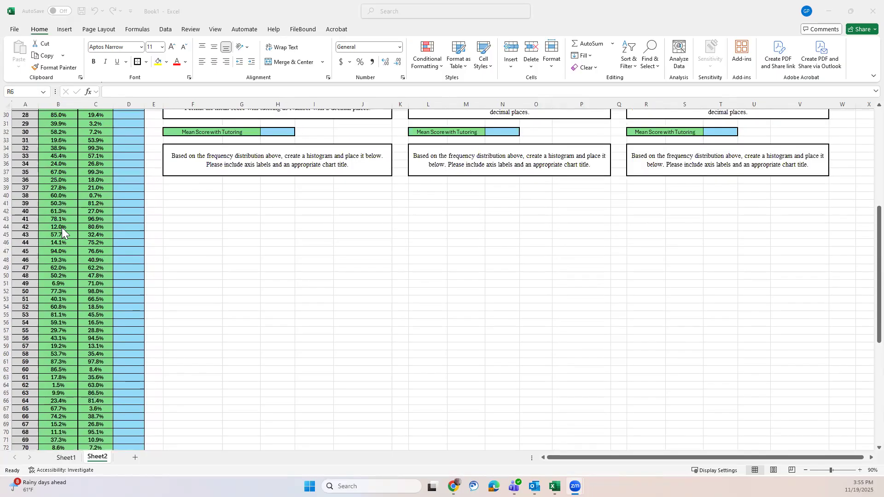
{"action": "scroll", "coordinate": [61, 227], "scroll_direction": "up", "scroll_amount": 3}
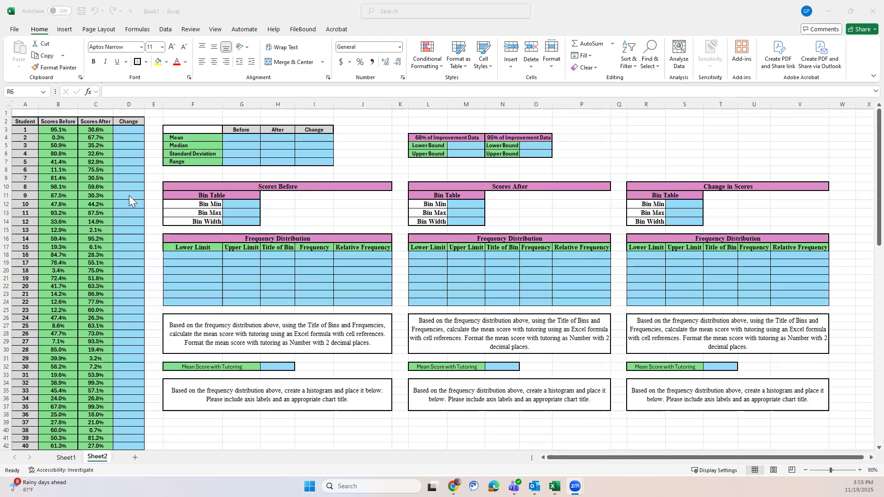
Step: Change the "68% of Improvement Data" heading in L4 to "68% of Change Data"
{"action": "left_click", "coordinate": [454, 136]}
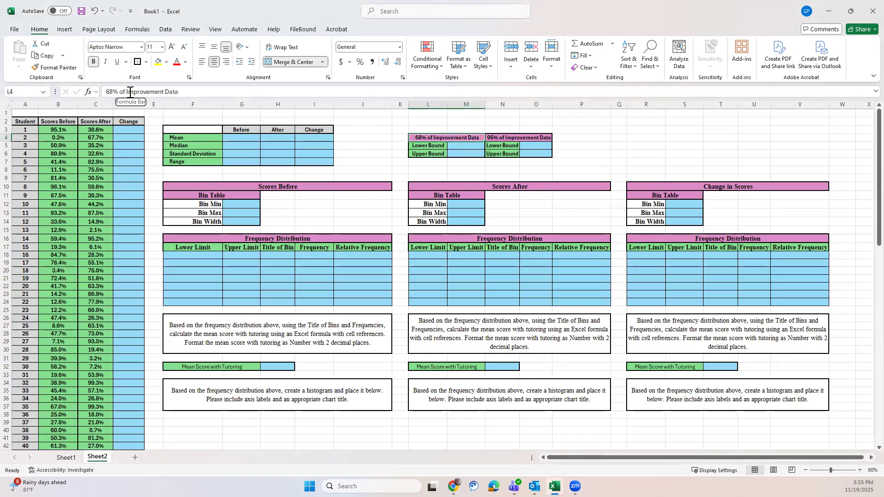
{"action": "left_click_drag", "start_coordinate": [127, 92], "coordinate": [166, 92]}
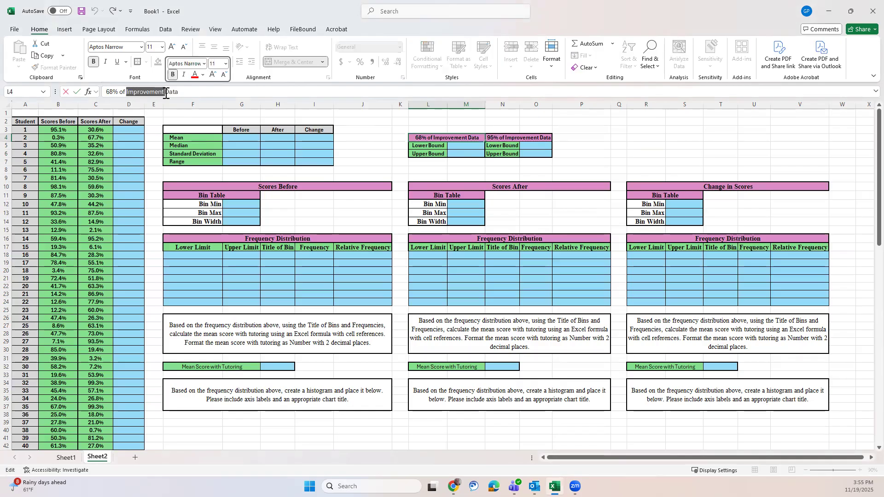
{"action": "type", "text": "Change"}
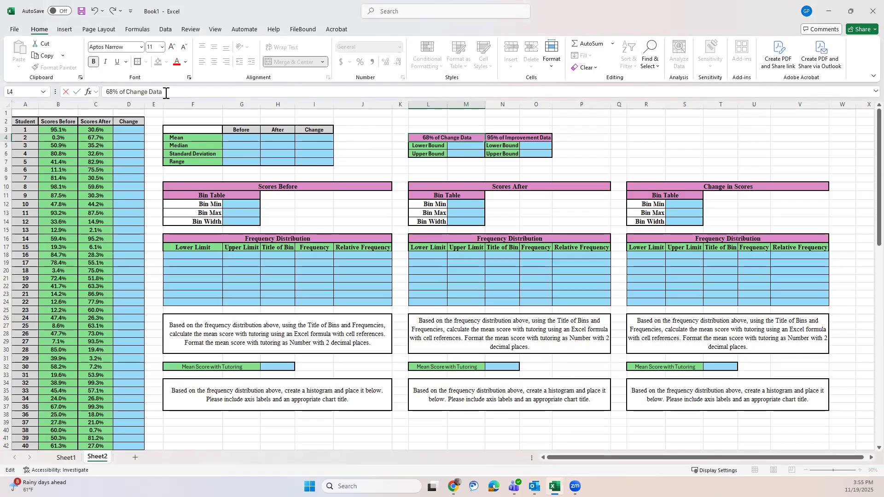
{"action": "left_click", "coordinate": [463, 118]}
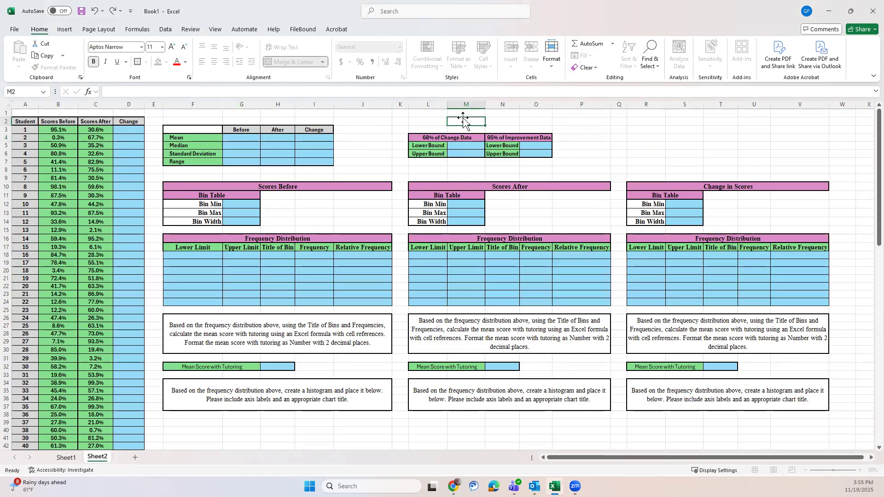
Step: Change the "95% of Improvement Data" heading in N4 to "95% of Change Data"
{"action": "left_click", "coordinate": [508, 135]}
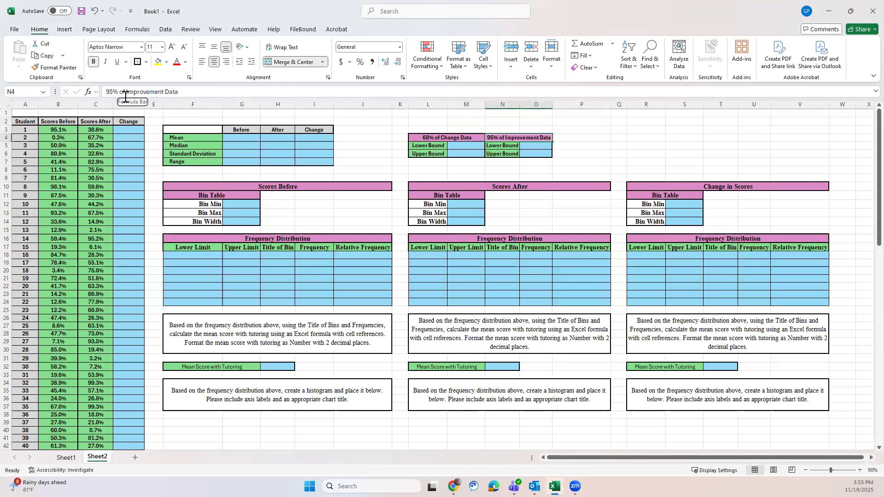
{"action": "left_click_drag", "start_coordinate": [126, 91], "coordinate": [166, 91]}
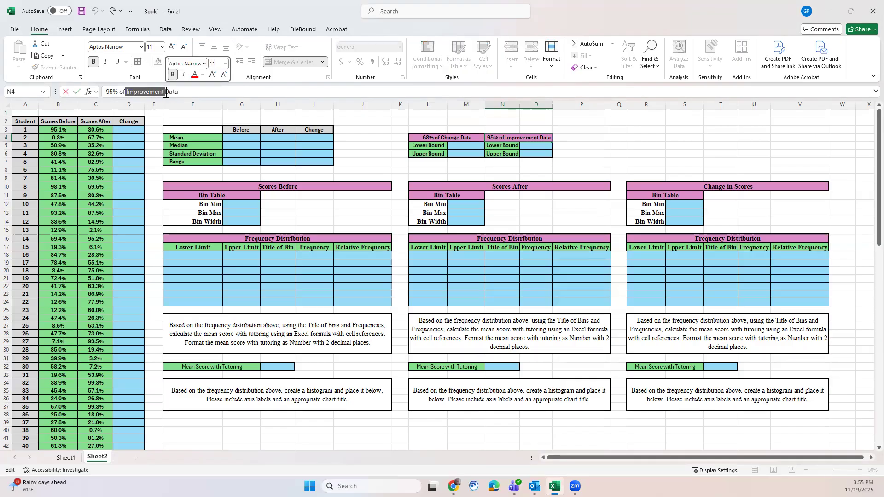
{"action": "type", "text": "Change"}
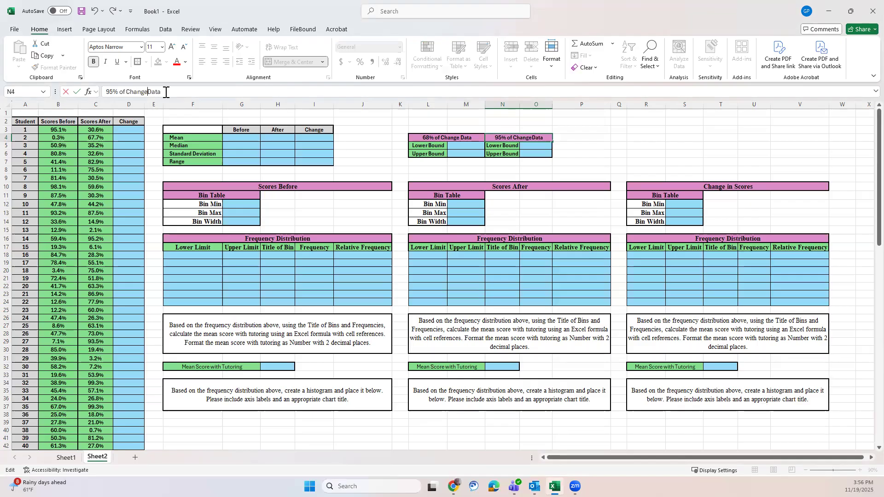
{"action": "left_click", "coordinate": [606, 153]}
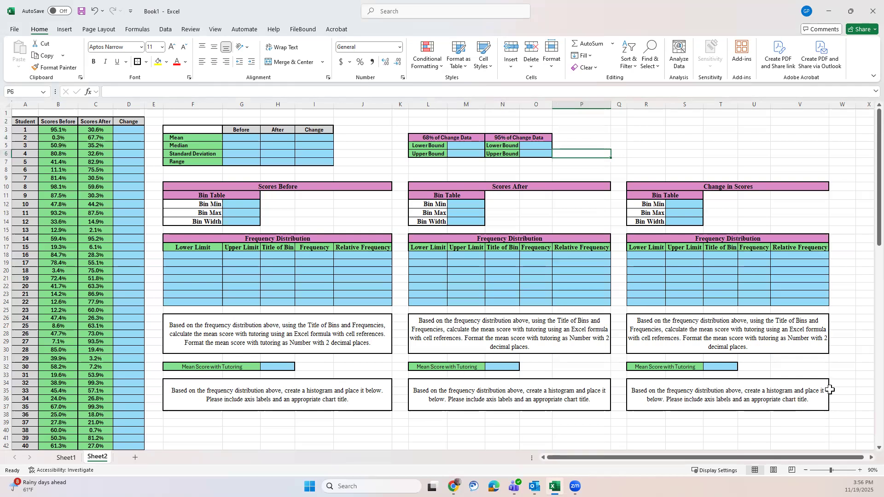
Step: Reword the mean score label in F32, under the Scores Before table, to "Mean Scores Before"
{"action": "left_click", "coordinate": [211, 367]}
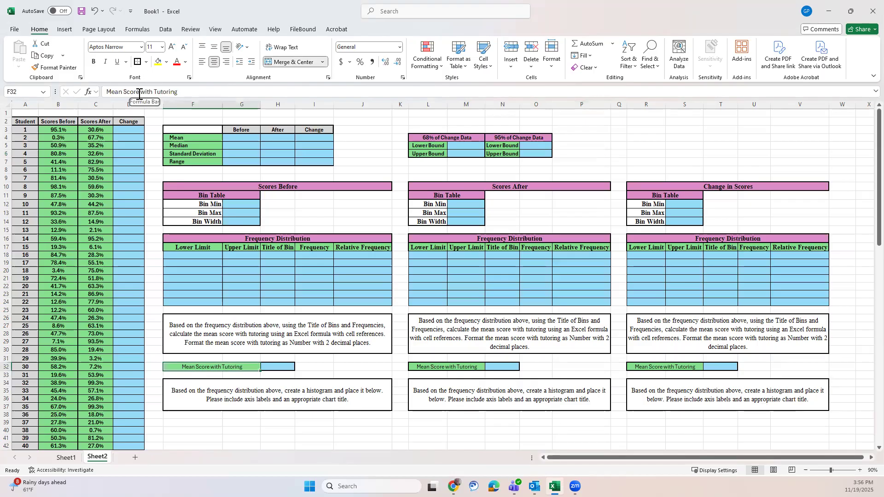
{"action": "left_click_drag", "start_coordinate": [138, 91], "coordinate": [180, 93]}
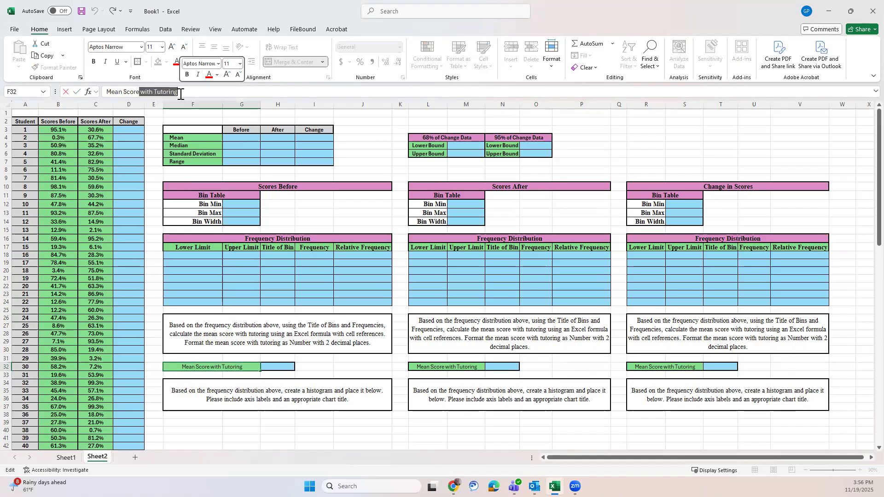
{"action": "type", "text": "s Be"}
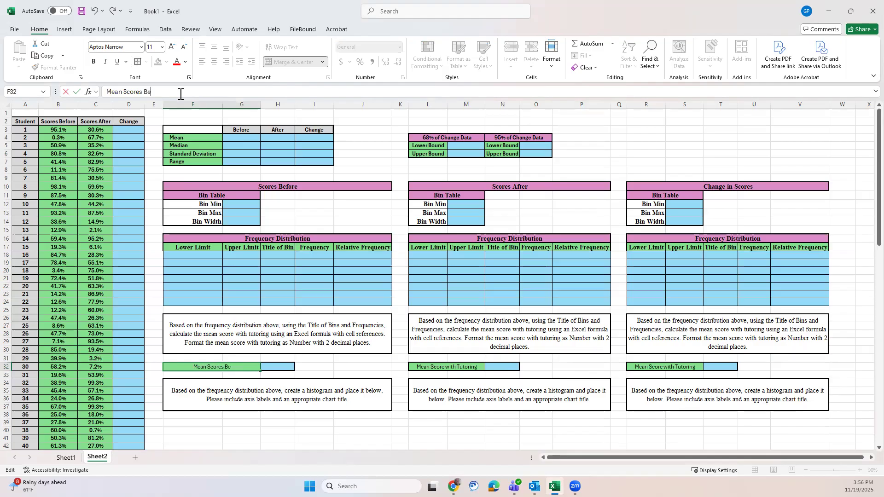
{"action": "type", "text": "fore"}
Step: Reword the mean score label in L32, under the Scores After table, to "Mean Scores After"
{"action": "left_click", "coordinate": [447, 369]}
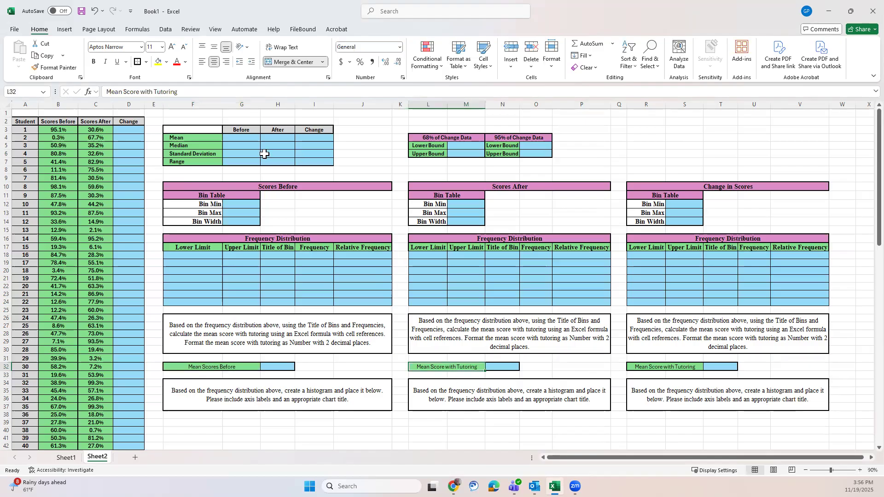
{"action": "left_click_drag", "start_coordinate": [140, 92], "coordinate": [196, 92]}
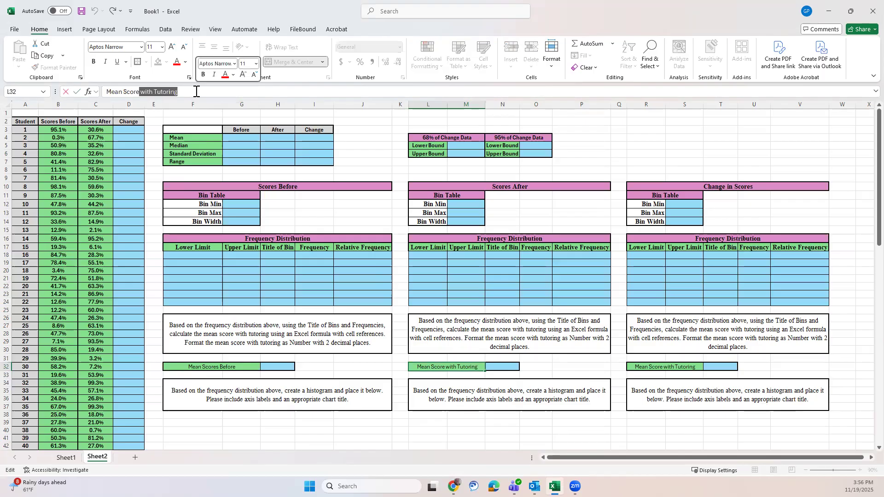
{"action": "type", "text": "s After"}
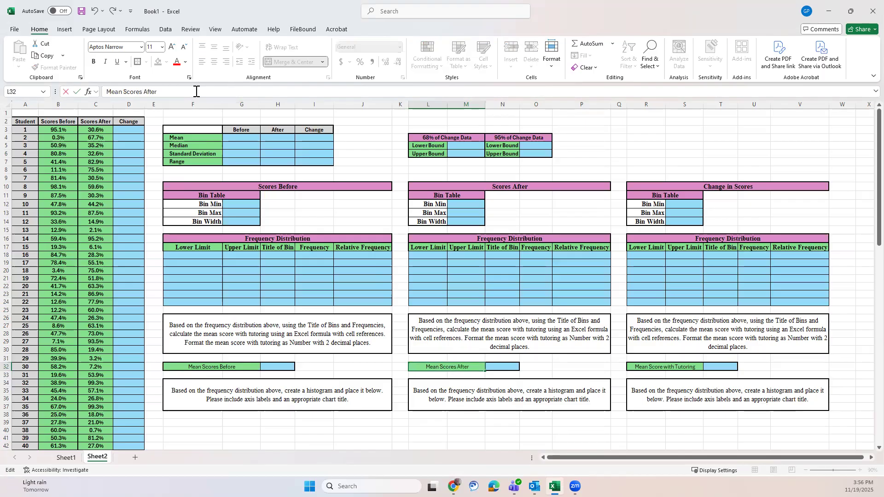
{"action": "left_click", "coordinate": [585, 370]}
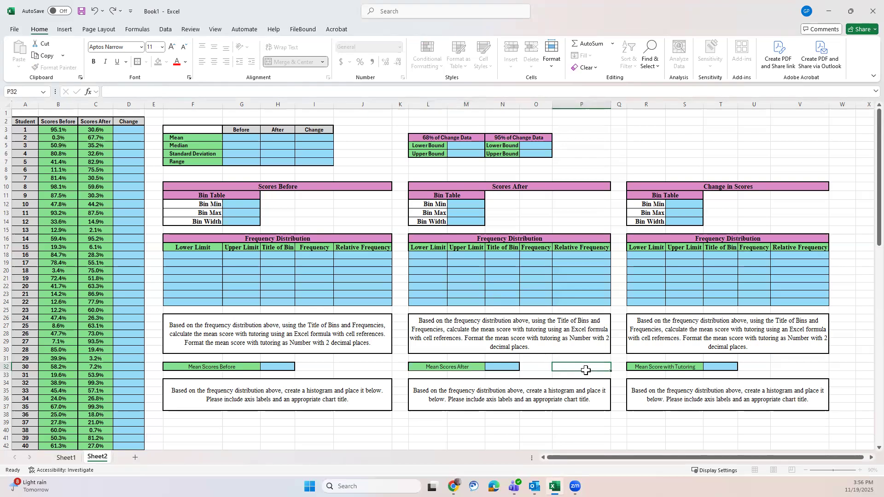
Step: Reword the mean score label in R32, under the Change in Scores table, to "Mean Score Change"
{"action": "left_click", "coordinate": [660, 369]}
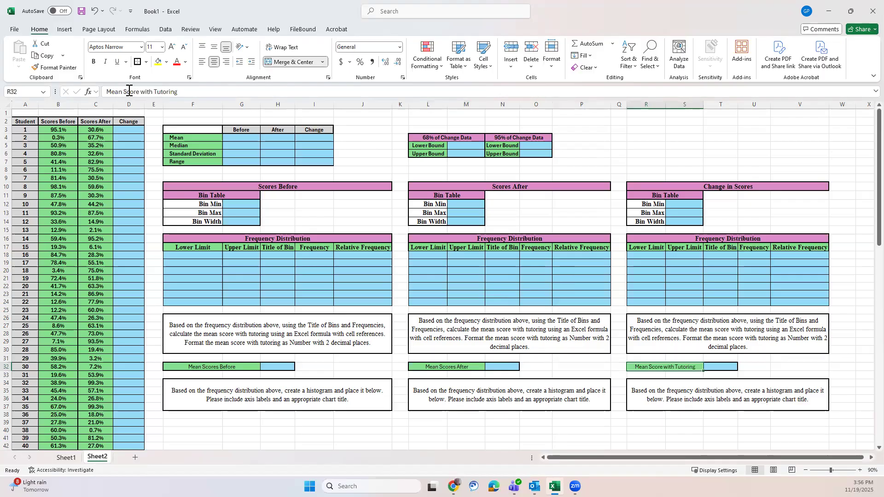
{"action": "left_click_drag", "start_coordinate": [140, 91], "coordinate": [193, 91]}
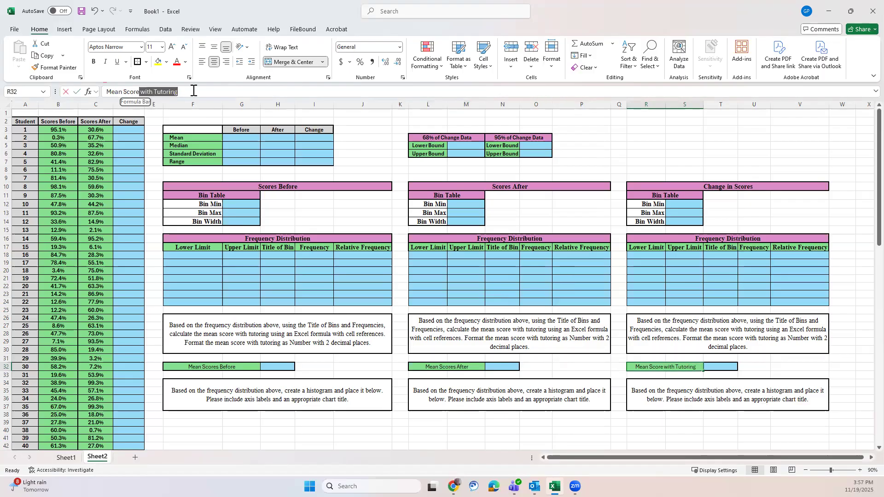
{"action": "type", "text": "Change"}
{"action": "left_click", "coordinate": [649, 130]}
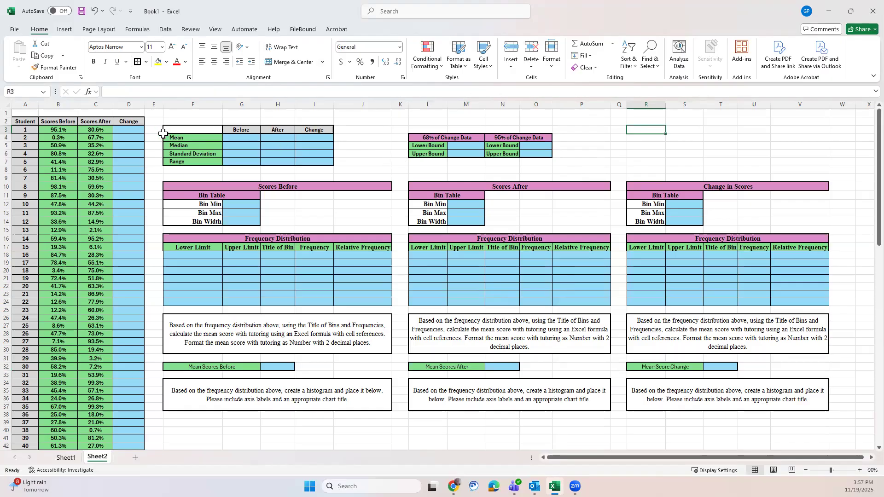
Step: Enter the formula =B3-C3 in D3 as the first student's score change
{"action": "left_click", "coordinate": [132, 130]}
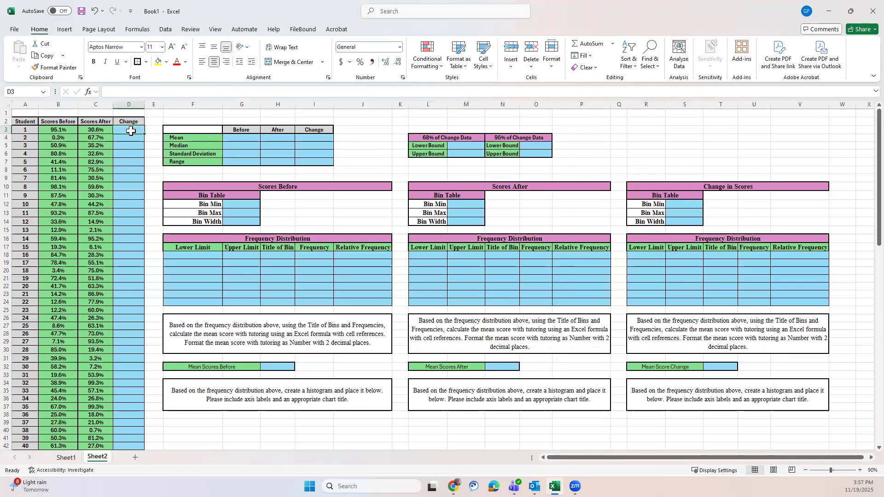
{"action": "type", "text": "="}
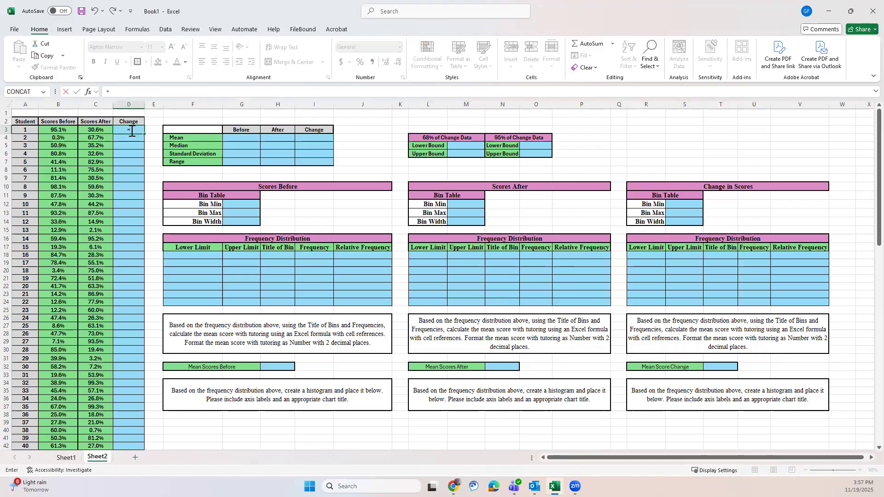
{"action": "left_click", "coordinate": [64, 130]}
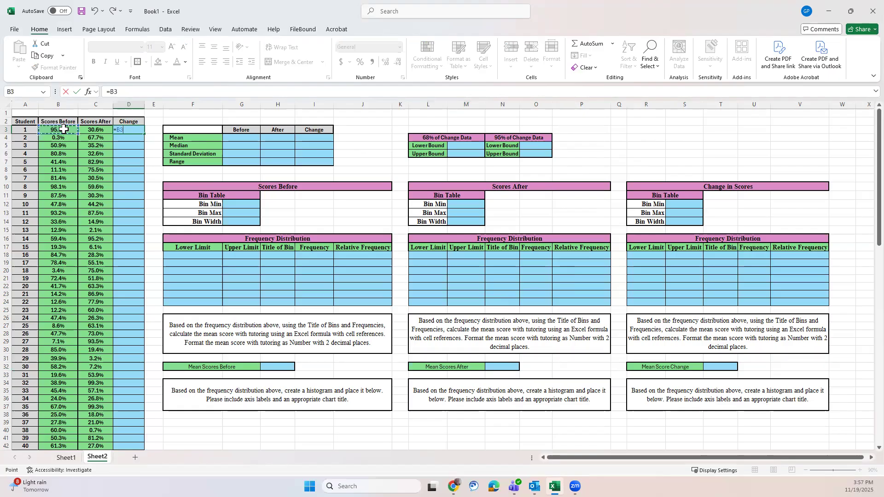
{"action": "type", "text": "-"}
{"action": "left_click", "coordinate": [88, 130]}
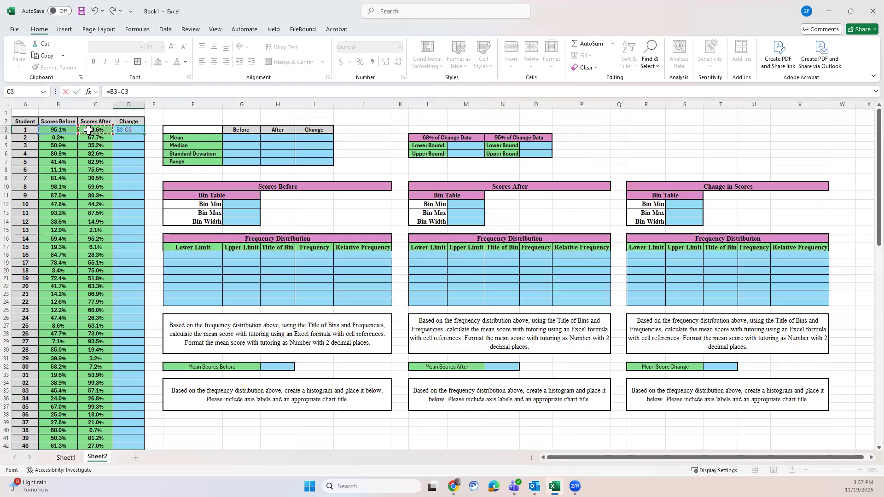
{"action": "left_click", "coordinate": [155, 114]}
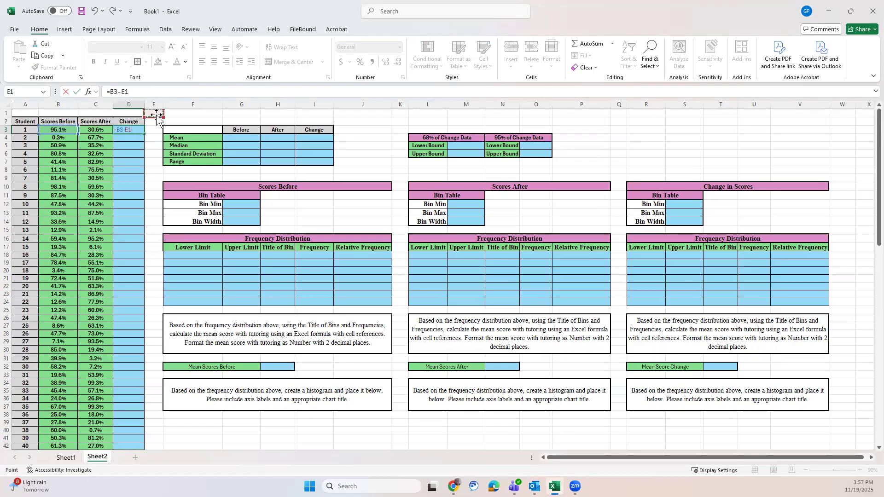
{"action": "left_click", "coordinate": [96, 129]}
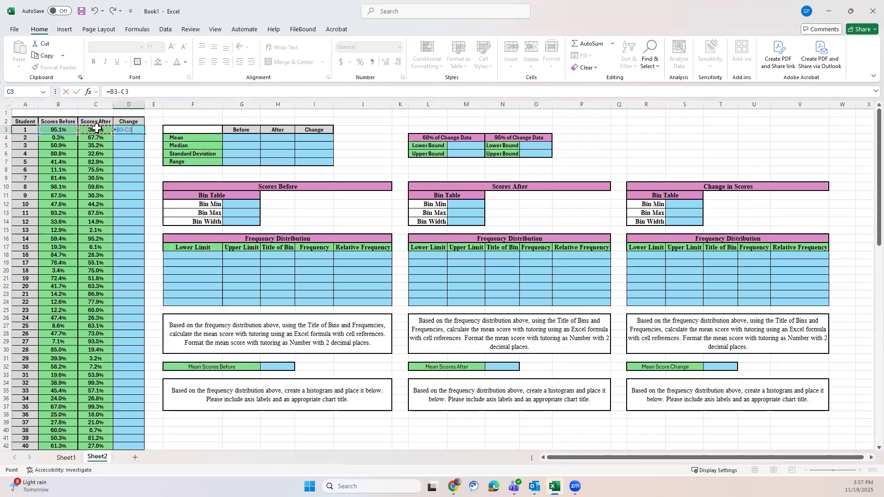
{"action": "key", "text": "Return"}
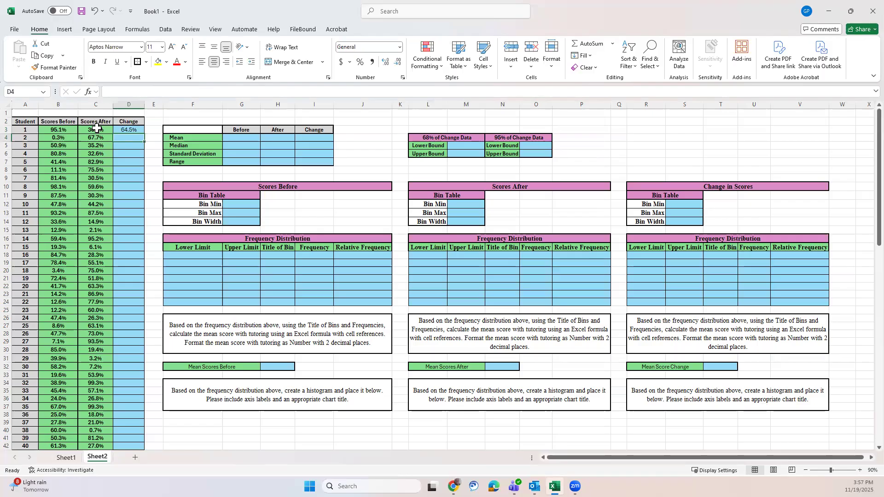
Step: Replace the formula in D3 with =C3-B3 so the before score is subtracted from the after score
{"action": "left_click", "coordinate": [135, 130]}
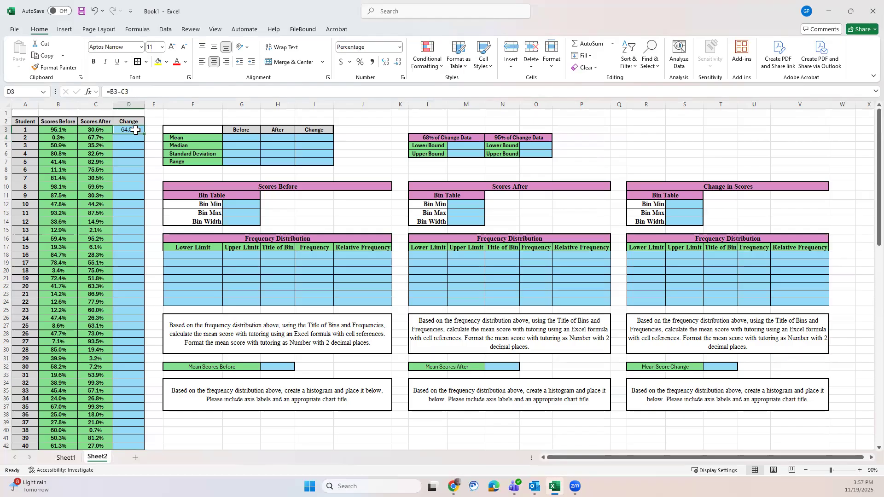
{"action": "left_click", "coordinate": [110, 92]}
{"action": "left_click_drag", "start_coordinate": [111, 91], "coordinate": [128, 92]}
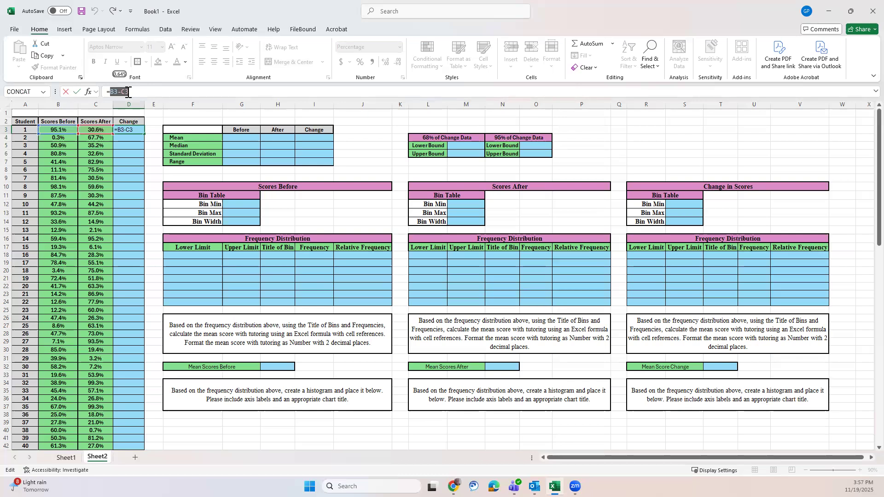
{"action": "key", "text": "BackSpace"}
{"action": "left_click", "coordinate": [100, 131]}
{"action": "type", "text": "-"}
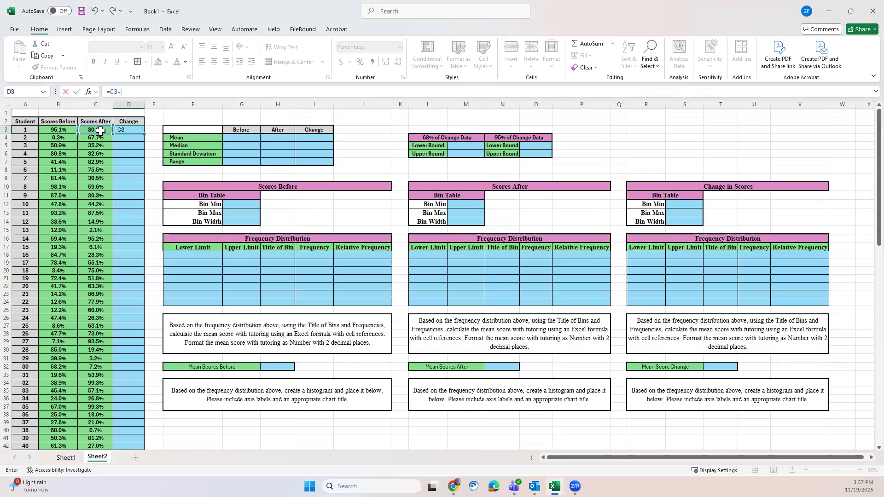
{"action": "left_click", "coordinate": [65, 131]}
{"action": "key", "text": "Return"}
Step: Fill the change formula from D3 down the Change column for all 100 students
{"action": "left_click", "coordinate": [133, 131]}
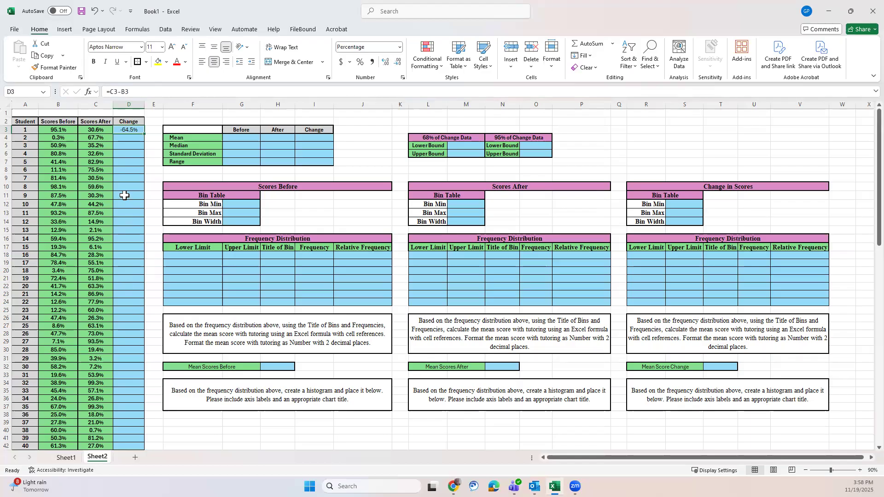
{"action": "double_click", "coordinate": [145, 134]}
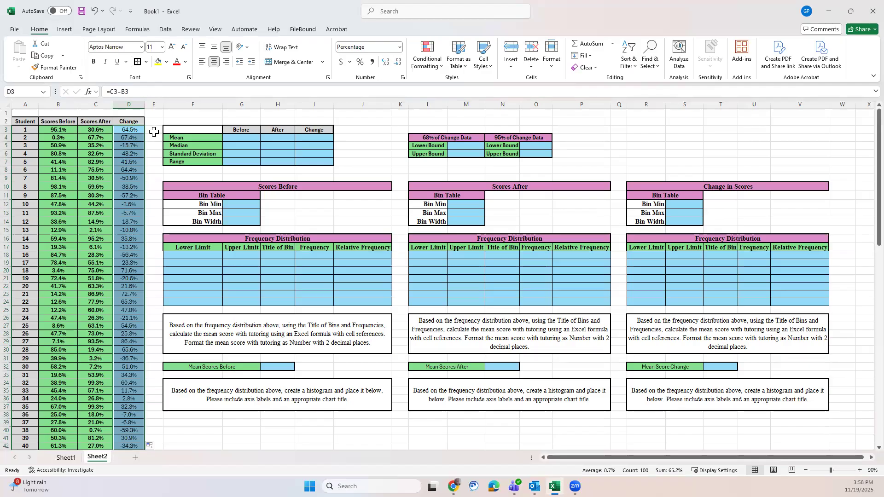
{"action": "left_click", "coordinate": [153, 132]}
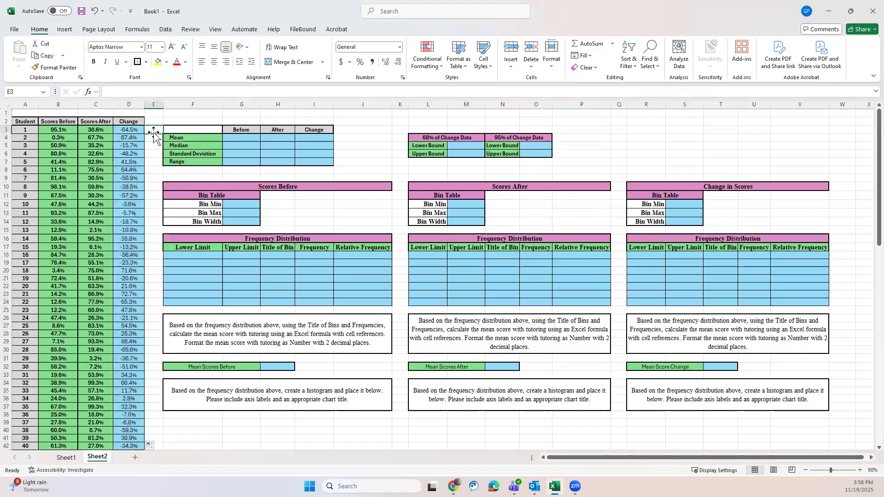
Step: Undo the last fill of the Change column and fill the formula from D3 down through D102 again
{"action": "left_click", "coordinate": [96, 11]}
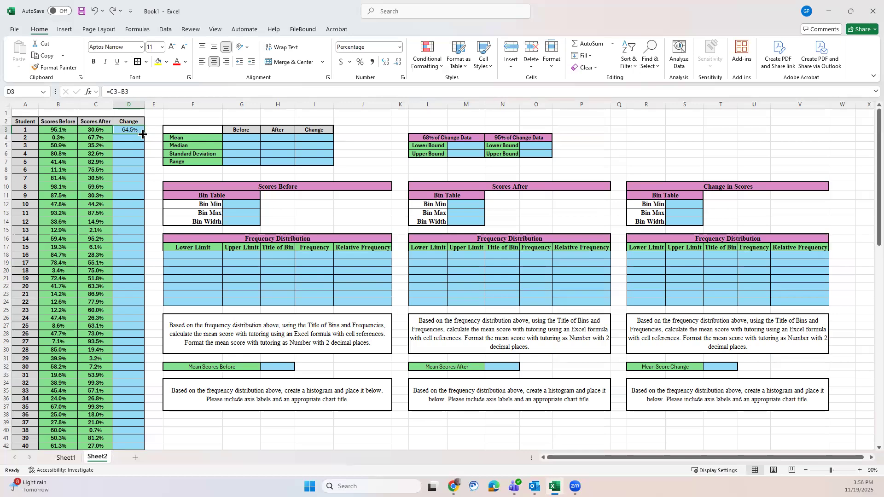
{"action": "left_click_drag", "start_coordinate": [144, 133], "coordinate": [135, 434]}
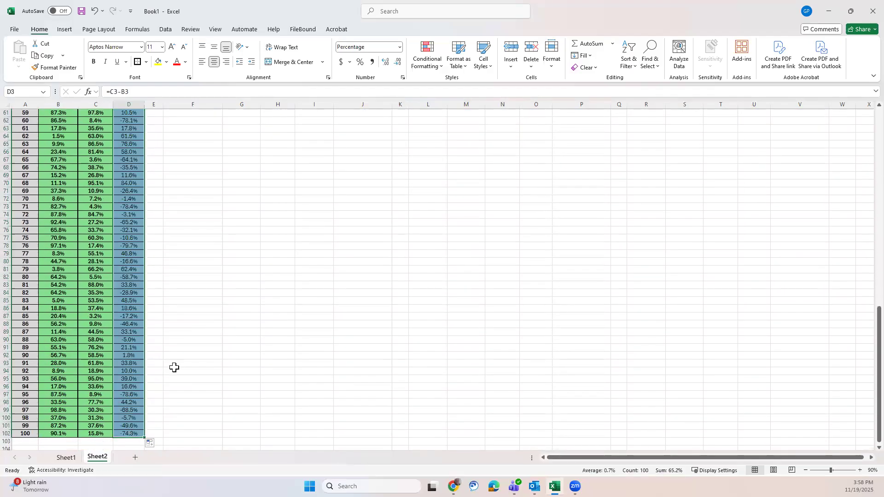
{"action": "scroll", "coordinate": [174, 367], "scroll_direction": "up", "scroll_amount": 19}
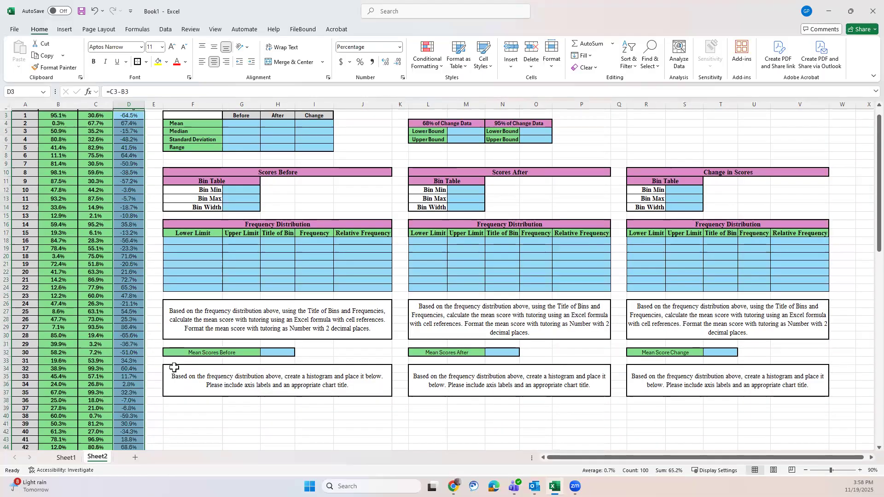
{"action": "scroll", "coordinate": [174, 367], "scroll_direction": "up", "scroll_amount": 1}
{"action": "left_click", "coordinate": [153, 154]}
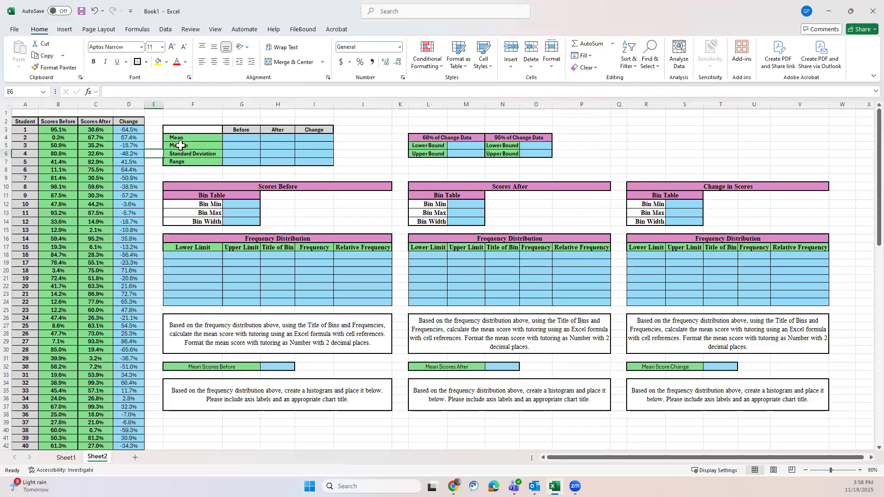
Step: Enter =AVERAGE(B3:B102) in G4 as the mean of the before scores
{"action": "left_click", "coordinate": [237, 137]}
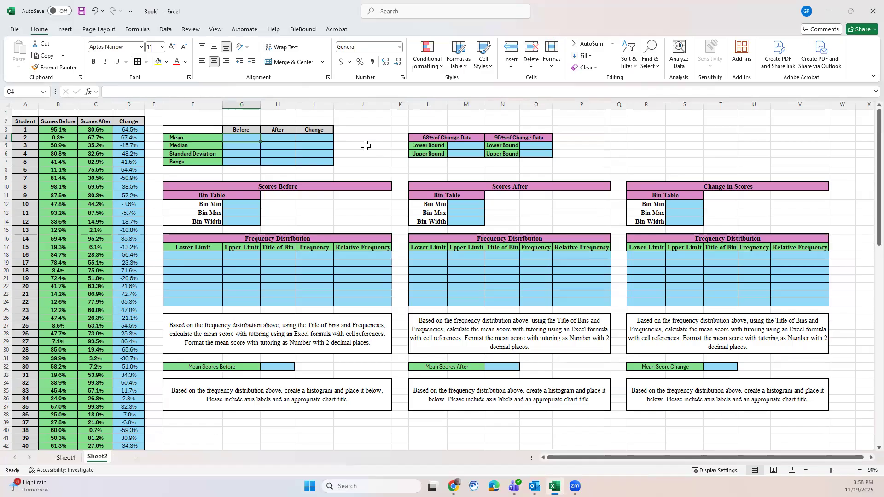
{"action": "type", "text": "=aver"}
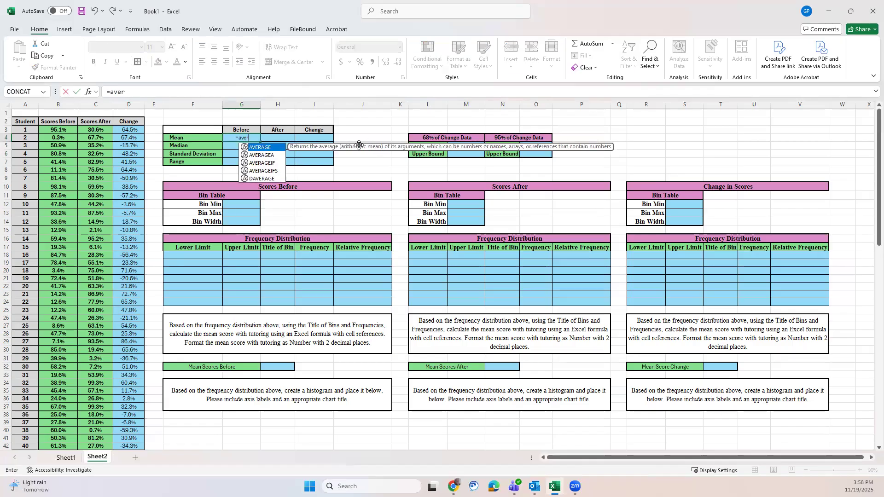
{"action": "double_click", "coordinate": [256, 148]}
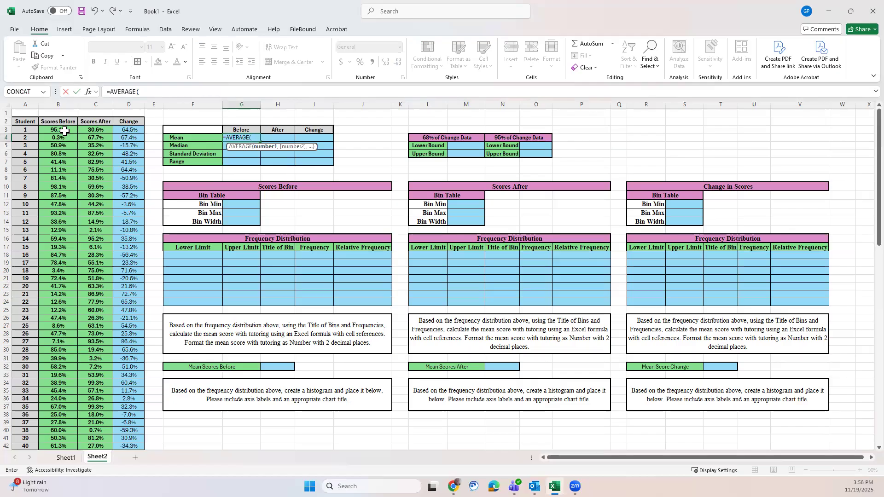
{"action": "left_click_drag", "start_coordinate": [64, 131], "coordinate": [51, 440]}
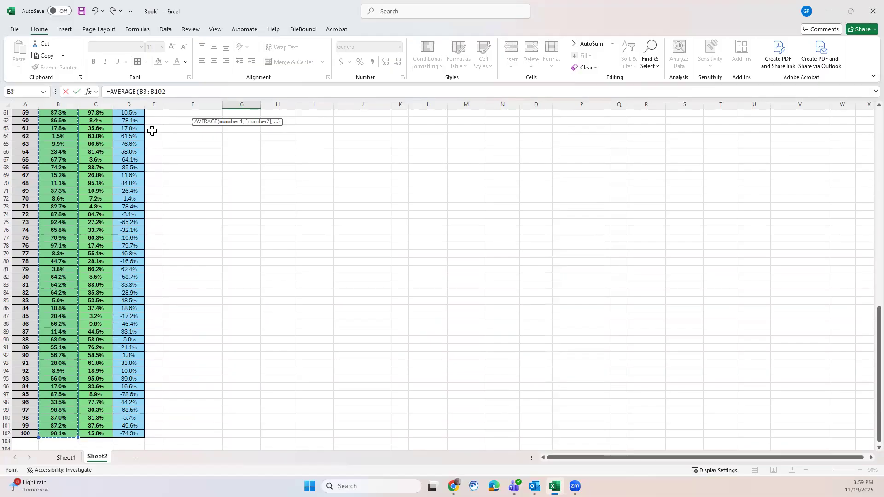
{"action": "left_click", "coordinate": [171, 88]}
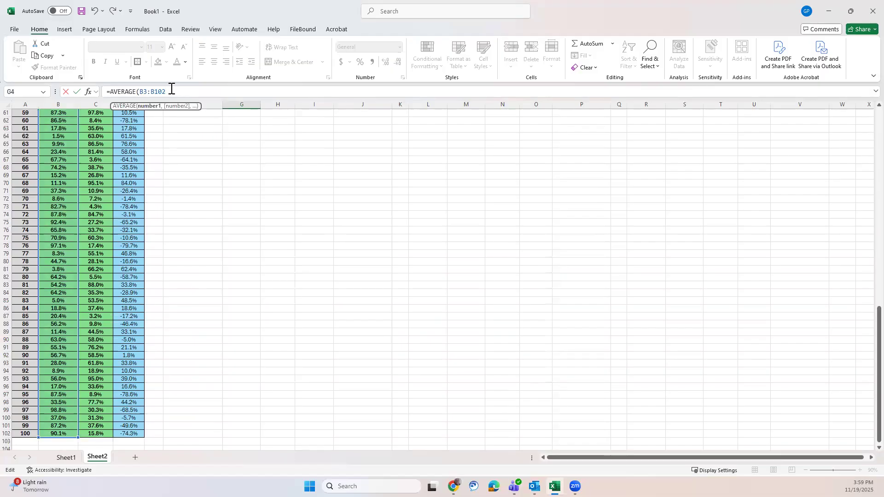
{"action": "type", "text": ")"}
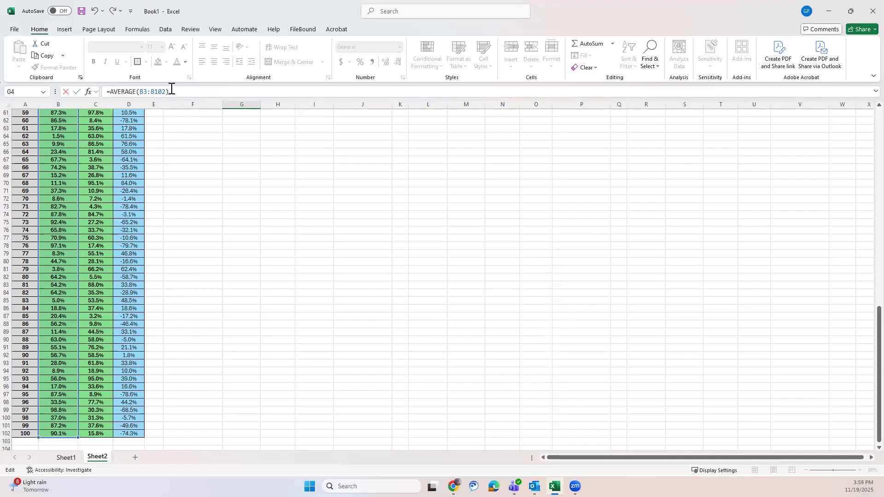
{"action": "key", "text": "Return"}
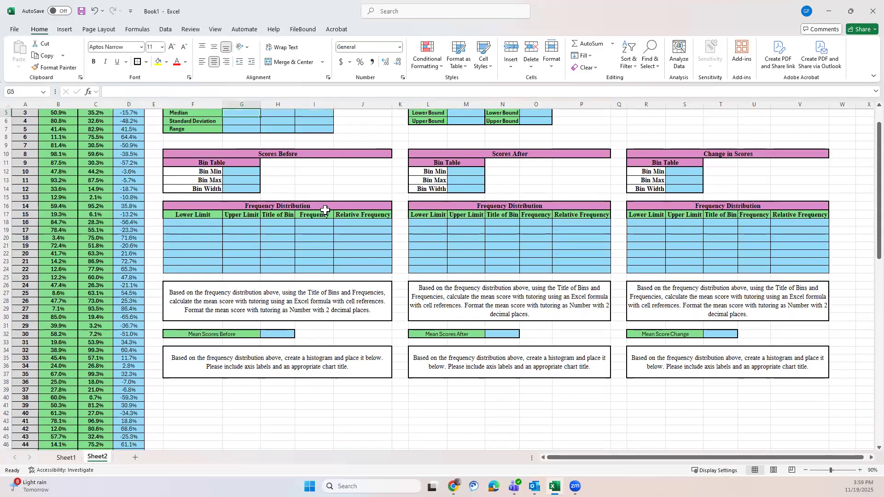
{"action": "scroll", "coordinate": [325, 210], "scroll_direction": "up", "scroll_amount": 2}
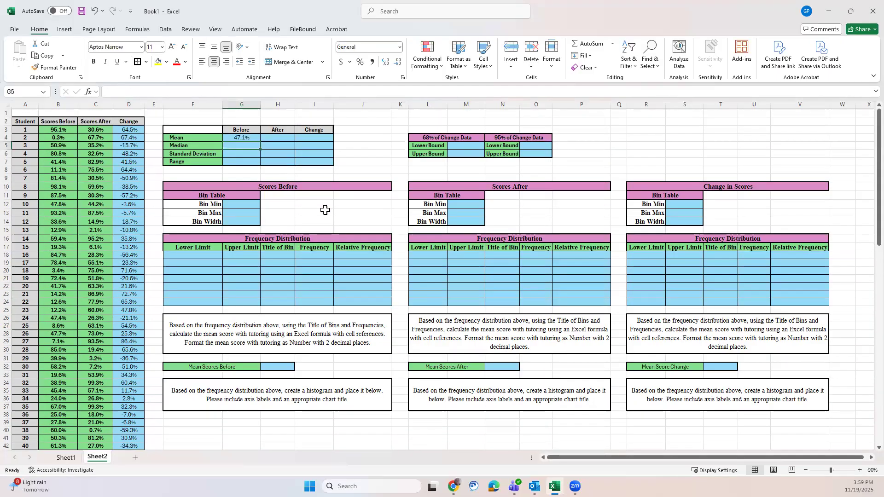
{"action": "left_click", "coordinate": [247, 137]}
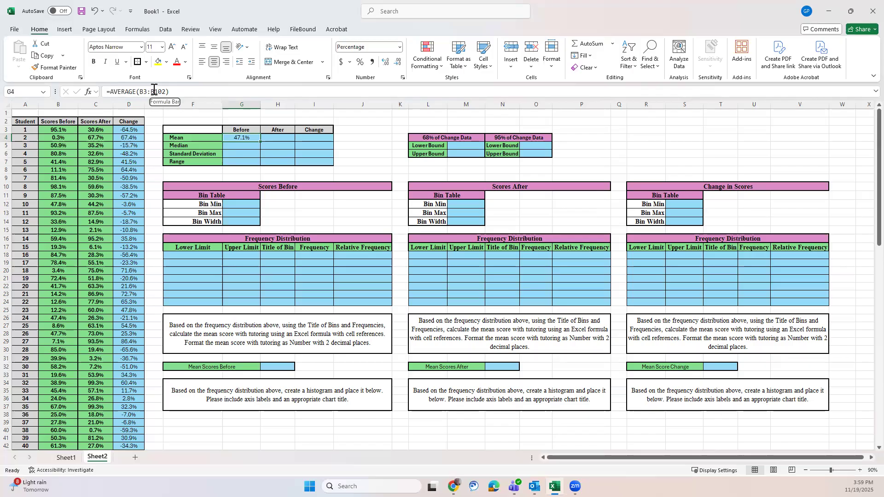
Step: Enter =MEDIAN(B3:B104) in G5 as the median of the before scores
{"action": "left_click", "coordinate": [237, 145]}
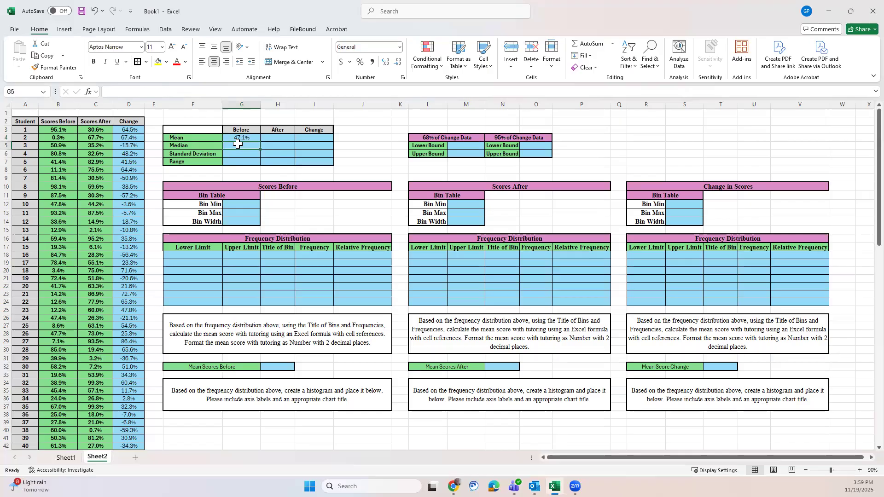
{"action": "type", "text": "=median"}
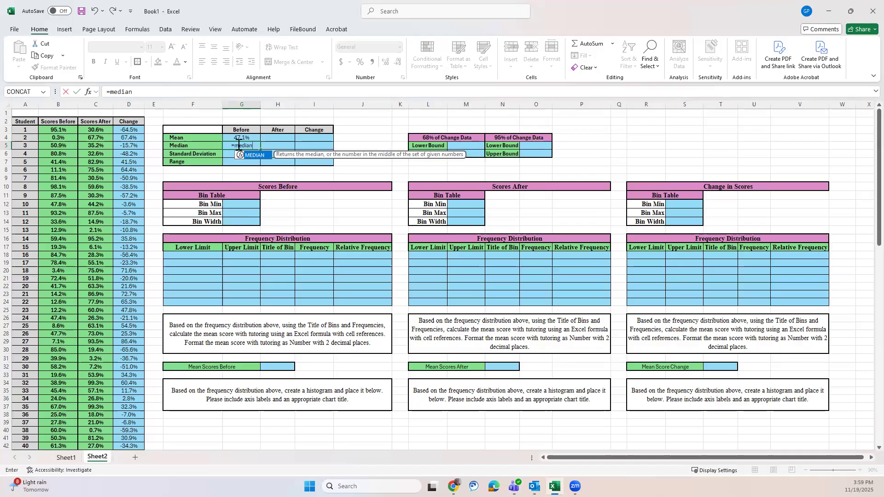
{"action": "type", "text": "("}
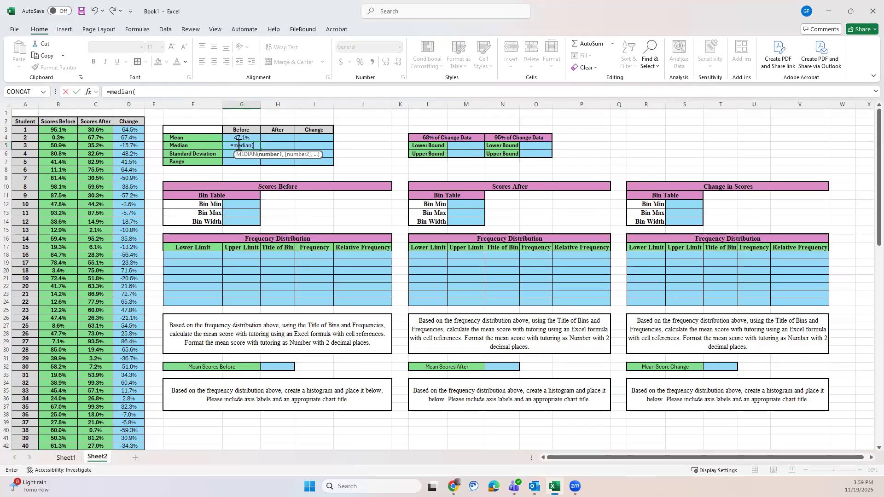
{"action": "type", "text": "b3"}
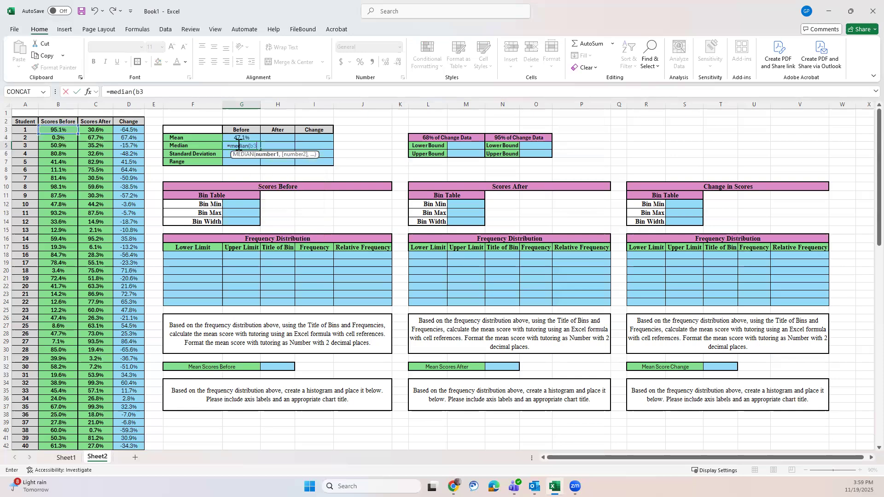
{"action": "type", "text": ":b"}
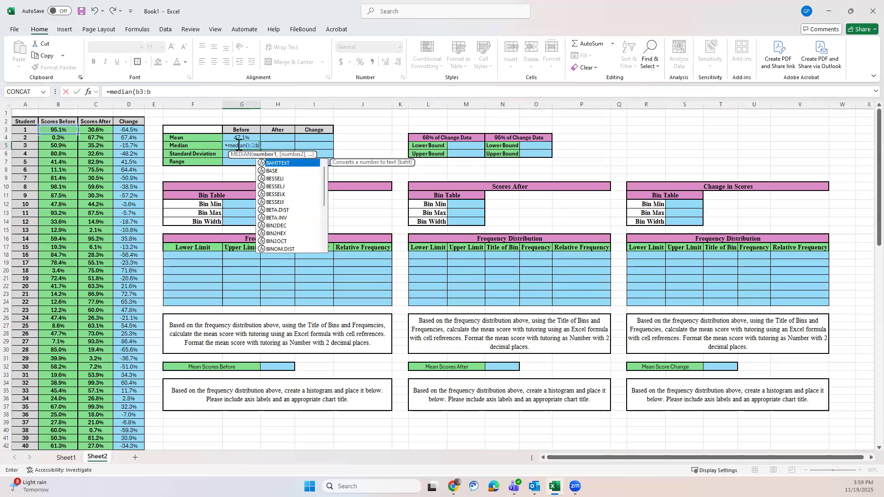
{"action": "type", "text": "10"}
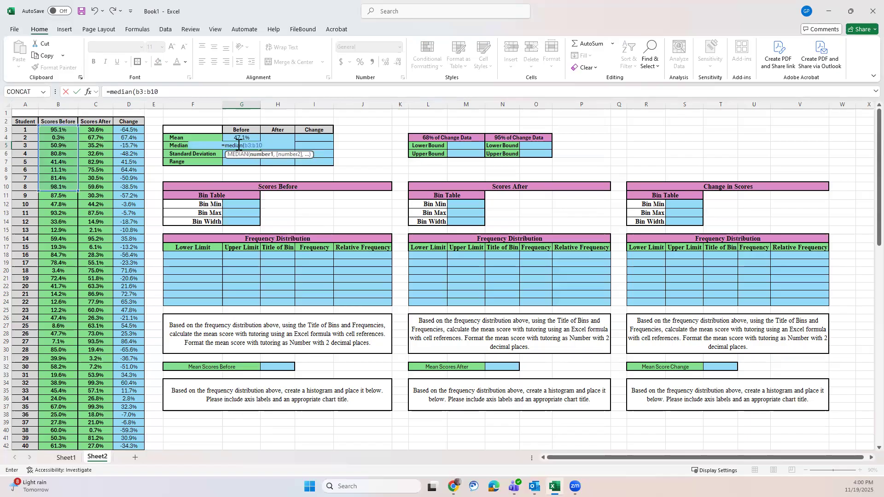
{"action": "type", "text": "4"}
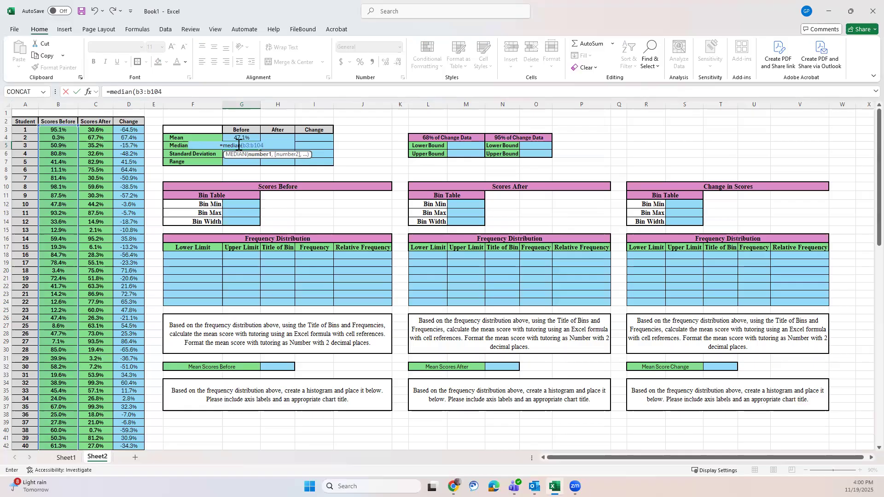
{"action": "type", "text": ")"}
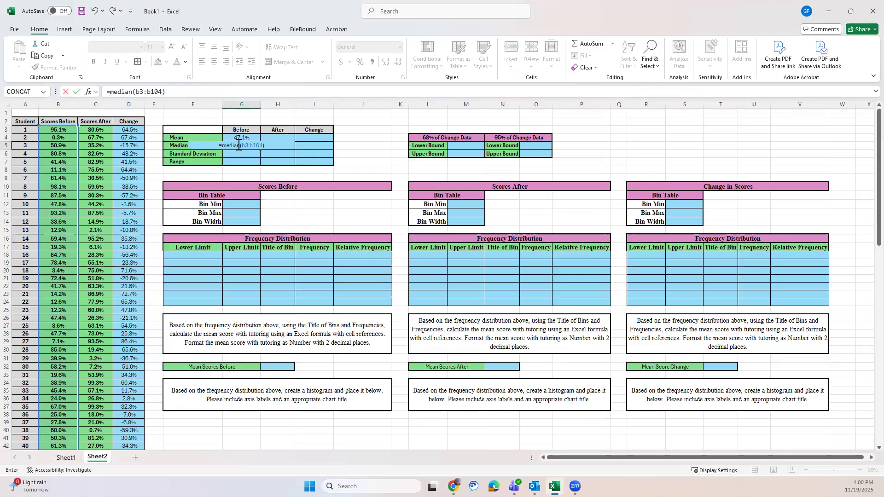
{"action": "key", "text": "Return"}
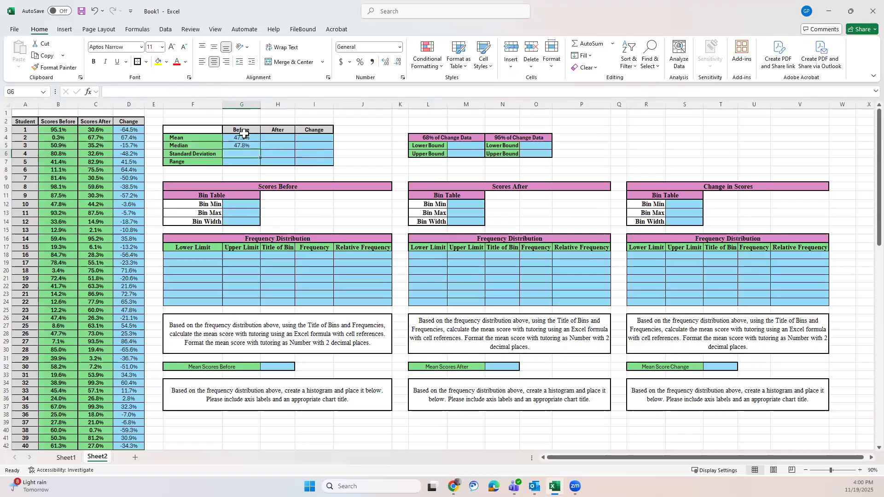
Step: Correct the median formula in G5 to cover B3:B102 and compare it with the mean formula in G4
{"action": "left_click", "coordinate": [244, 136]}
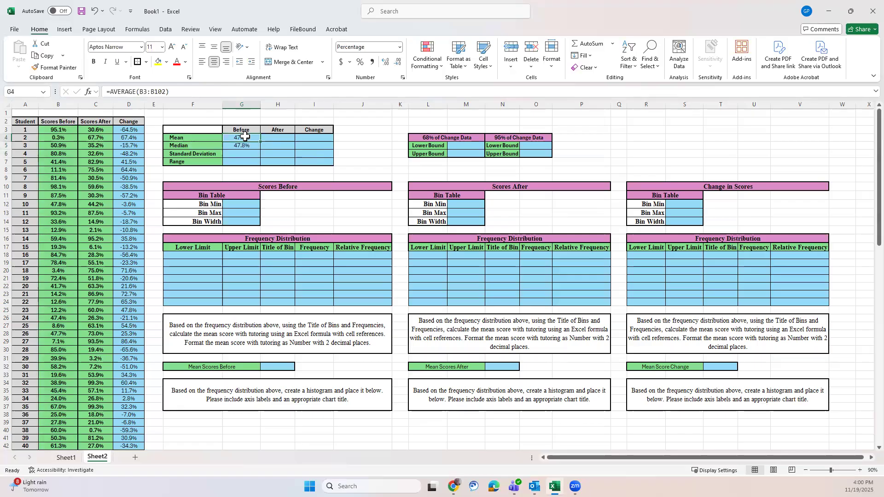
{"action": "left_click", "coordinate": [243, 146]}
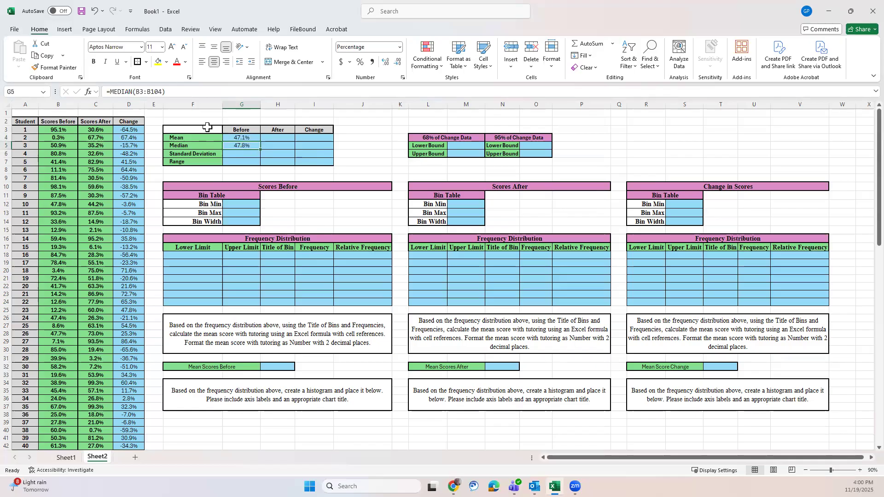
{"action": "left_click", "coordinate": [159, 91]}
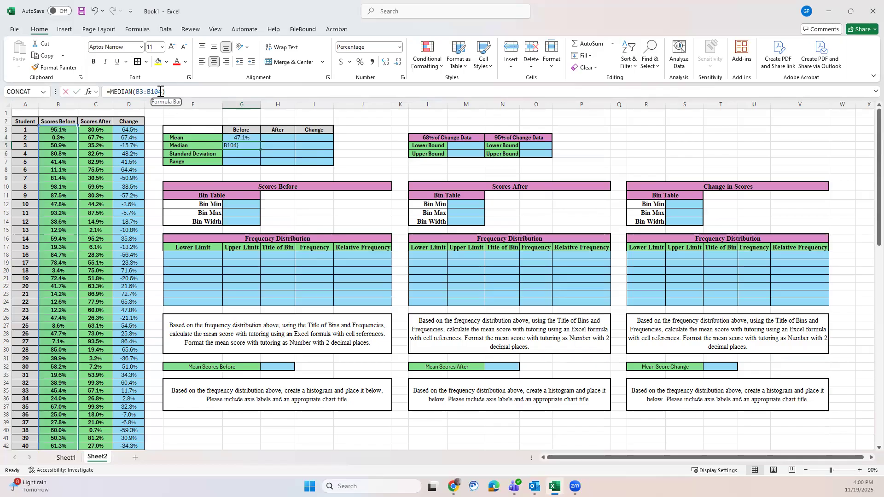
{"action": "key", "text": "BackSpace"}
{"action": "type", "text": "2"}
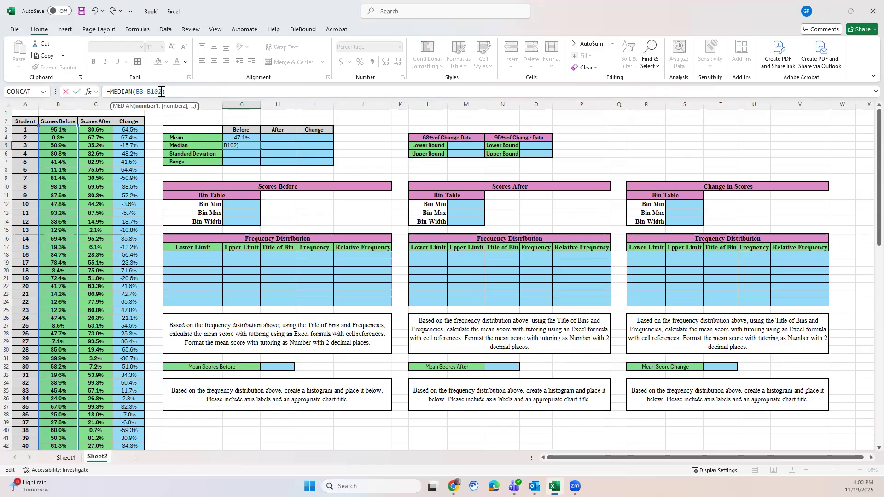
{"action": "key", "text": "Return"}
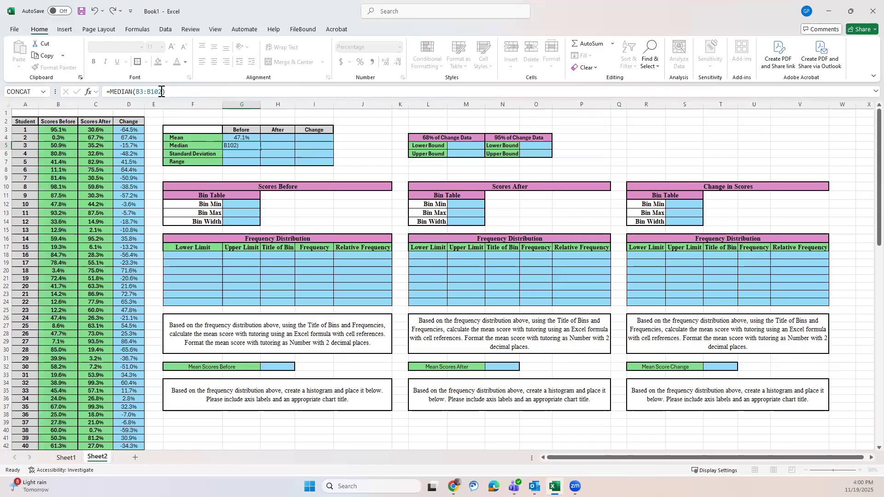
{"action": "left_click", "coordinate": [246, 146]}
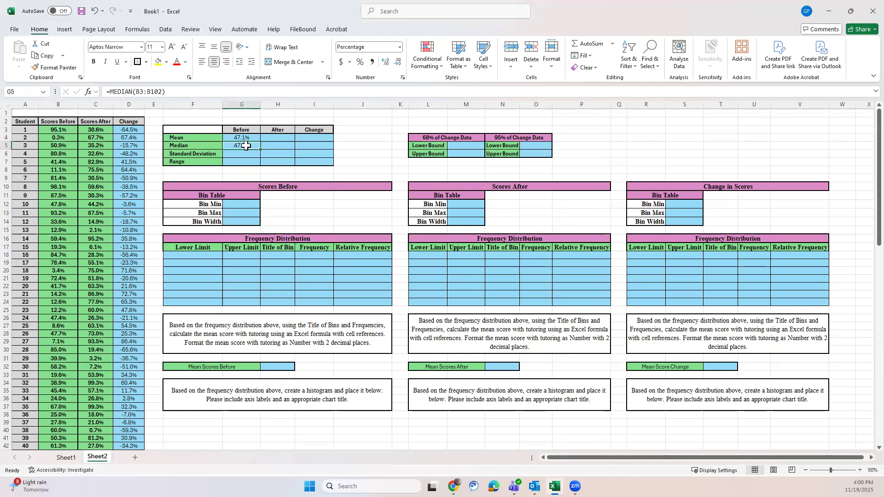
{"action": "left_click", "coordinate": [241, 137]}
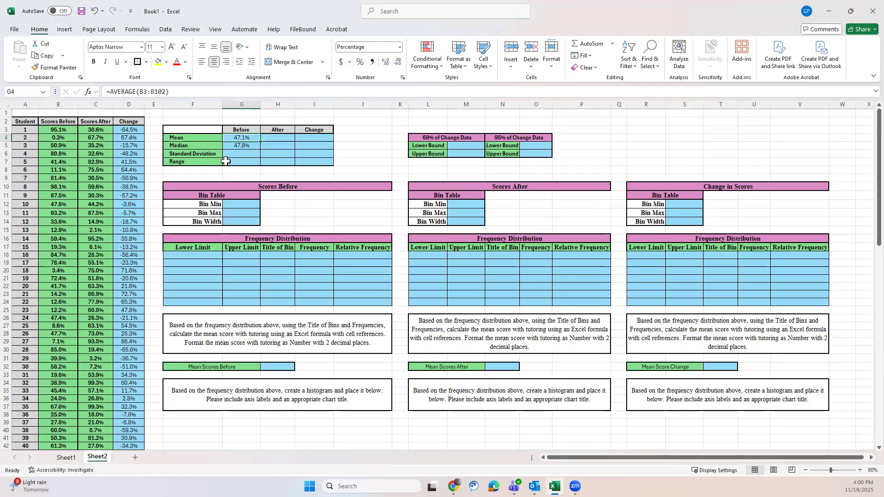
{"action": "left_click", "coordinate": [253, 144]}
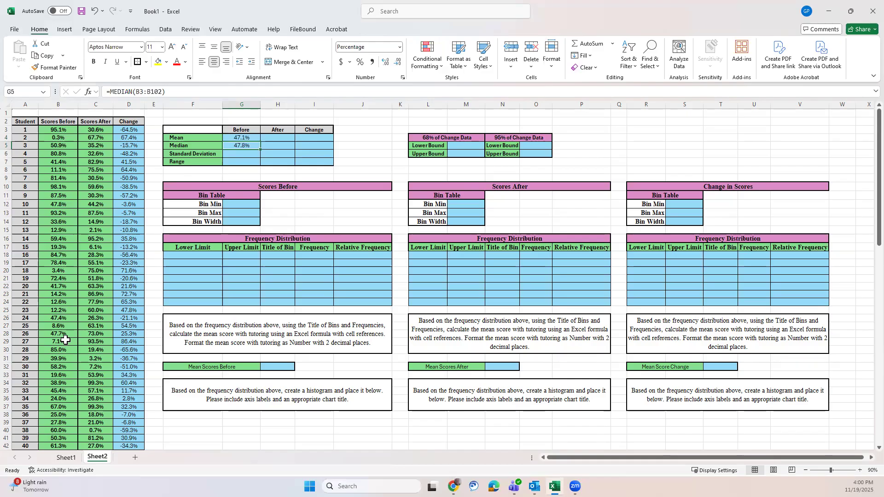
Step: Enter =STDEV.S(B3:B102) in G6 as the standard deviation of the before scores
{"action": "left_click", "coordinate": [247, 156]}
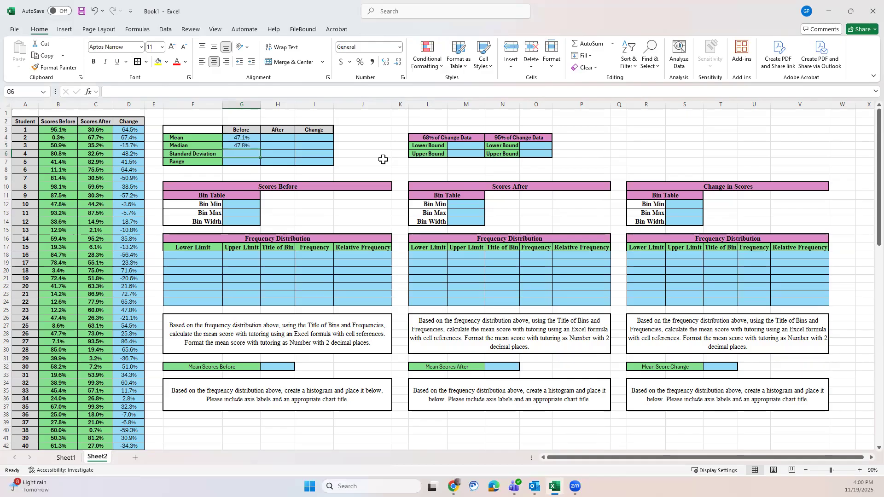
{"action": "type", "text": "="}
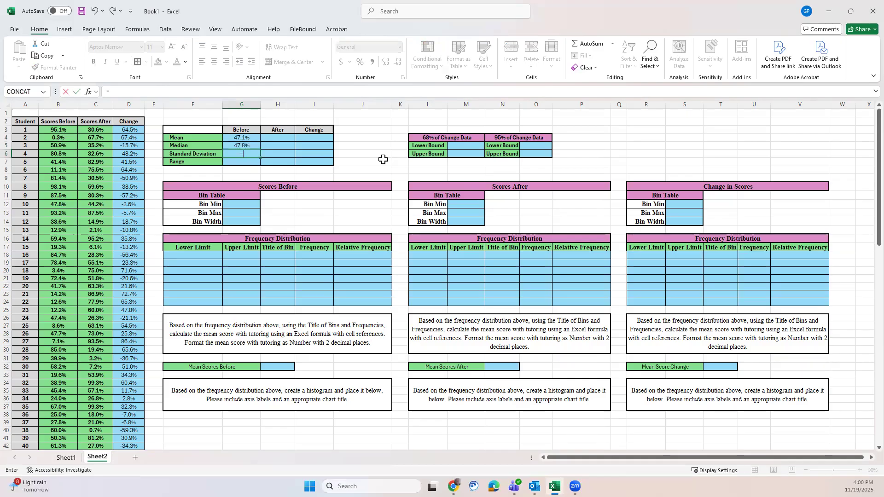
{"action": "type", "text": "st"}
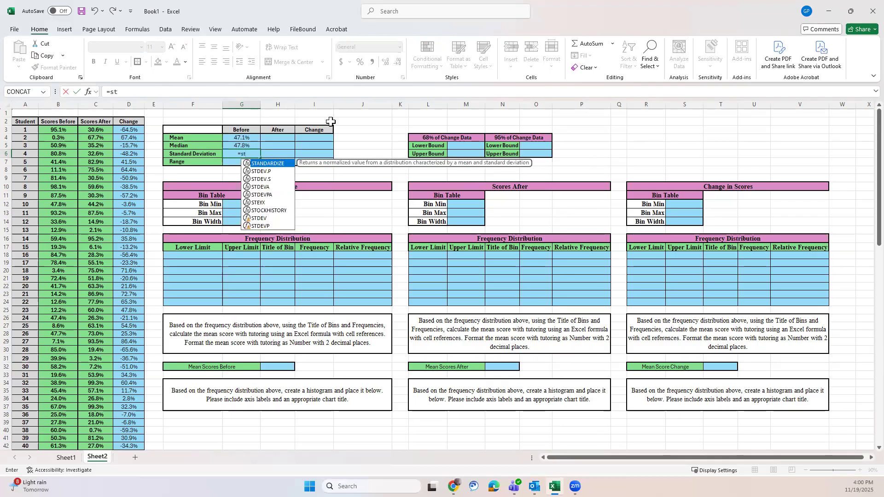
{"action": "left_click", "coordinate": [260, 180]}
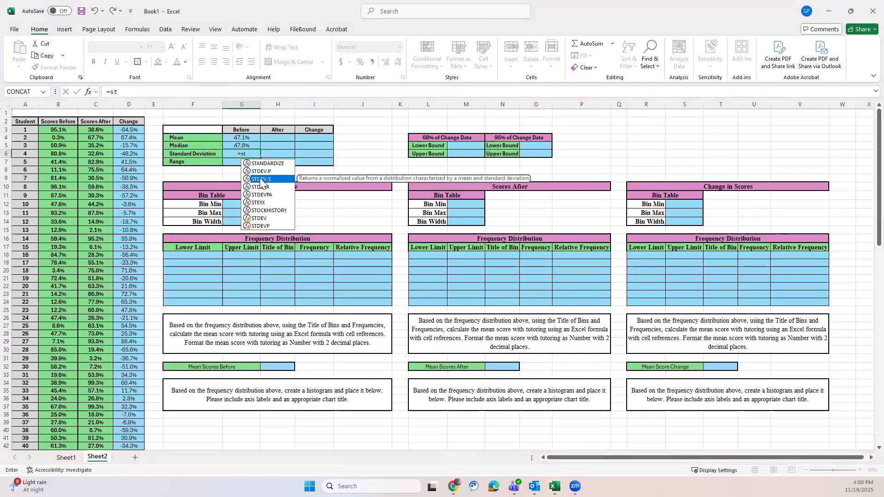
{"action": "double_click", "coordinate": [261, 180]}
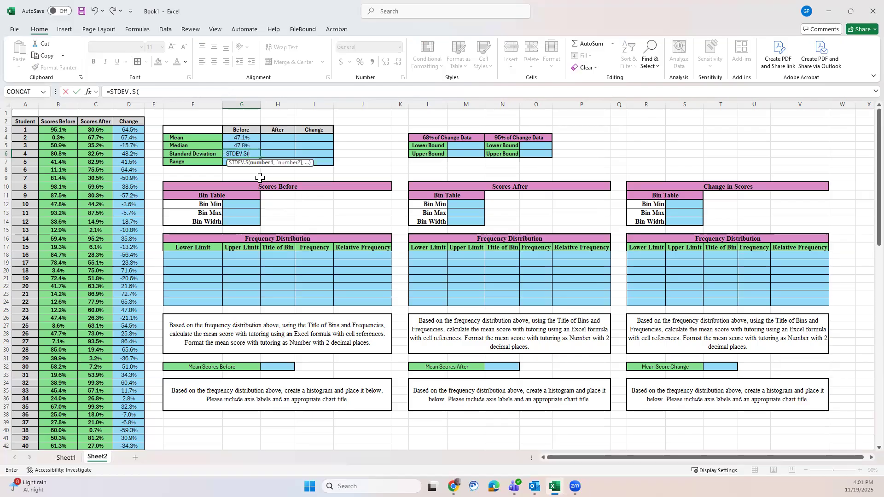
{"action": "type", "text": "b3:b102"}
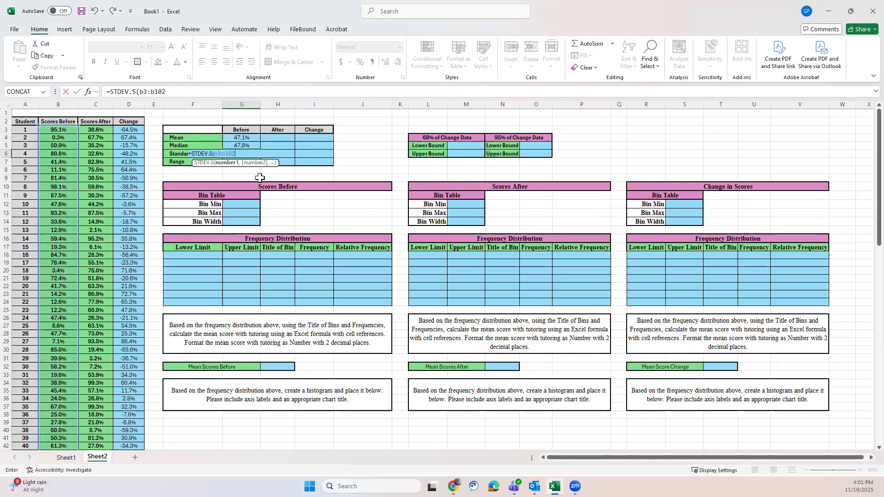
{"action": "type", "text": ")"}
{"action": "key", "text": "Return"}
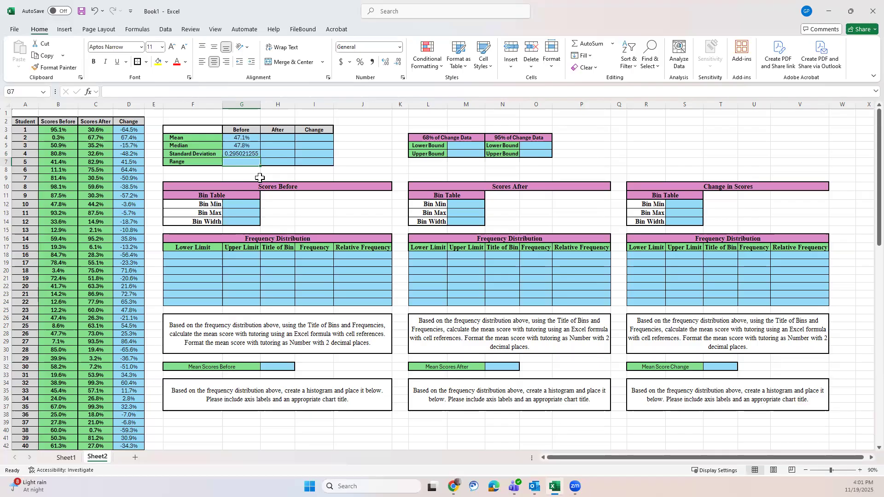
Step: Format the standard deviation in G6 as a percentage with one decimal place
{"action": "left_click", "coordinate": [245, 154]}
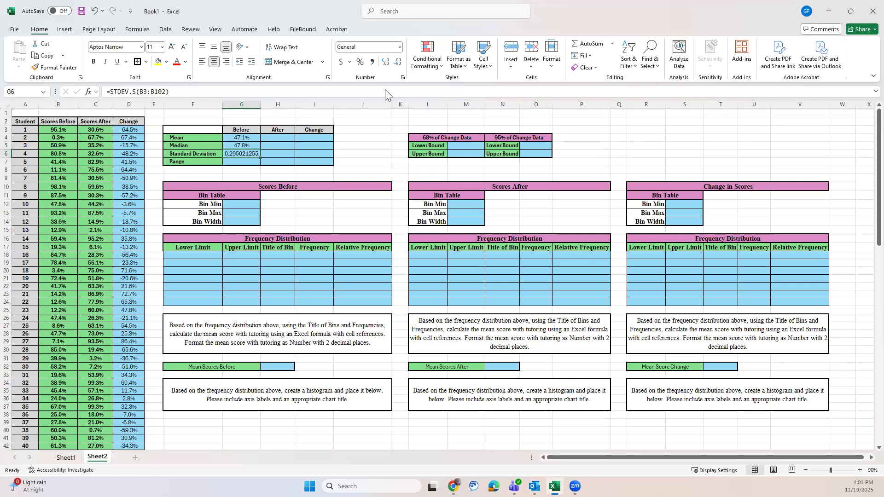
{"action": "left_click", "coordinate": [400, 46]}
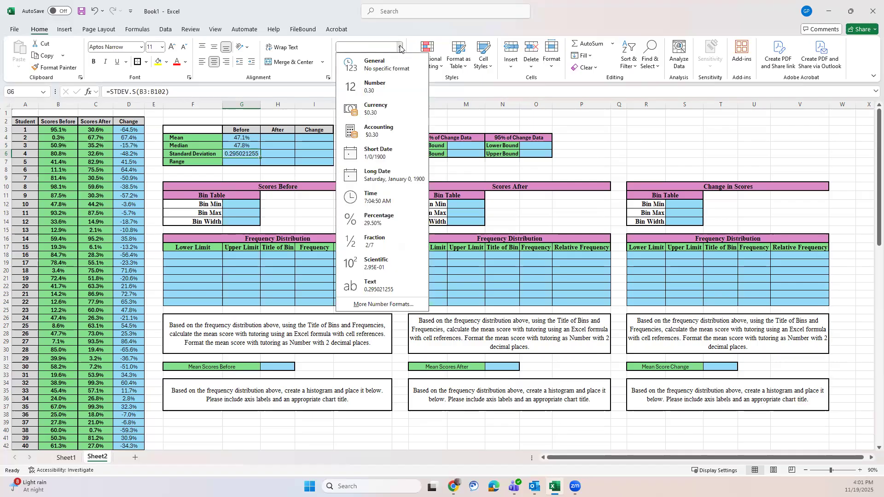
{"action": "left_click", "coordinate": [375, 219]}
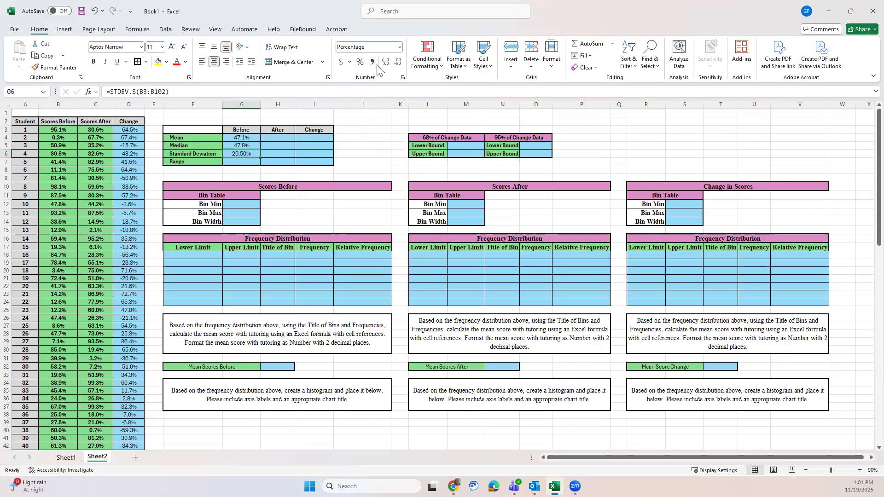
{"action": "left_click", "coordinate": [399, 62]}
{"action": "left_click", "coordinate": [351, 131]}
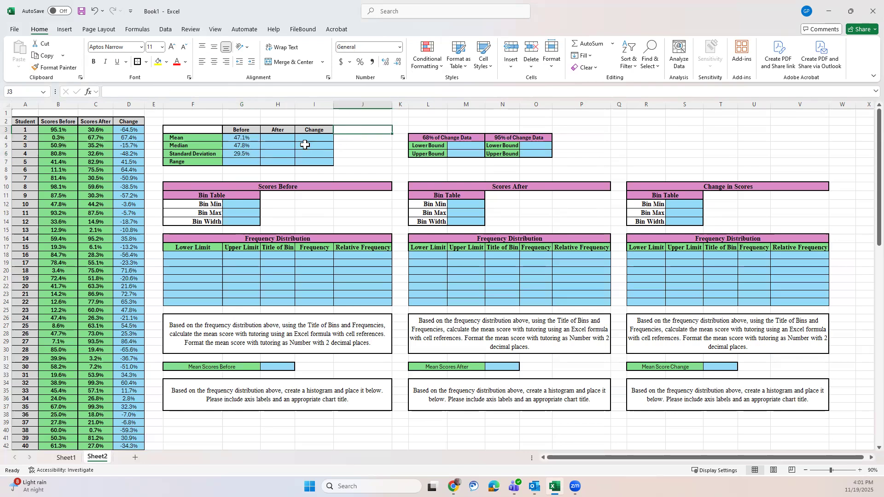
Step: Enter =MAX(B3:B102)-MIN(B3:B102) in G7 as the range of the before scores
{"action": "left_click", "coordinate": [239, 159]}
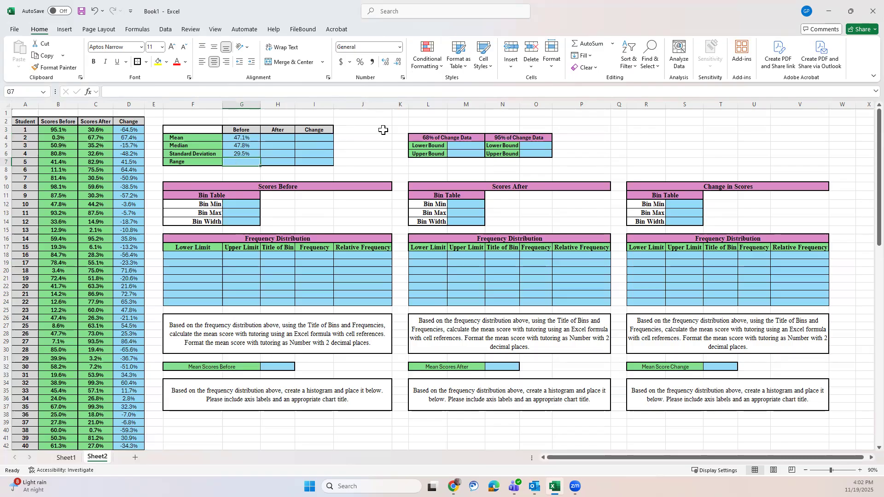
{"action": "type", "text": "=m"}
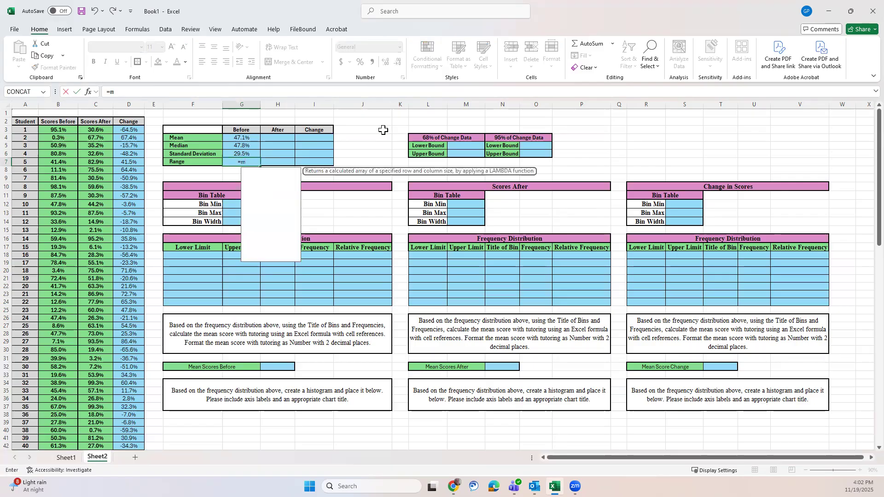
{"action": "type", "text": "ax("}
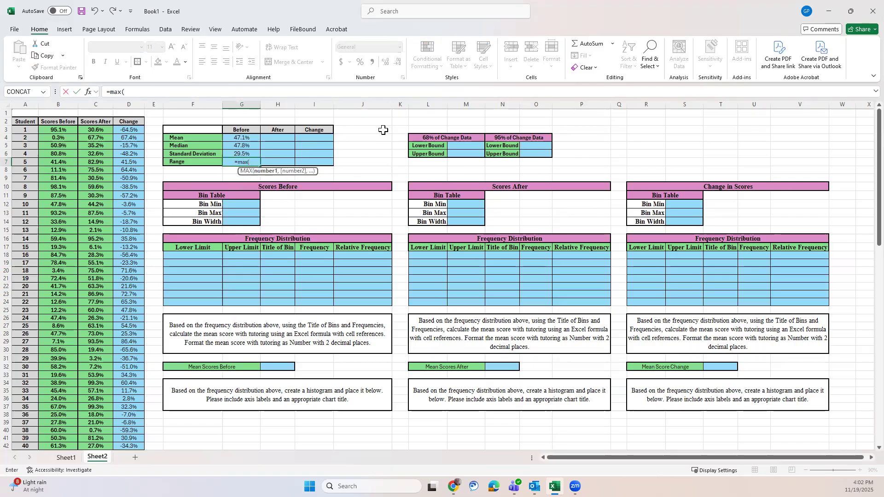
{"action": "type", "text": "b3:"}
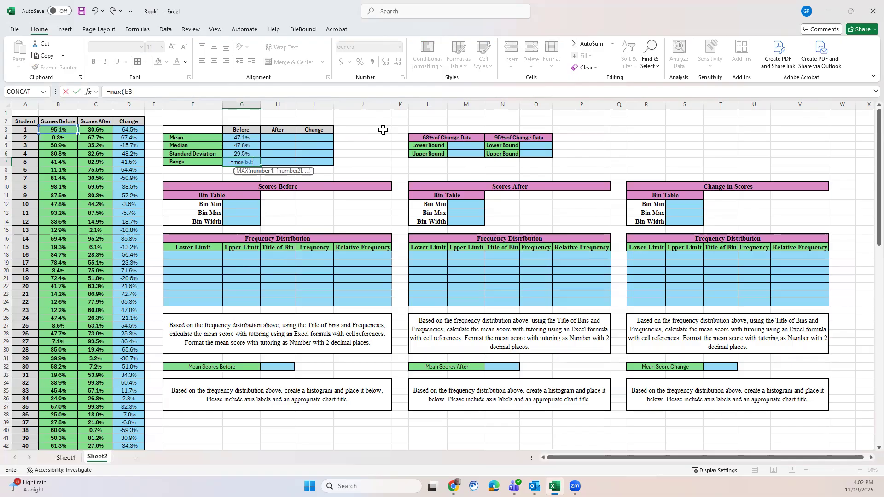
{"action": "type", "text": "b102"}
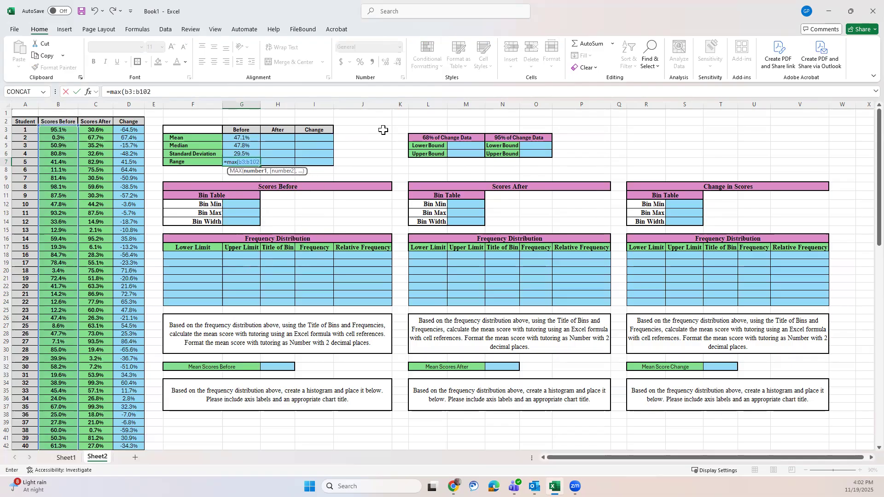
{"action": "type", "text": ")"}
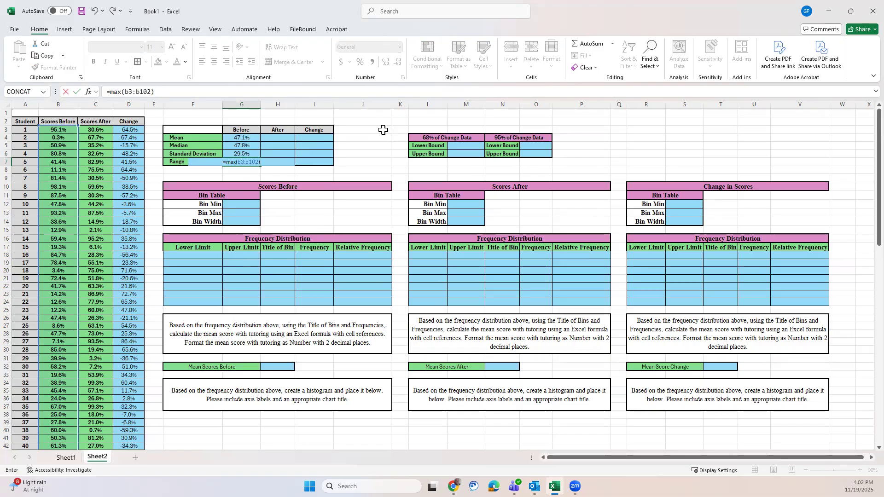
{"action": "type", "text": "-max"}
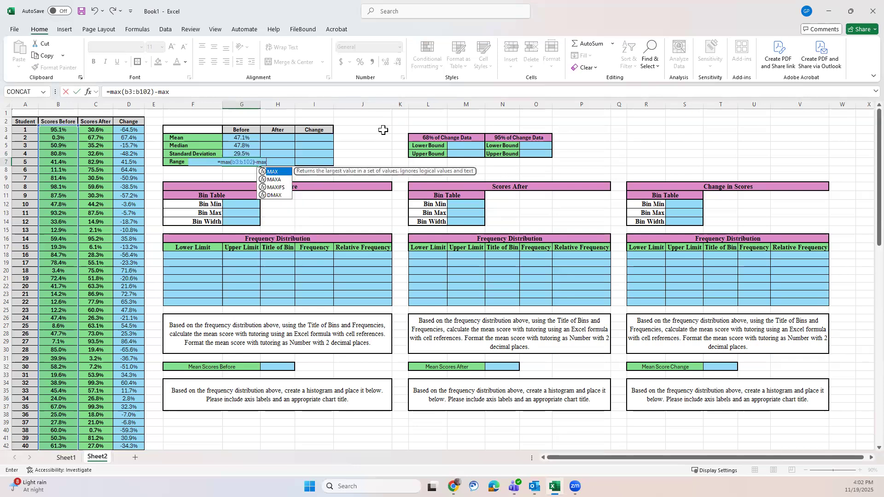
{"action": "type", "text": "("}
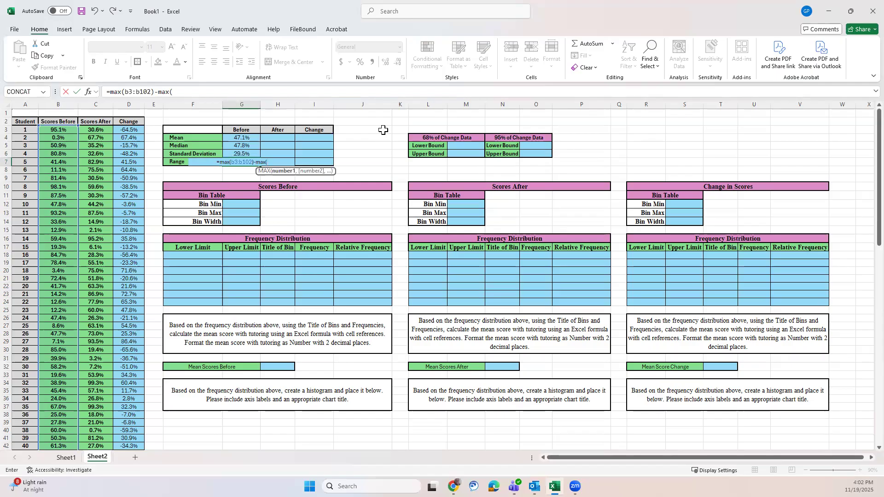
{"action": "key", "text": "BackSpace"}
{"action": "key", "text": "BackSpace"}
{"action": "key", "text": "BackSpace"}
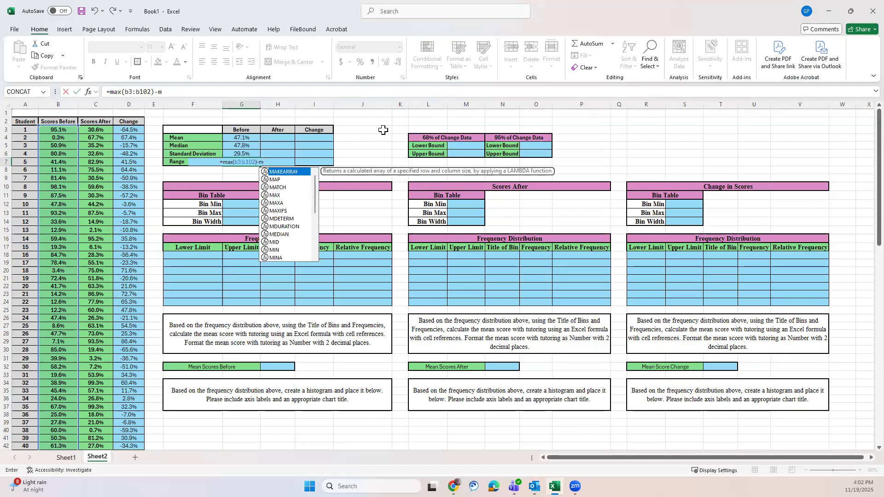
{"action": "type", "text": "in"}
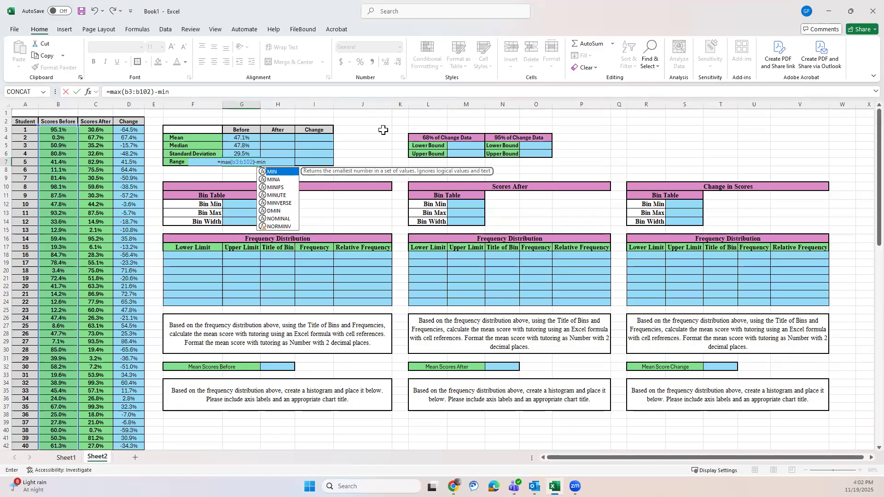
{"action": "type", "text": "("}
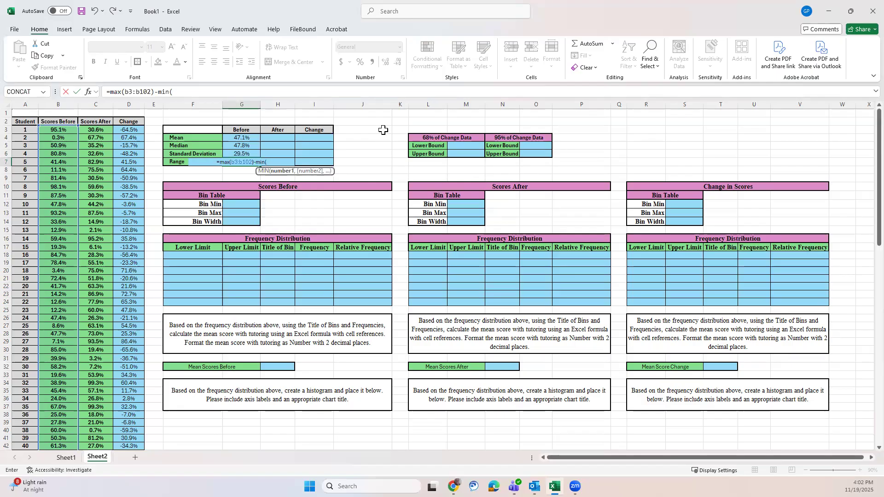
{"action": "type", "text": "b3"}
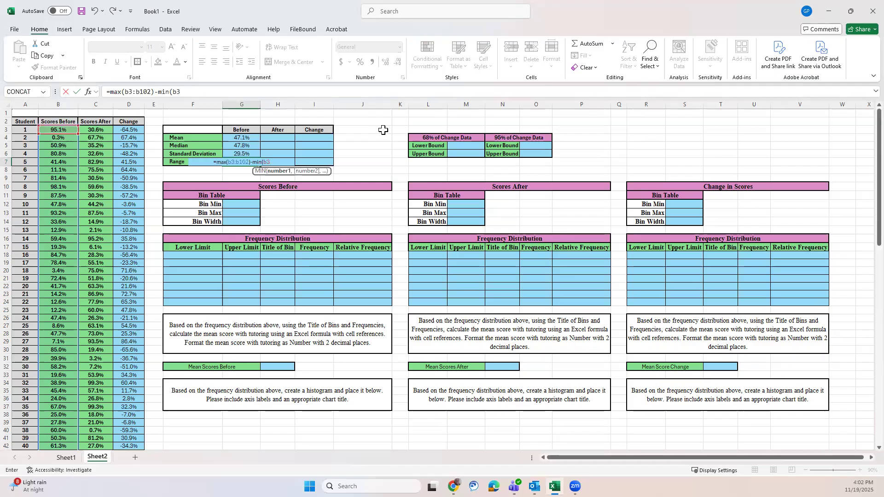
{"action": "type", "text": ":b102"}
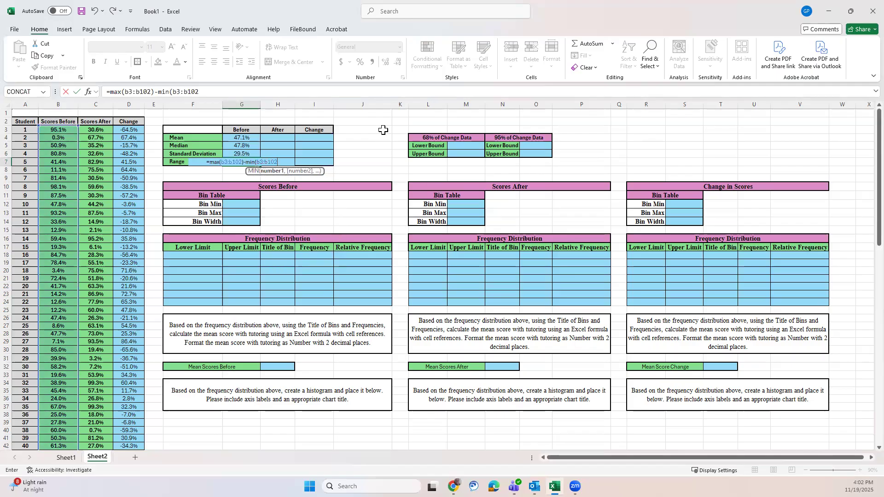
{"action": "type", "text": ")"}
{"action": "key", "text": "Return"}
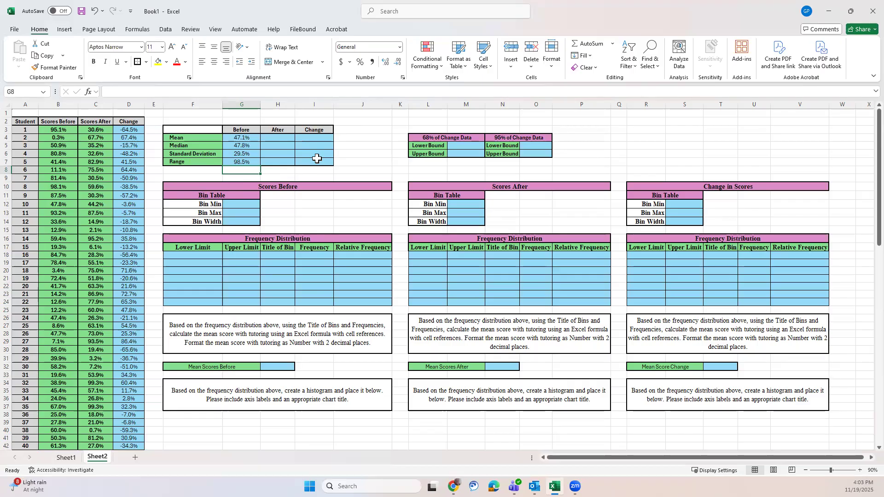
Step: Fill the mean formula from G4 across to H4 for the after scores and compare the ranges used in both cells
{"action": "left_click", "coordinate": [133, 131]}
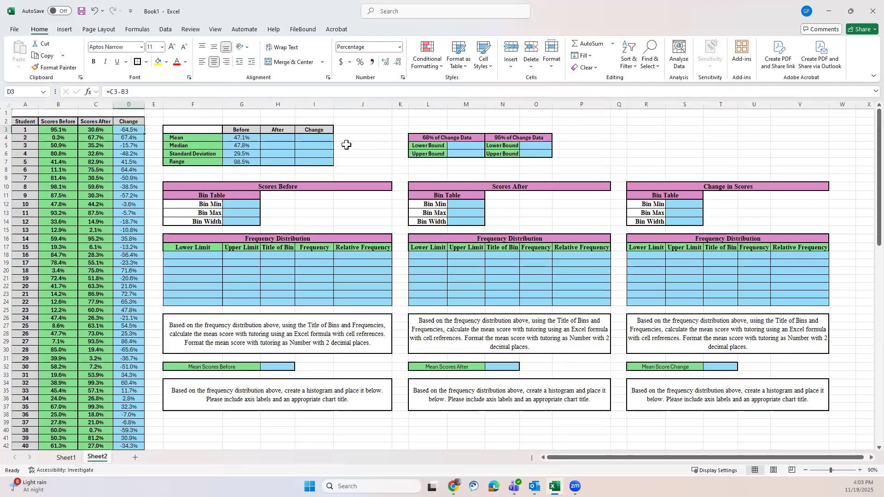
{"action": "left_click", "coordinate": [242, 137]}
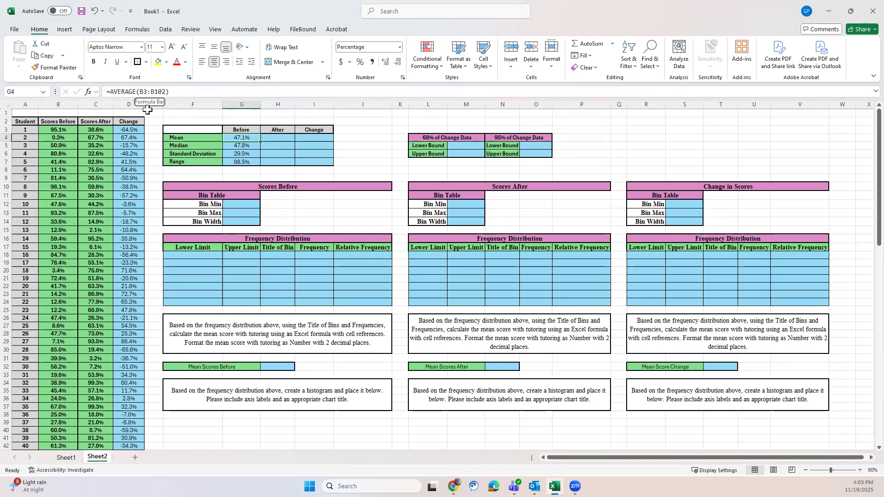
{"action": "left_click_drag", "start_coordinate": [260, 144], "coordinate": [300, 138]}
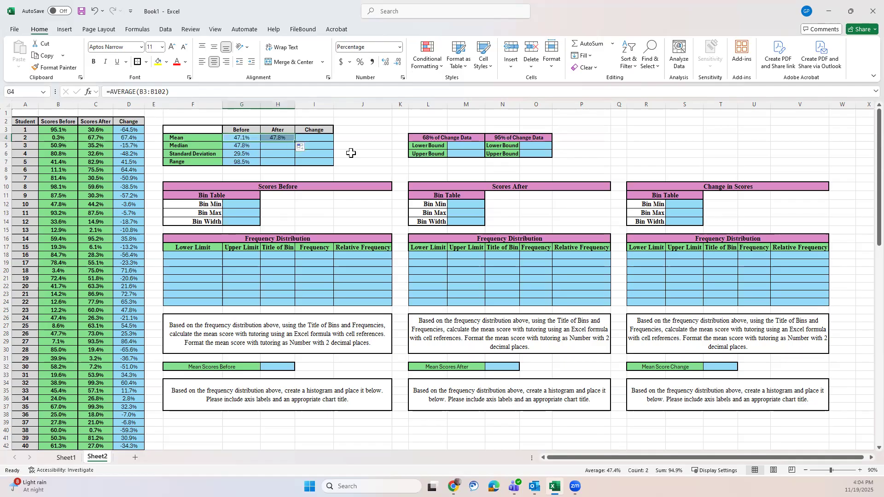
{"action": "left_click", "coordinate": [274, 137]}
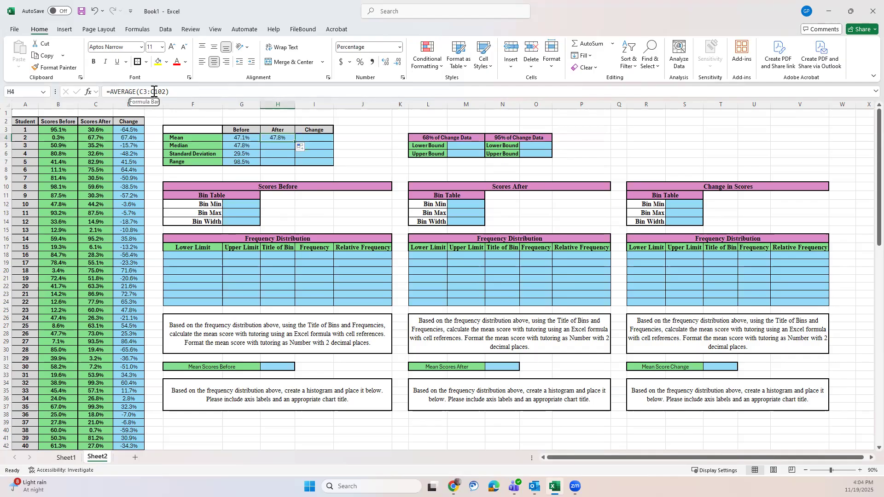
{"action": "left_click", "coordinate": [250, 138]}
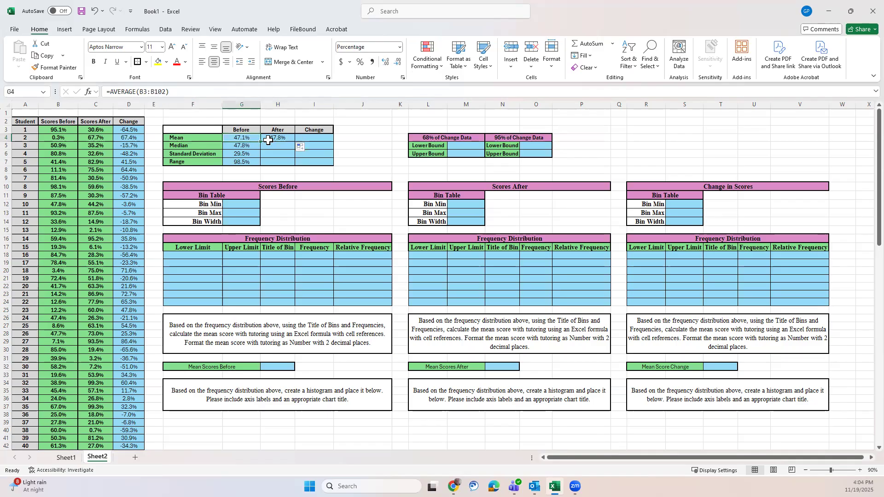
{"action": "left_click", "coordinate": [272, 139]}
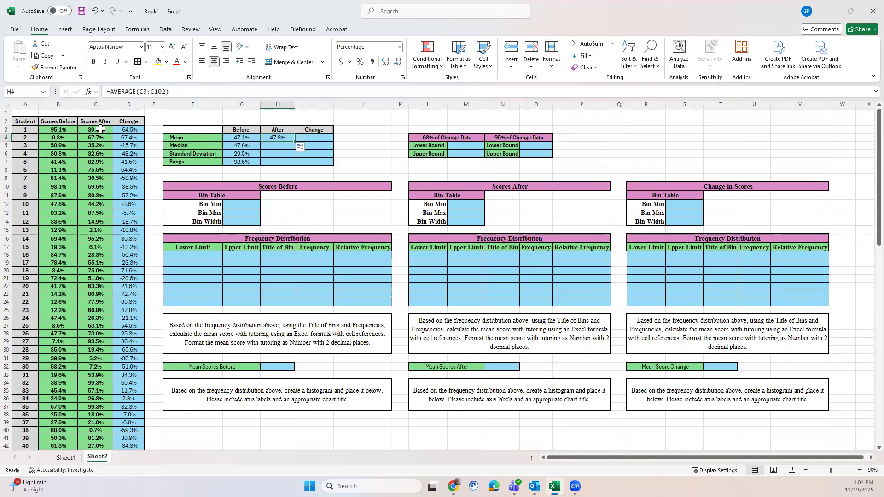
Step: Fill the mean formula from H4 to I4, and the median, standard deviation and range formulas in G5:G7 across to column I
{"action": "left_click_drag", "start_coordinate": [295, 141], "coordinate": [325, 140]}
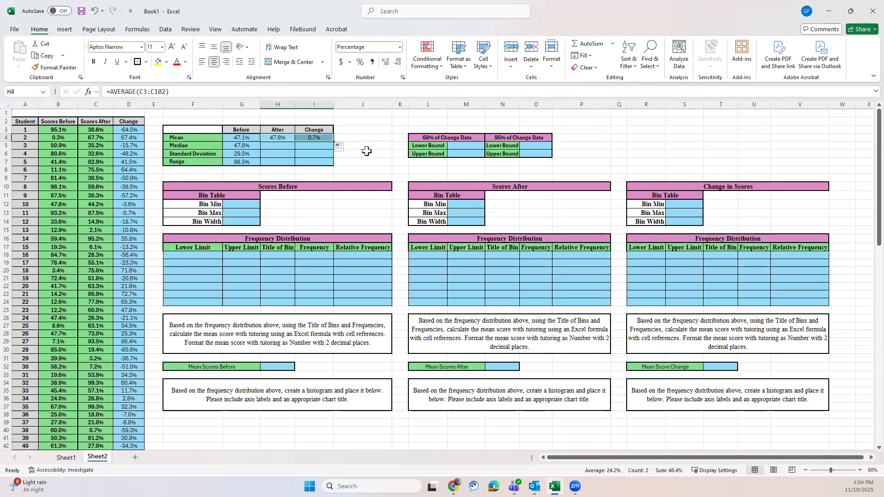
{"action": "left_click", "coordinate": [308, 136]}
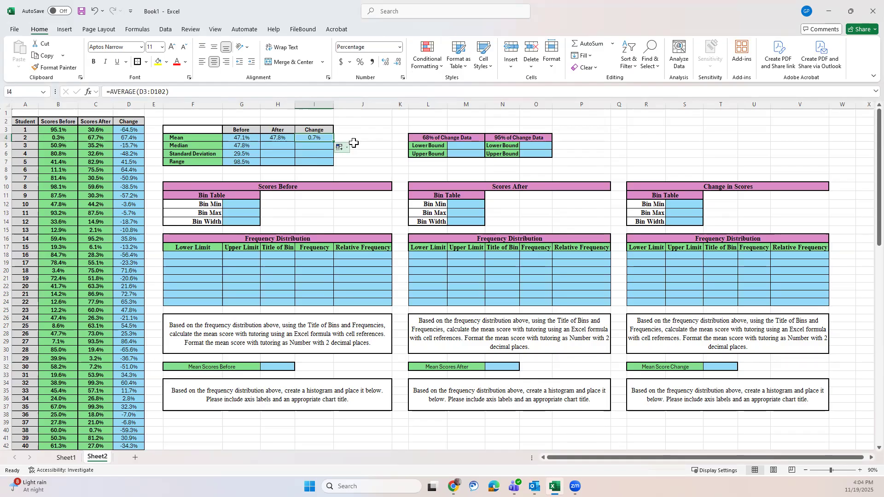
{"action": "left_click_drag", "start_coordinate": [242, 145], "coordinate": [245, 164]}
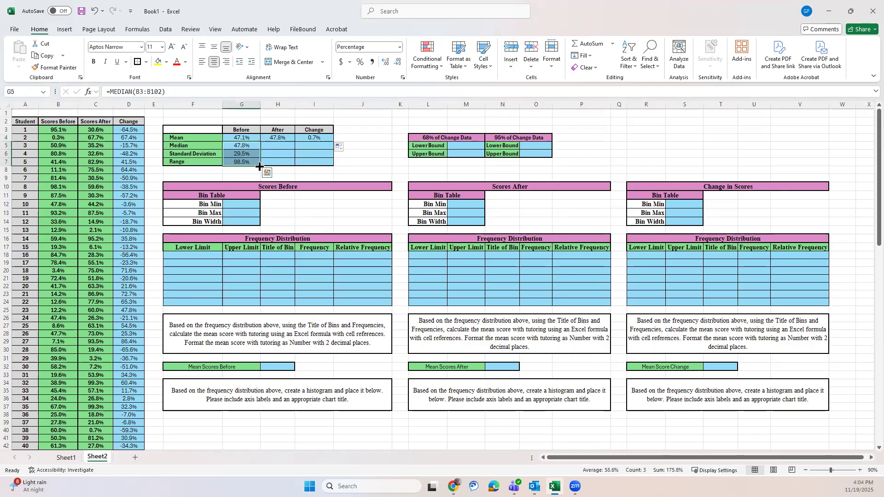
{"action": "left_click_drag", "start_coordinate": [261, 166], "coordinate": [320, 161]}
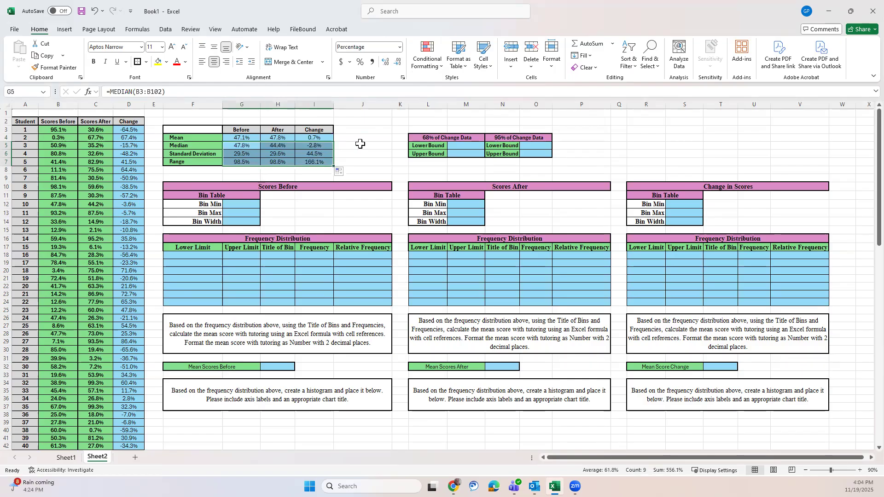
Step: Enter =I4-I6 in M5 as the lower bound for 68% of the change data
{"action": "left_click", "coordinate": [360, 144]}
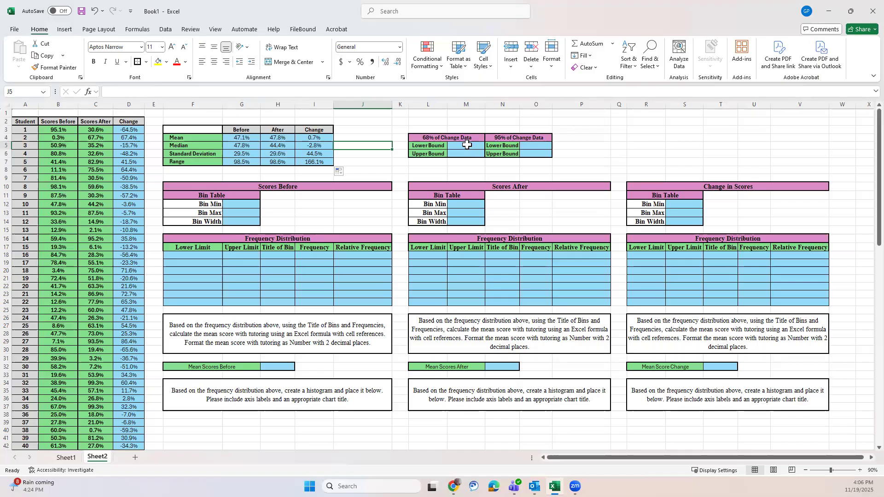
{"action": "left_click", "coordinate": [466, 145]}
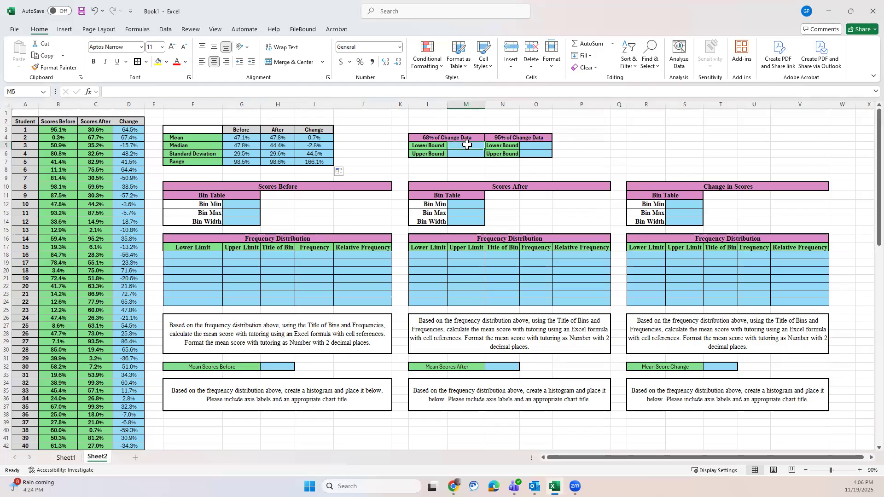
{"action": "type", "text": "="}
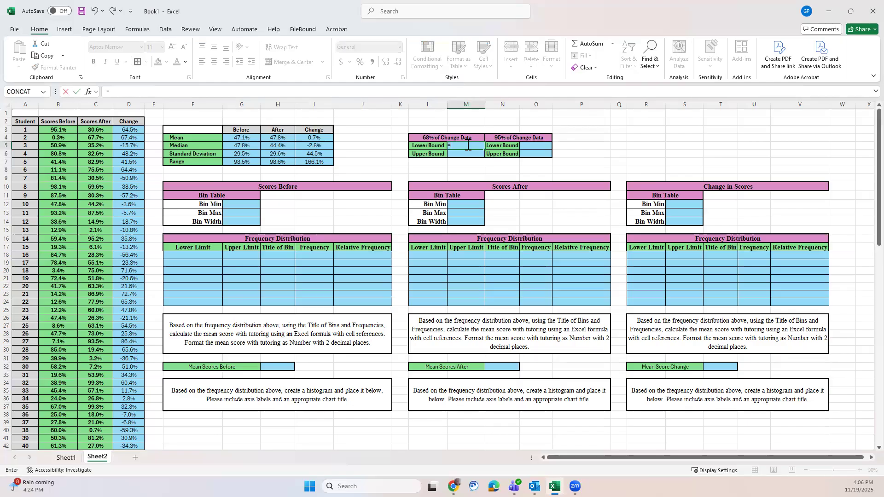
{"action": "left_click", "coordinate": [318, 136]}
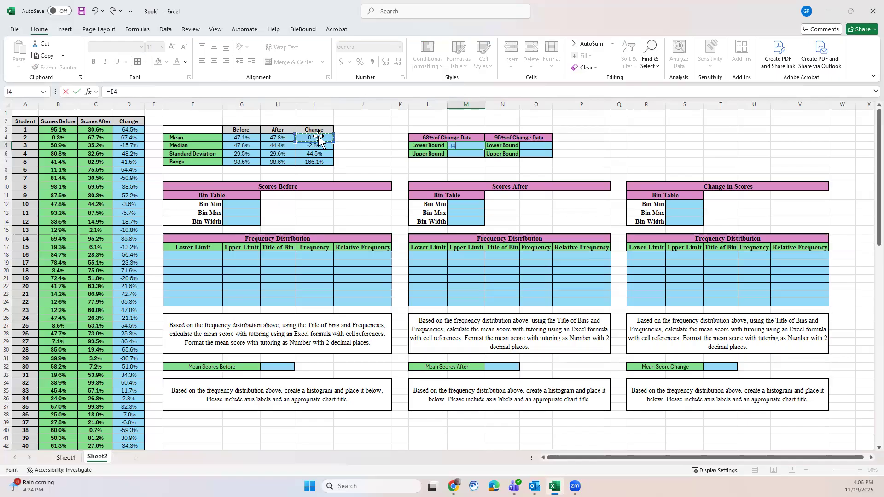
{"action": "type", "text": "-"}
{"action": "left_click", "coordinate": [314, 151]}
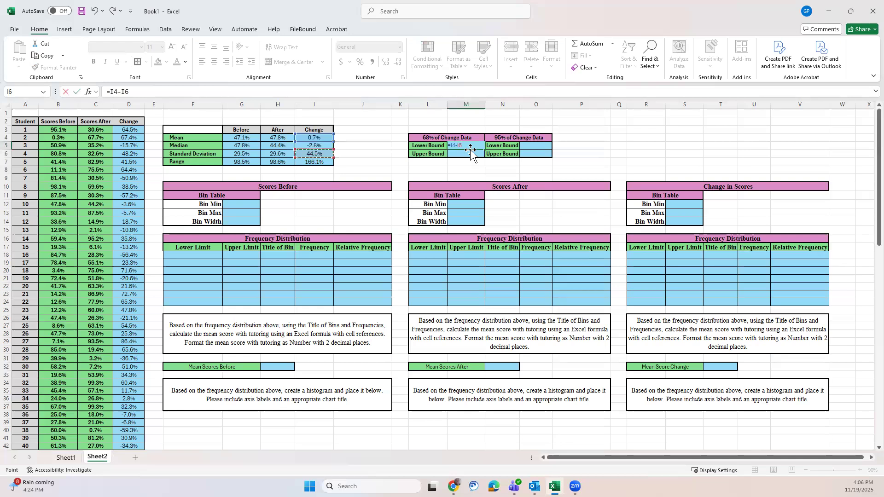
{"action": "key", "text": "Return"}
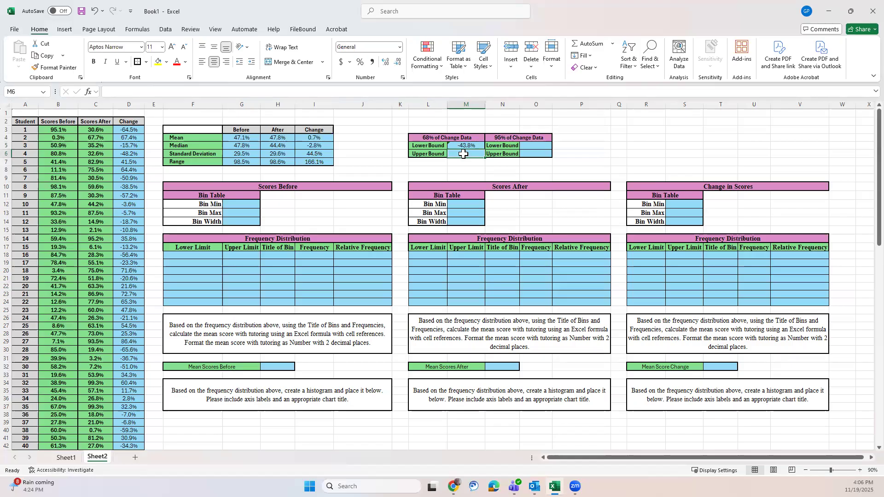
Step: Enter =I4+I6 in M6 as the upper bound for 68% of the change data
{"action": "type", "text": "="}
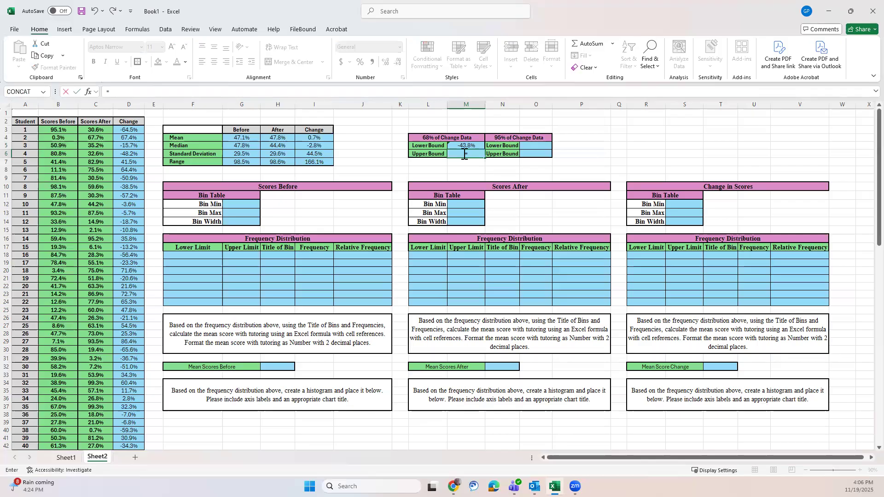
{"action": "left_click", "coordinate": [315, 140]}
{"action": "type", "text": "+"}
{"action": "left_click", "coordinate": [315, 156]}
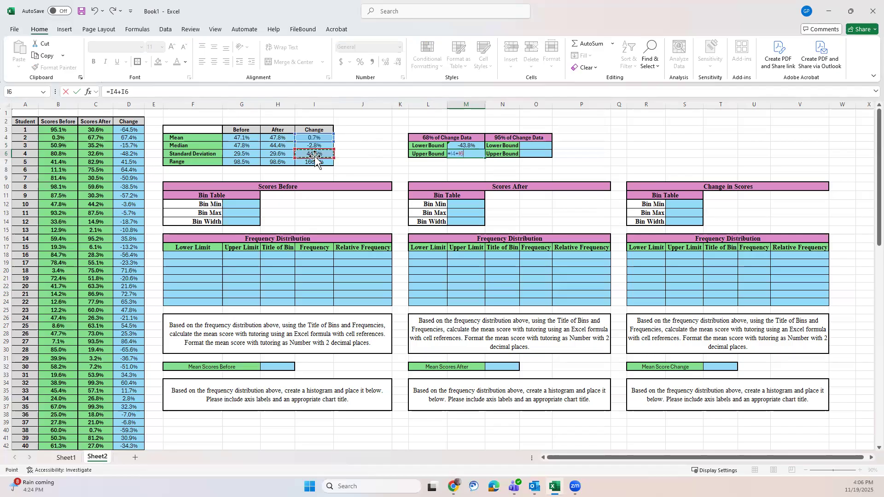
{"action": "key", "text": "Return"}
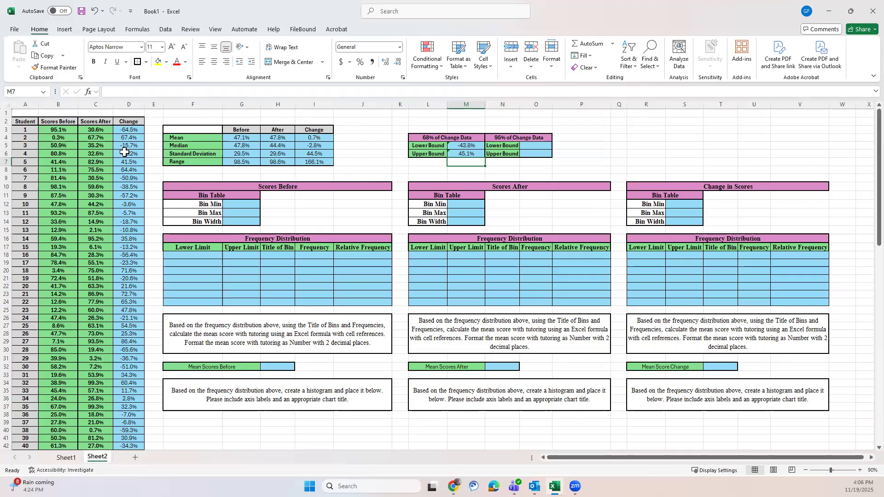
Step: Enter =I4-I6-I6 in O5 as the lower bound for 95% of the change data
{"action": "left_click", "coordinate": [536, 145]}
{"action": "type", "text": "="}
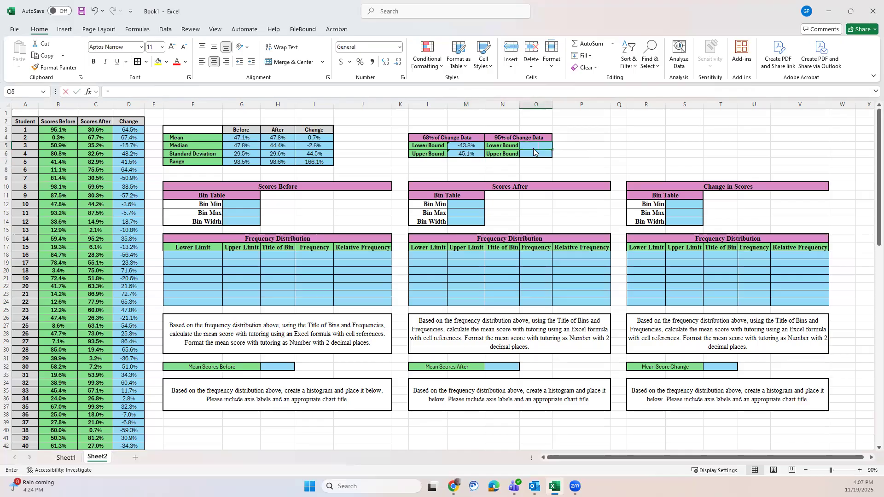
{"action": "left_click", "coordinate": [314, 137]}
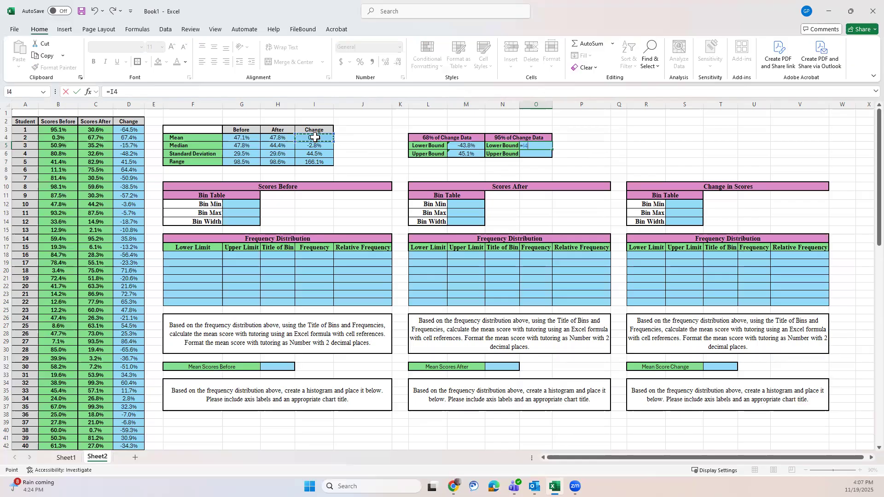
{"action": "type", "text": "-"}
{"action": "left_click", "coordinate": [317, 154]}
{"action": "type", "text": "-"}
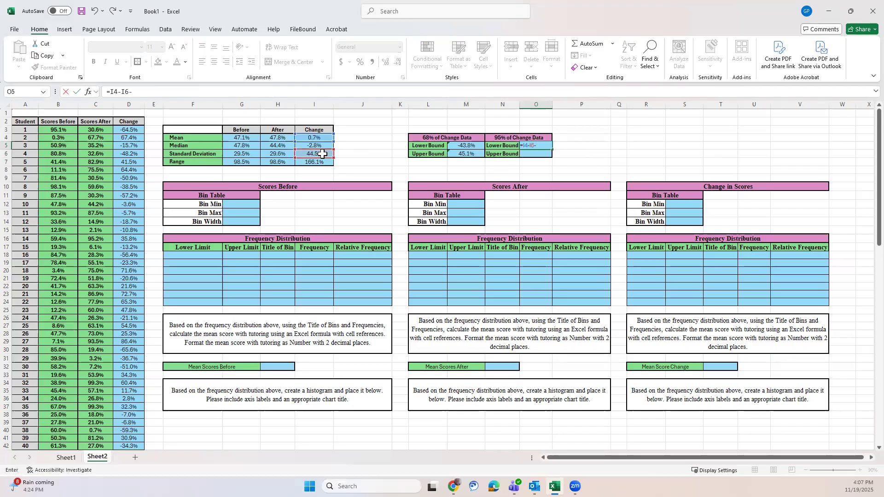
{"action": "left_click", "coordinate": [322, 154]}
{"action": "key", "text": "Return"}
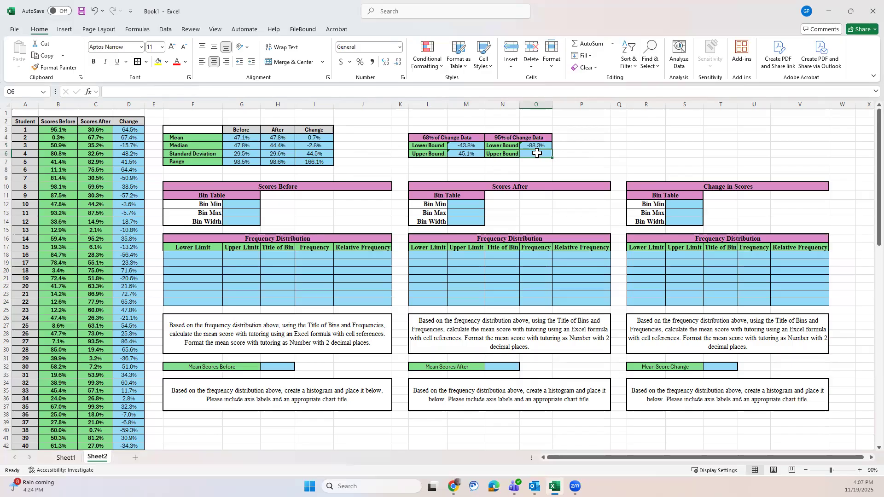
Step: Enter =I4+I6+I6 in O6 as the upper bound for 95% of the change data
{"action": "type", "text": "="}
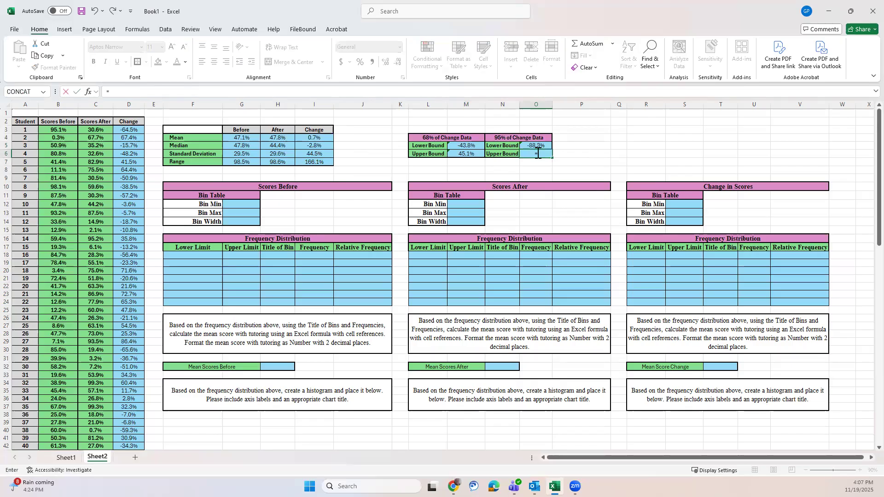
{"action": "left_click", "coordinate": [319, 138]}
{"action": "type", "text": "+"}
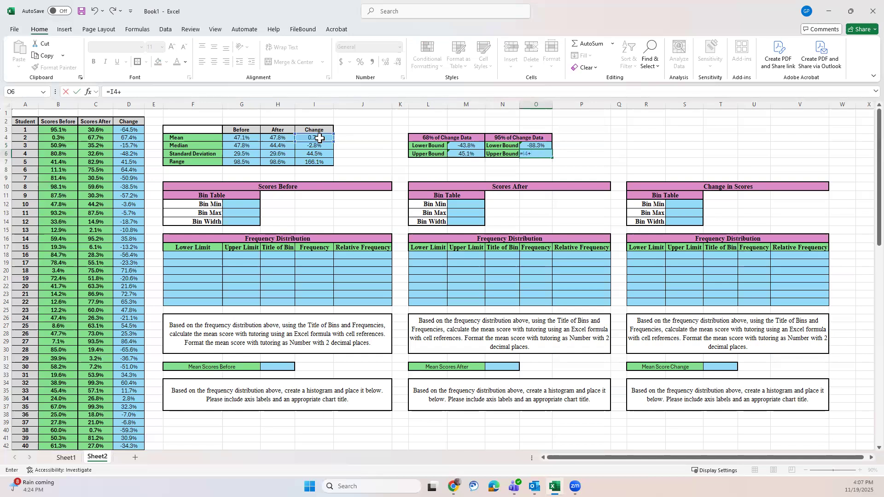
{"action": "left_click", "coordinate": [316, 155]}
{"action": "type", "text": "+"}
{"action": "left_click", "coordinate": [316, 154]}
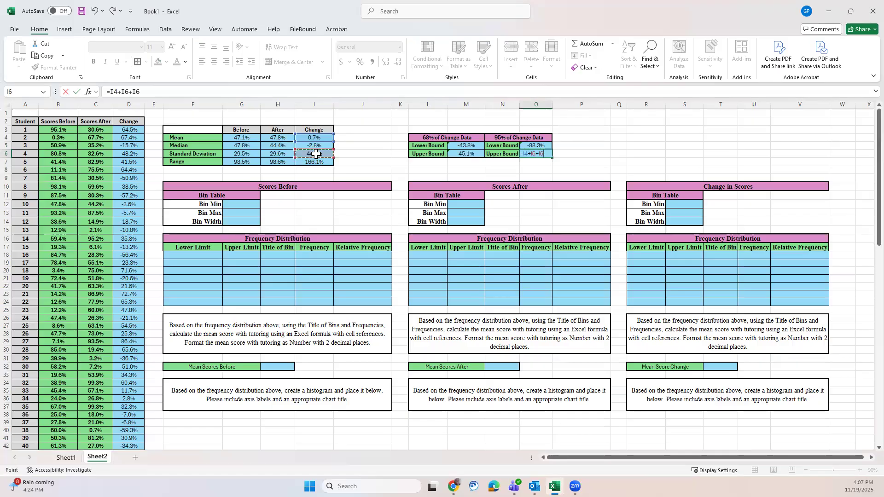
{"action": "key", "text": "Return"}
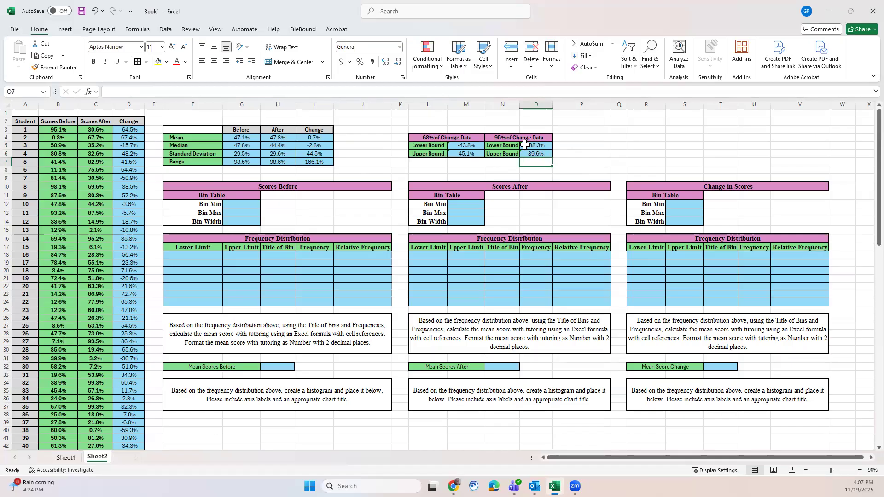
Step: Enter =MIN(B3:B102)-0.1% in G12 as the bin minimum of the before scores
{"action": "left_click", "coordinate": [239, 203]}
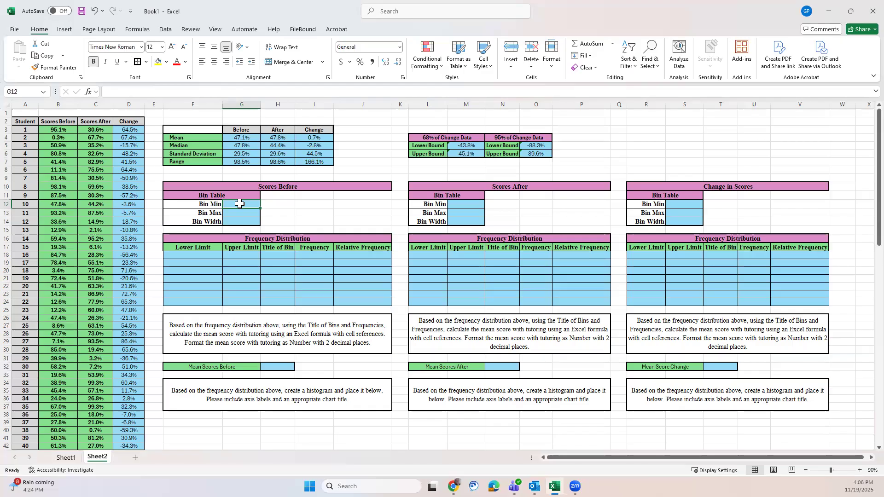
{"action": "type", "text": "=min"}
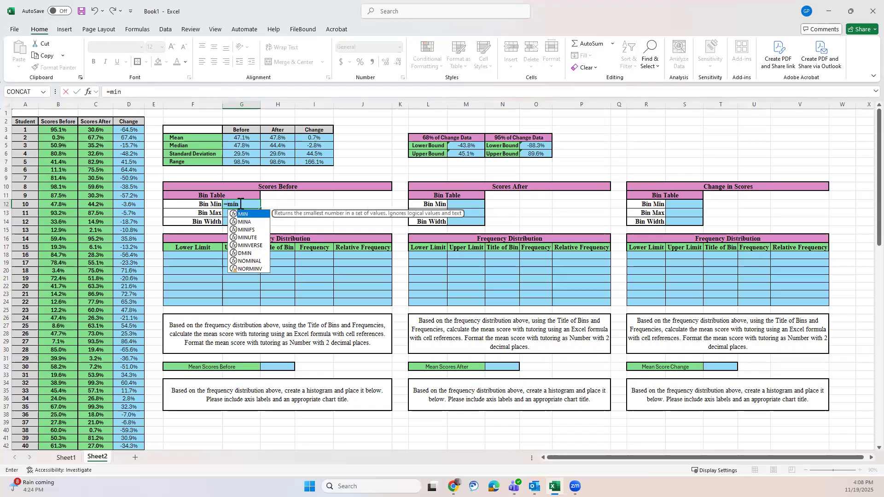
{"action": "type", "text": "("}
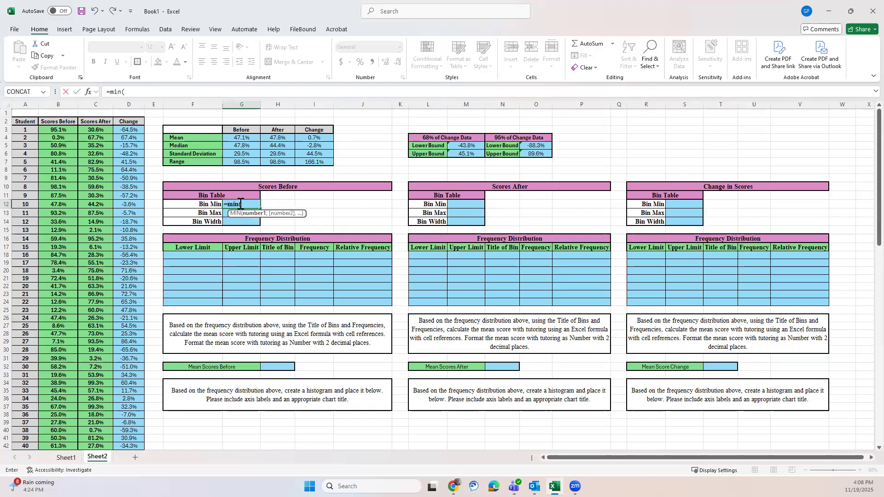
{"action": "type", "text": "b"}
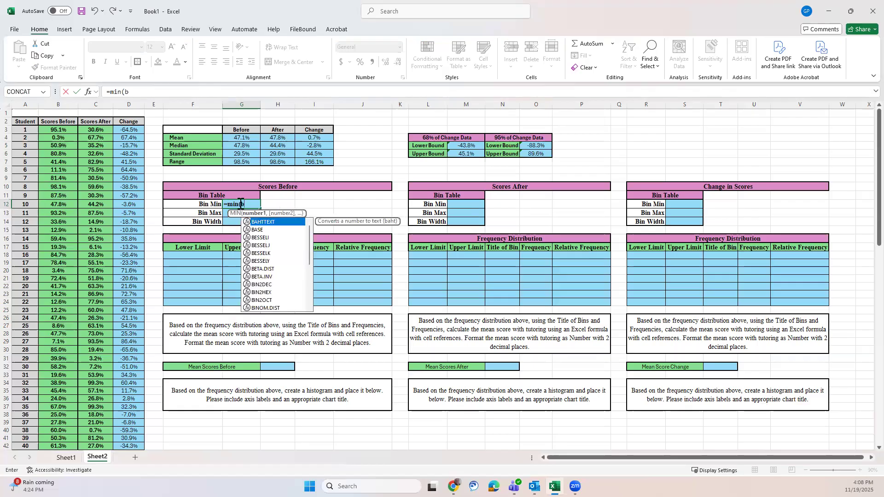
{"action": "type", "text": "3:b102"}
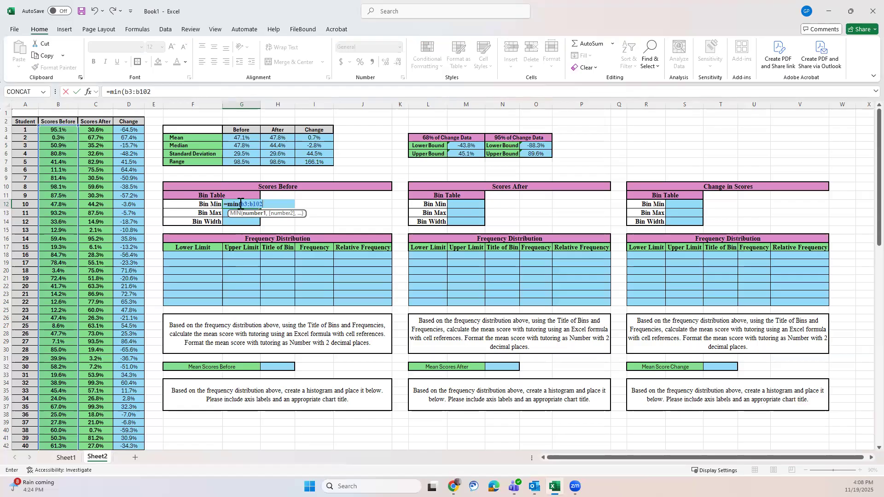
{"action": "type", "text": ")"}
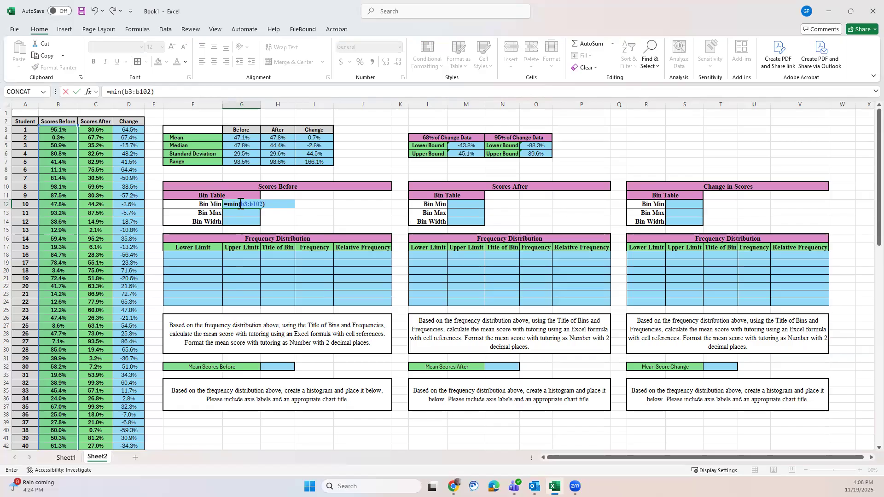
{"action": "type", "text": "-0.0"}
{"action": "key", "text": "BackSpace"}
{"action": "type", "text": "%"}
{"action": "key", "text": "Return"}
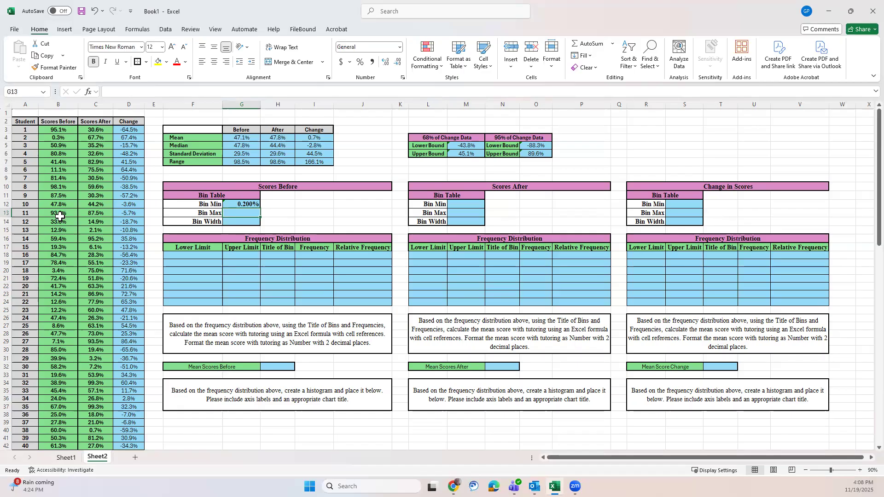
Step: Enter =MAX(B3:B102)+0.1% in G13 as the bin maximum of the before scores
{"action": "scroll", "coordinate": [60, 216], "scroll_direction": "down", "scroll_amount": 9}
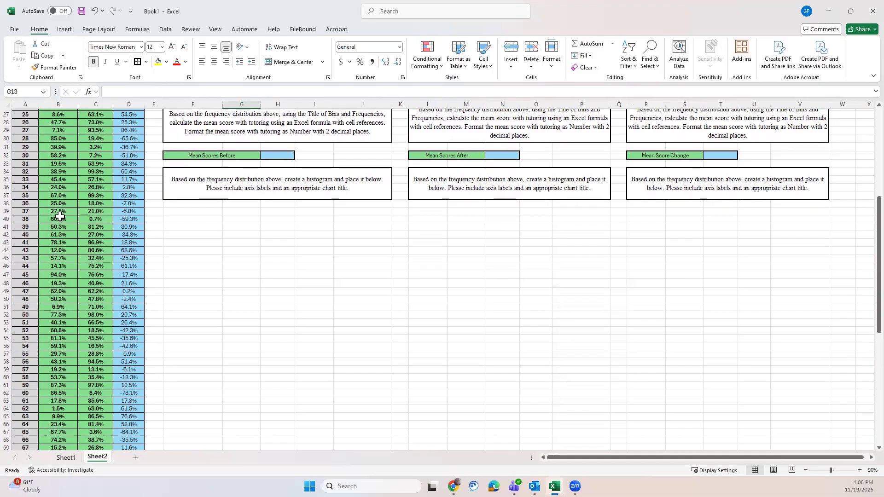
{"action": "scroll", "coordinate": [60, 216], "scroll_direction": "down", "scroll_amount": 6}
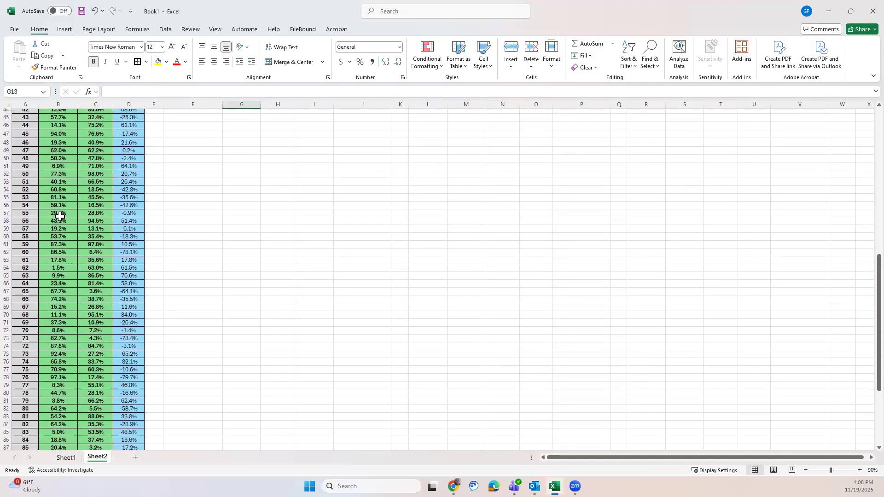
{"action": "scroll", "coordinate": [60, 216], "scroll_direction": "down", "scroll_amount": 6}
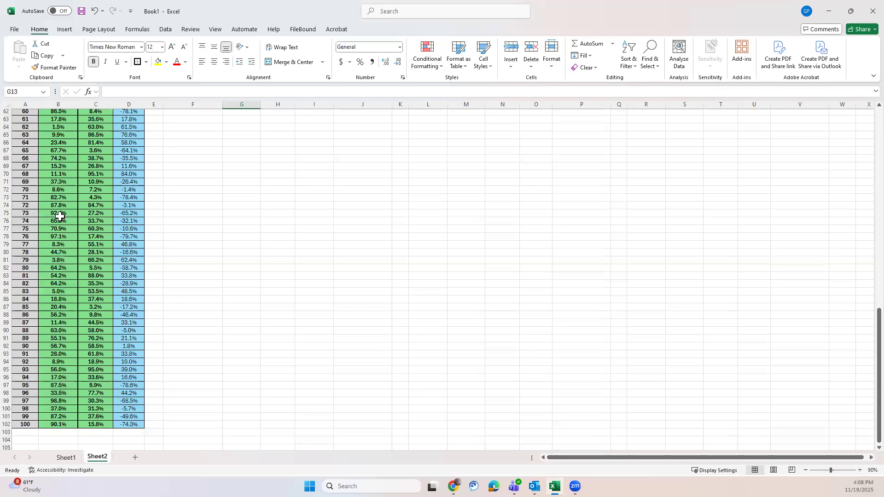
{"action": "scroll", "coordinate": [60, 216], "scroll_direction": "up", "scroll_amount": 14}
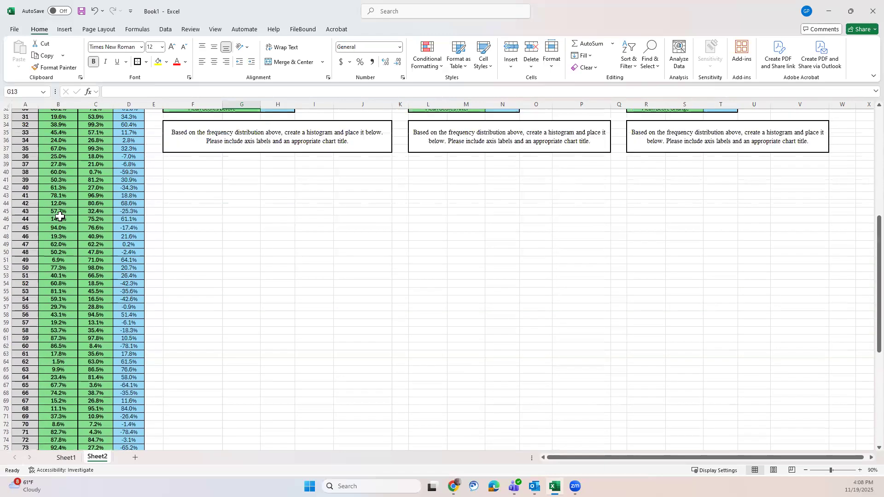
{"action": "scroll", "coordinate": [60, 216], "scroll_direction": "up", "scroll_amount": 3}
{"action": "scroll", "coordinate": [60, 216], "scroll_direction": "up", "scroll_amount": 4}
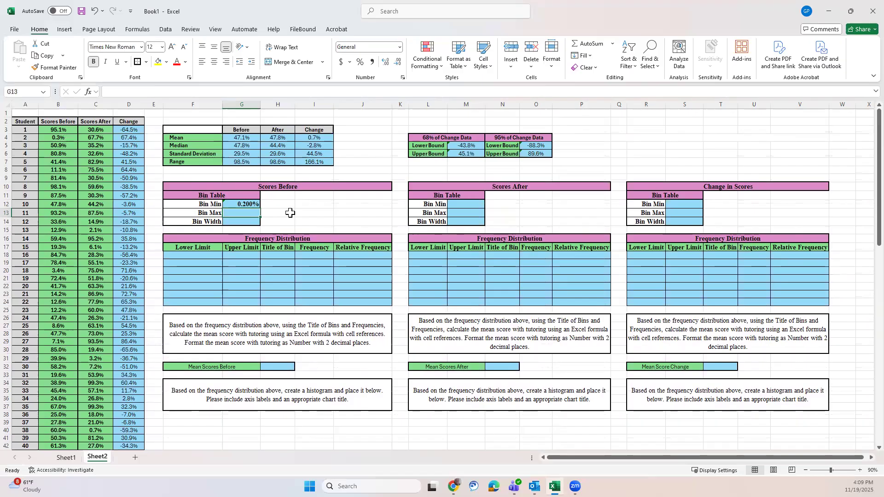
{"action": "type", "text": "=max"}
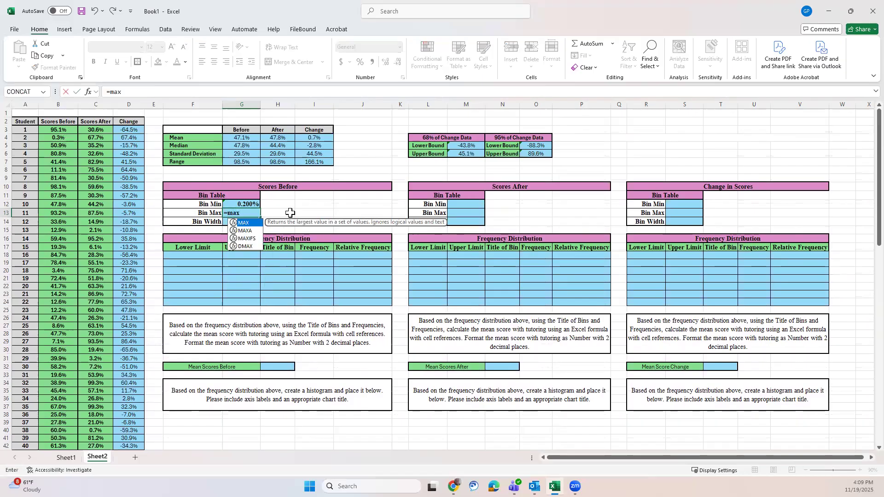
{"action": "type", "text": "(b3"}
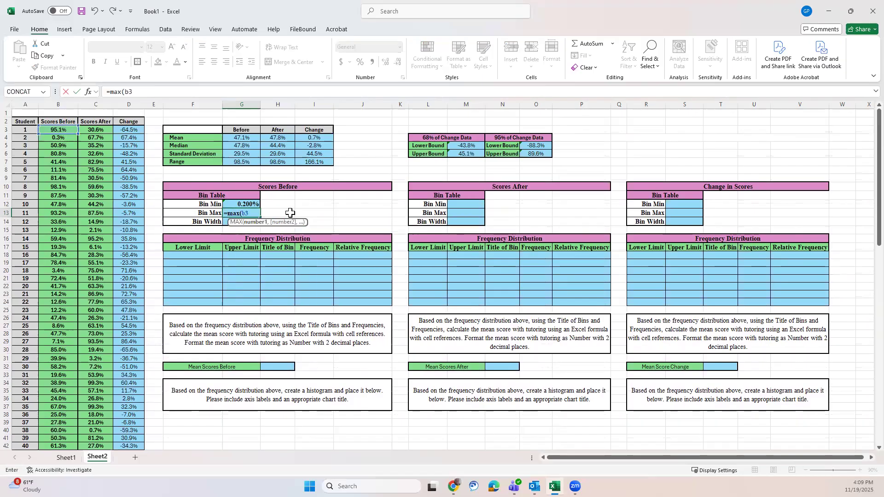
{"action": "type", "text": ":b102"}
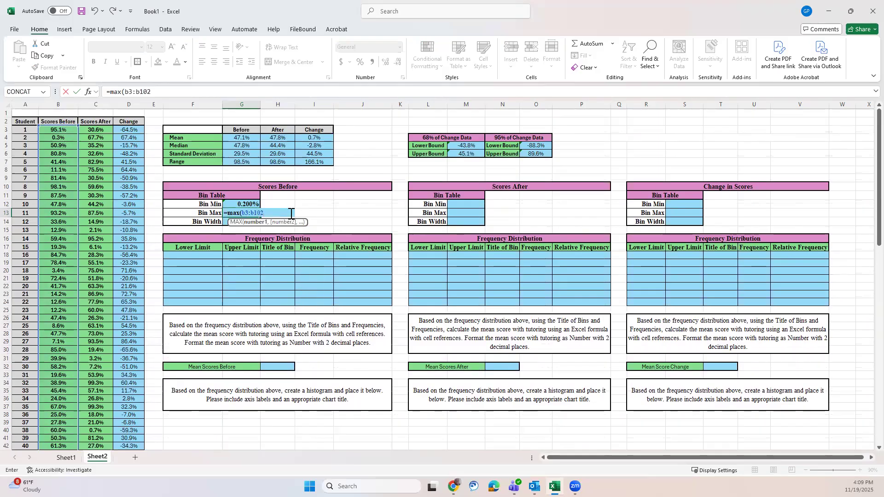
{"action": "type", "text": ")+"}
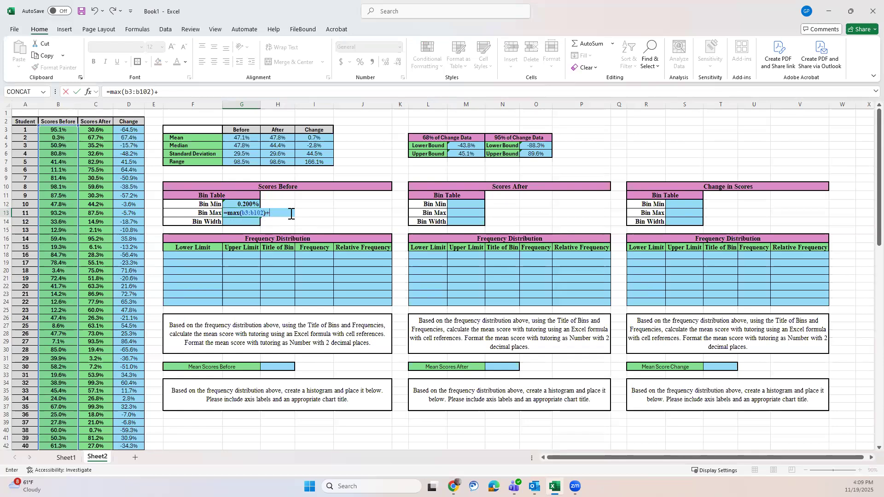
{"action": "type", "text": "0.1%"}
{"action": "key", "text": "Return"}
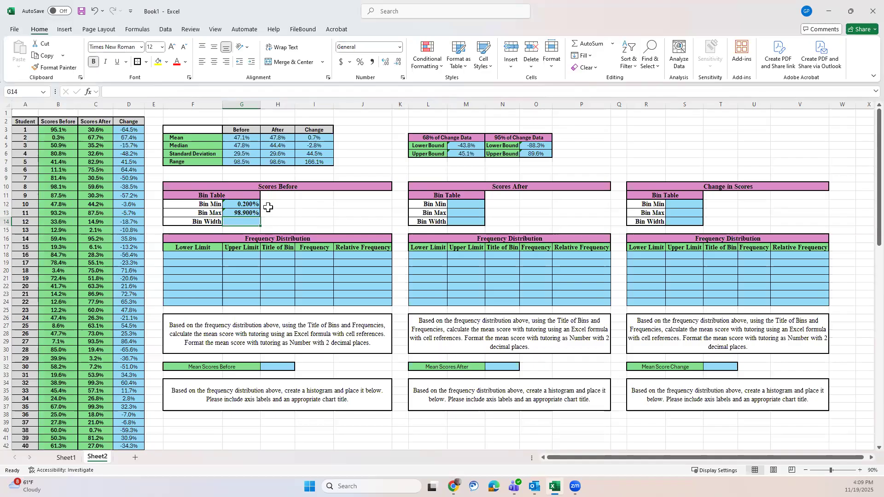
Step: Reduce the before scores' bin minimum and maximum in G12:G13 to one decimal place
{"action": "left_click_drag", "start_coordinate": [255, 205], "coordinate": [250, 212]}
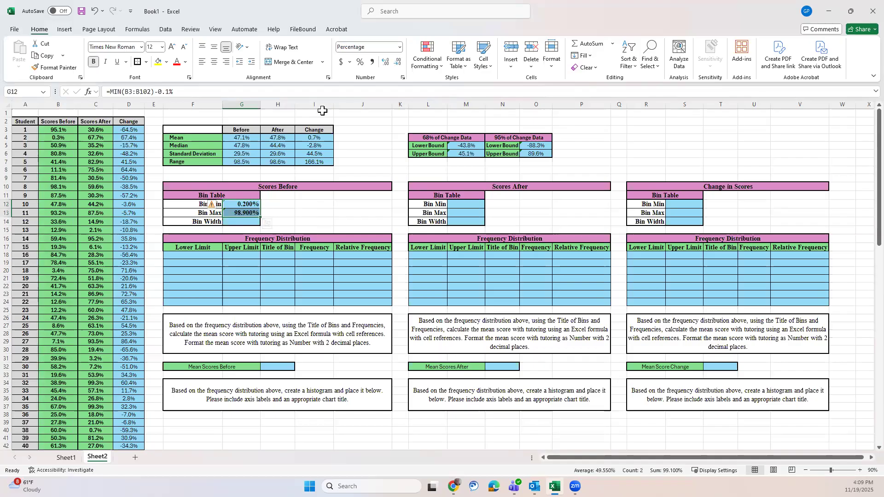
{"action": "left_click", "coordinate": [398, 62]}
{"action": "left_click", "coordinate": [398, 62]}
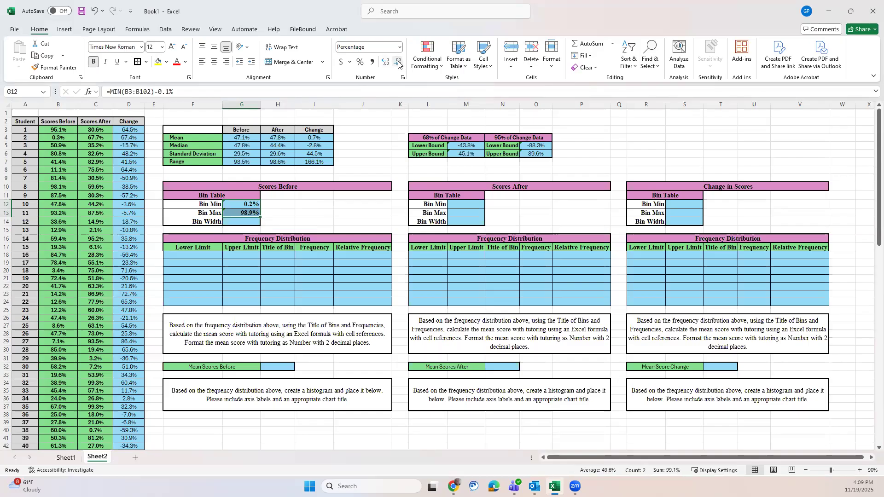
{"action": "left_click", "coordinate": [340, 214]}
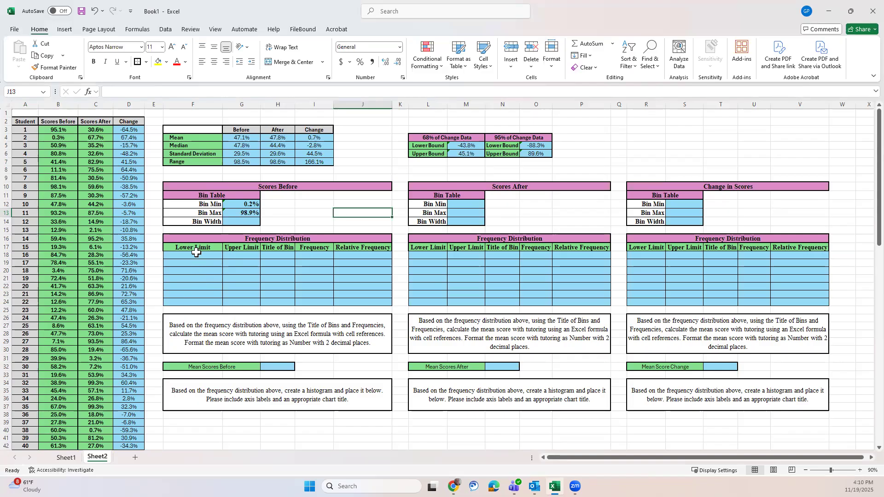
Step: Enter =(G13-G12)/7 in G14 as the bin width of the before scores
{"action": "left_click", "coordinate": [241, 220]}
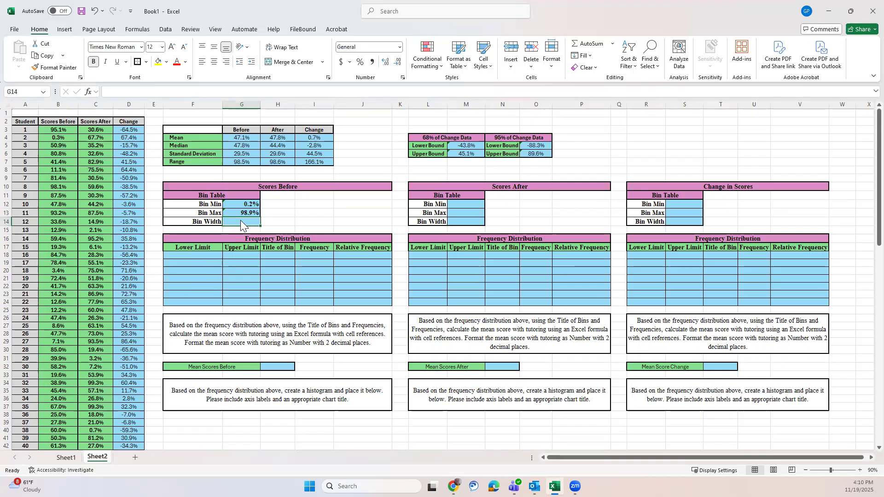
{"action": "type", "text": "="}
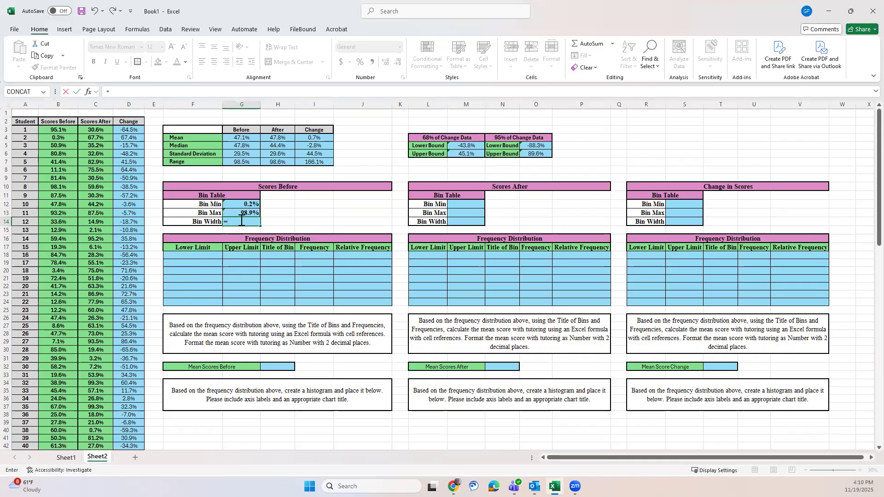
{"action": "type", "text": "("}
{"action": "left_click", "coordinate": [252, 213]}
{"action": "type", "text": "-"}
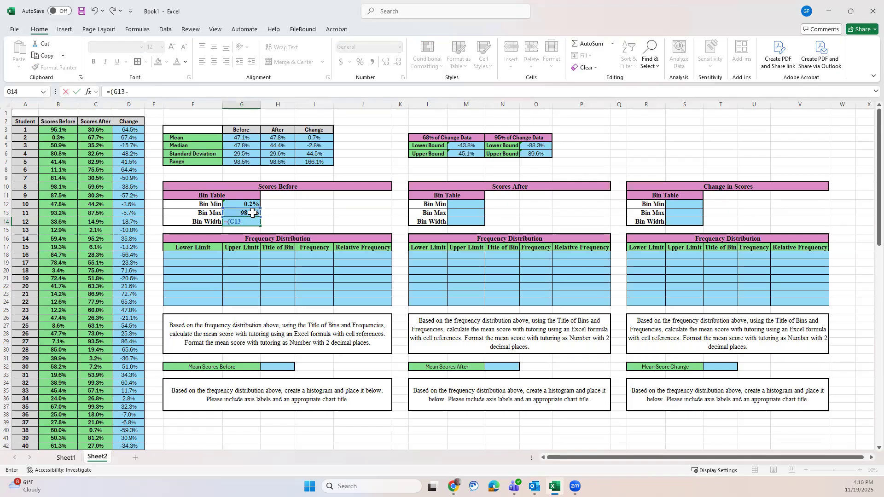
{"action": "left_click", "coordinate": [254, 204]}
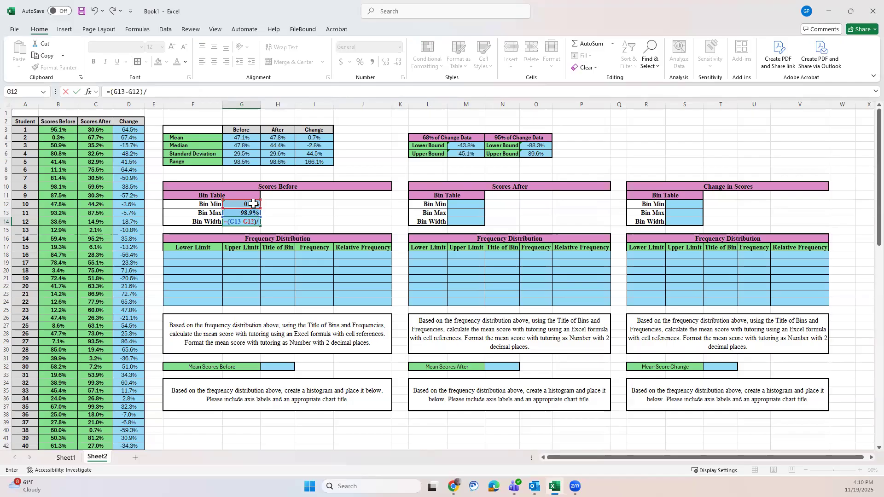
{"action": "type", "text": "7"}
{"action": "key", "text": "Return"}
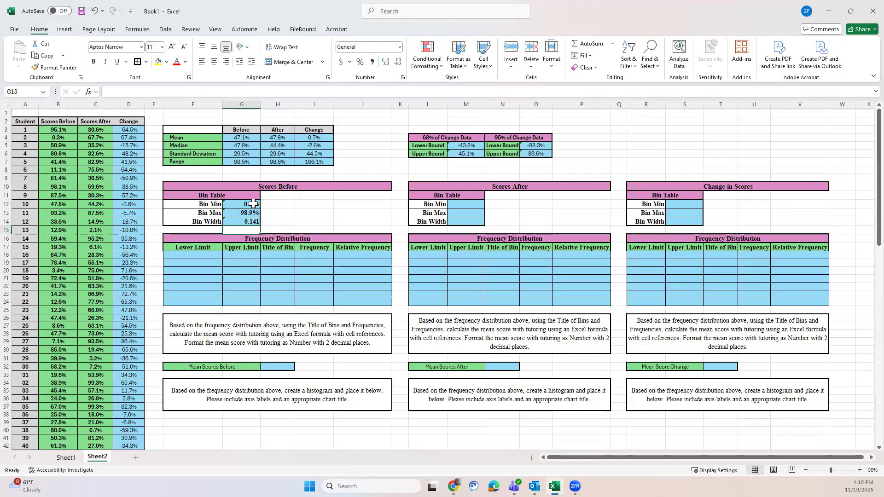
Step: Wrap the bin width formula in G14 in ROUND with 1 digit, giving =ROUND((G13-G12)/7, 1)
{"action": "left_click", "coordinate": [246, 223]}
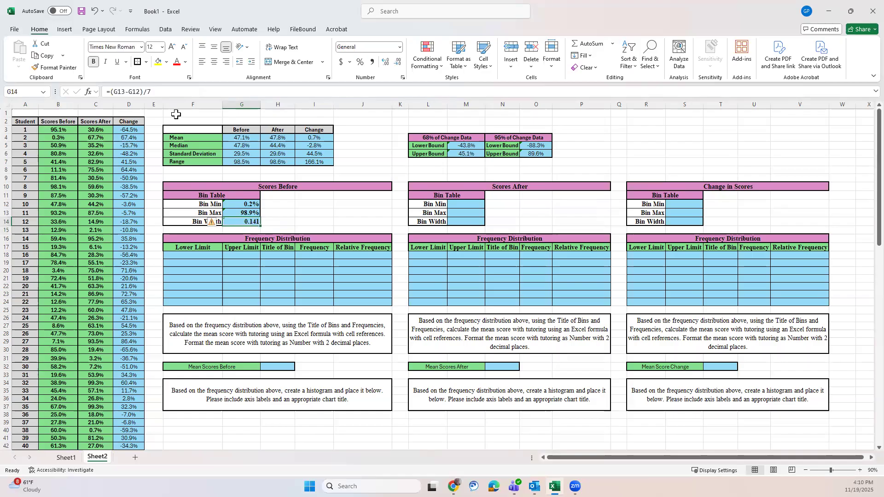
{"action": "left_click", "coordinate": [110, 91]}
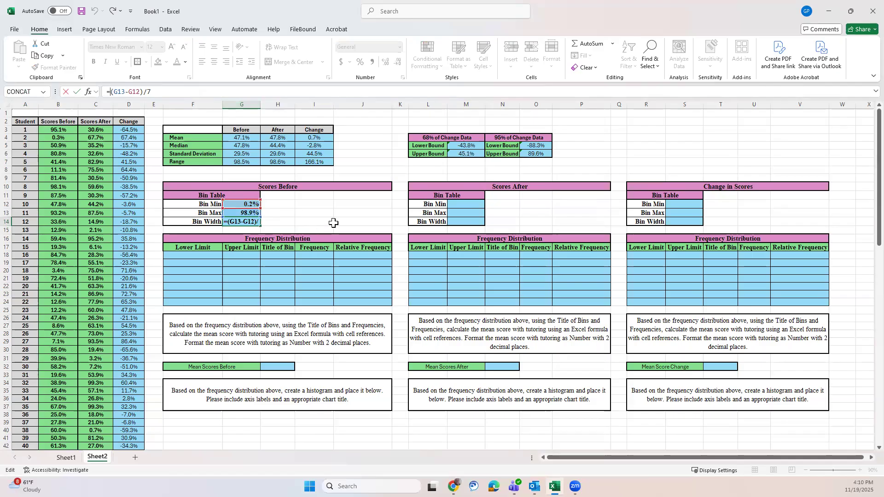
{"action": "type", "text": "round"}
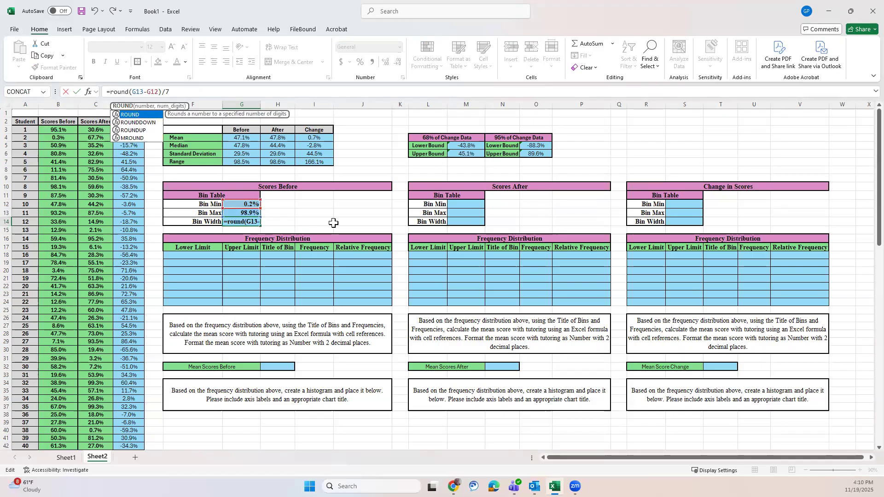
{"action": "type", "text": "(("}
{"action": "key", "text": "End"}
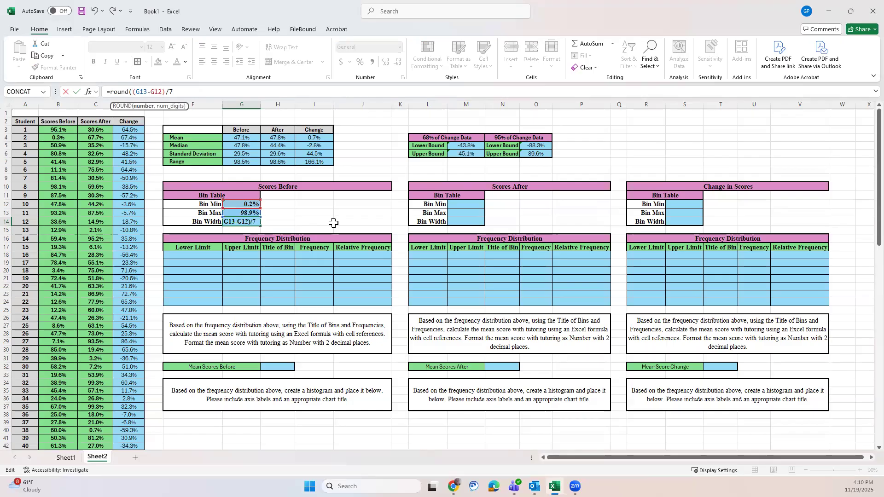
{"action": "type", "text": ", 1"}
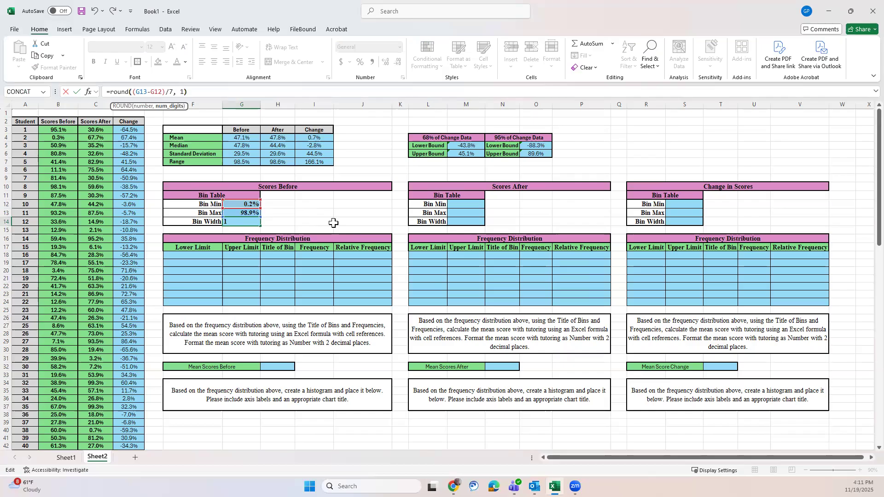
{"action": "type", "text": ")"}
{"action": "key", "text": "Return"}
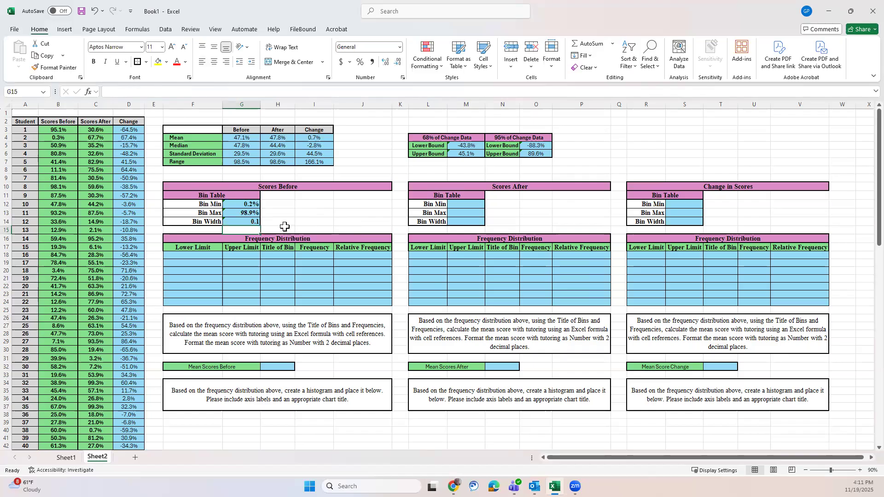
Step: Format the bin width in G14 as a percentage with one decimal place
{"action": "left_click", "coordinate": [247, 221]}
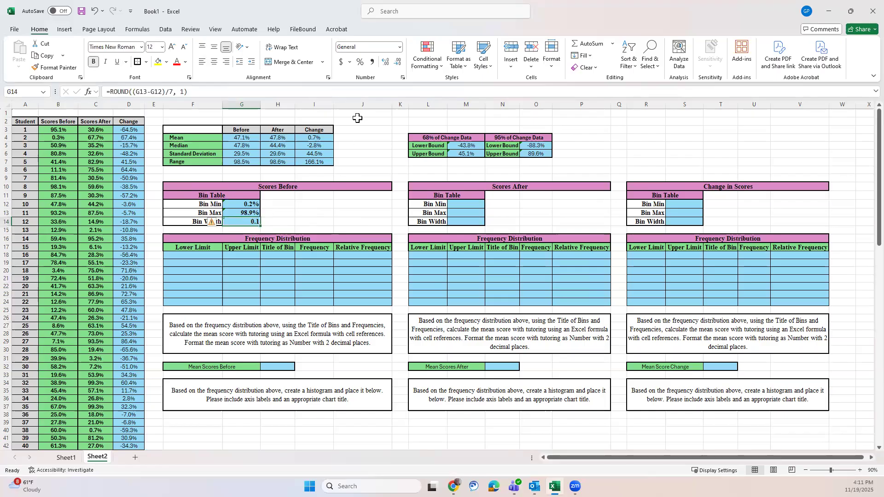
{"action": "left_click", "coordinate": [399, 48]}
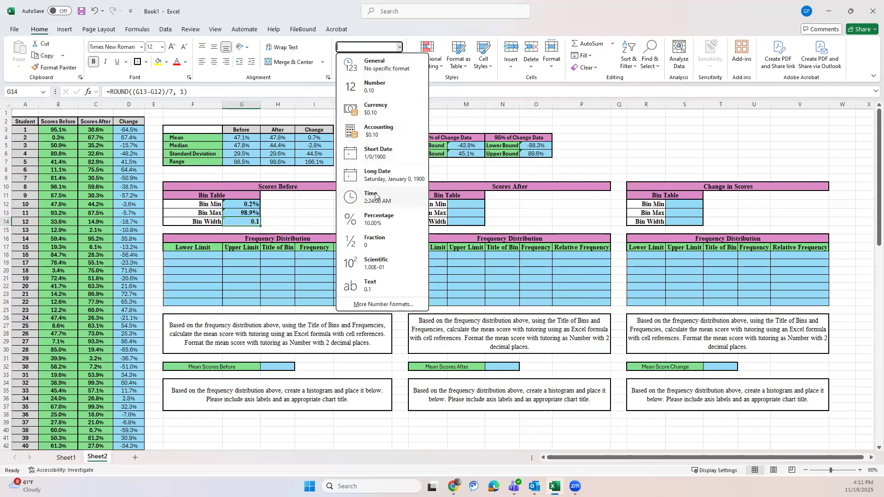
{"action": "left_click", "coordinate": [375, 220]}
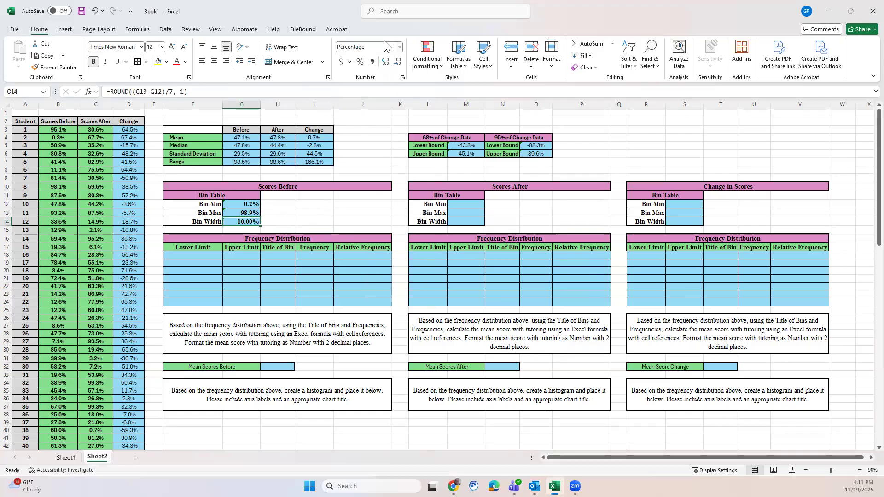
{"action": "left_click", "coordinate": [398, 61]}
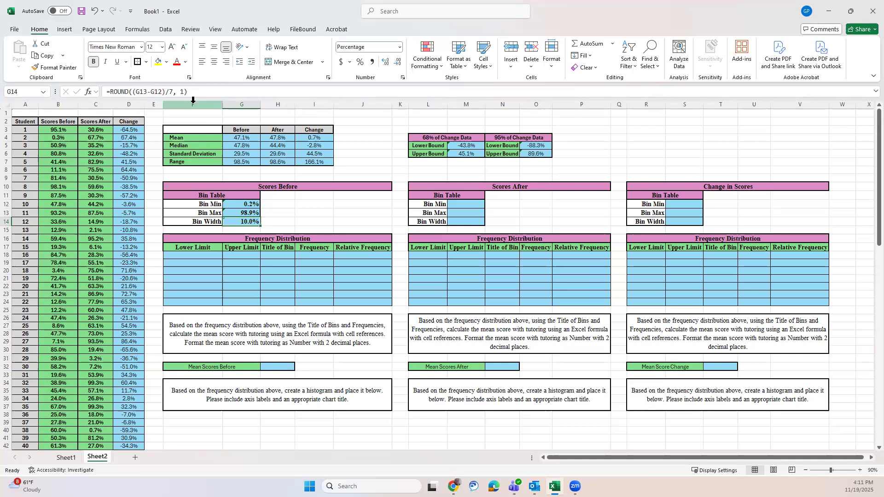
Step: Change the number of digits in G14's ROUND formula to 3
{"action": "left_click", "coordinate": [179, 90]}
{"action": "double_click", "coordinate": [183, 91]}
{"action": "type", "text": "3"}
{"action": "key", "text": "Return"}
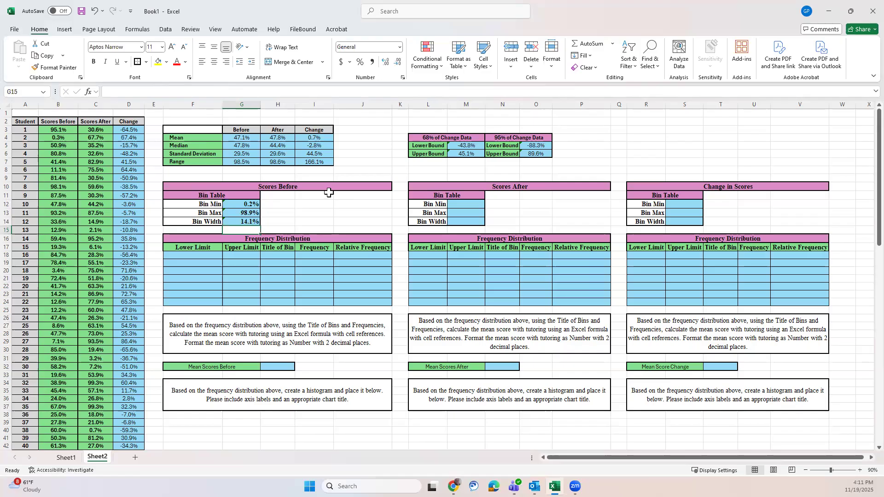
{"action": "left_click", "coordinate": [254, 220]}
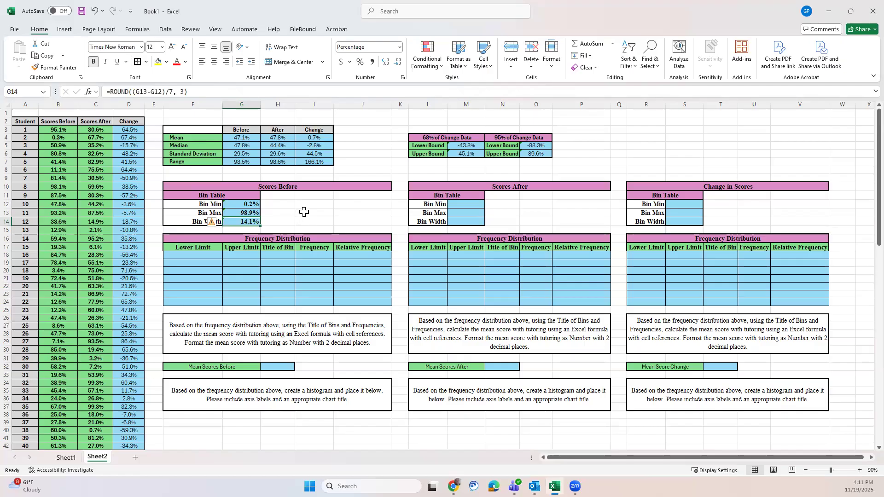
Step: Enter =G12 in F18 as the first lower limit of the before scores' frequency distribution
{"action": "left_click", "coordinate": [206, 256]}
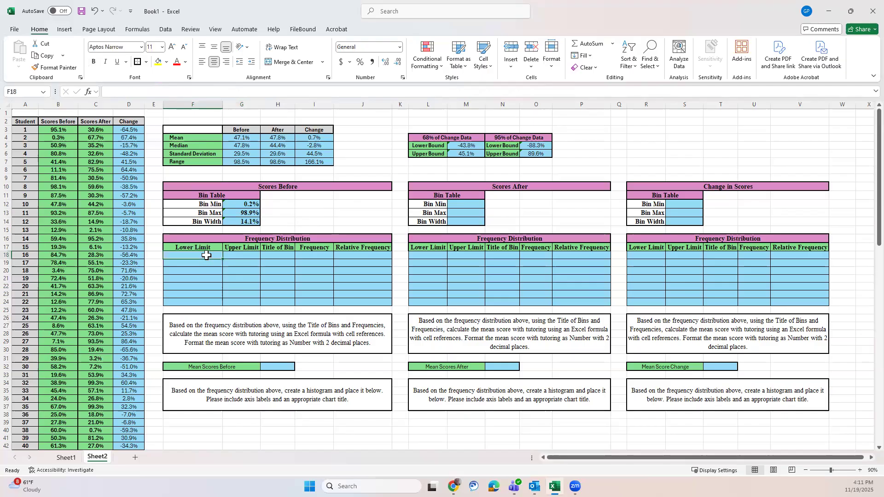
{"action": "type", "text": "="}
{"action": "left_click", "coordinate": [248, 204]}
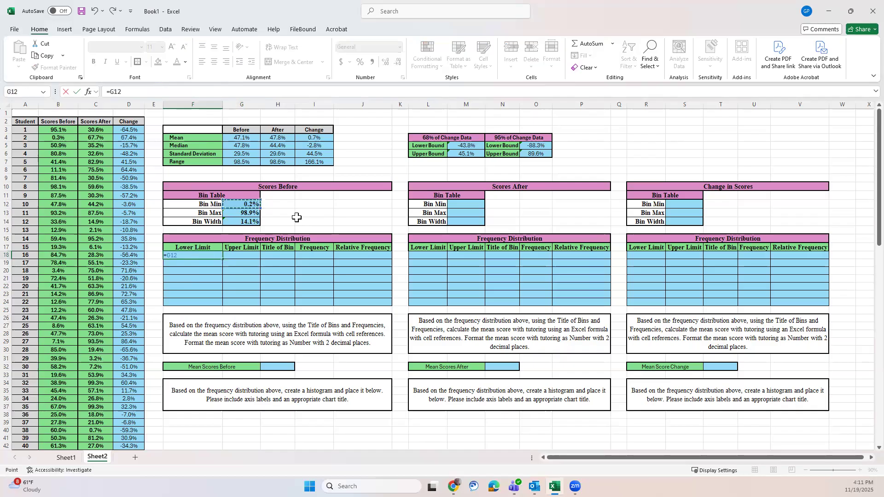
{"action": "key", "text": "Return"}
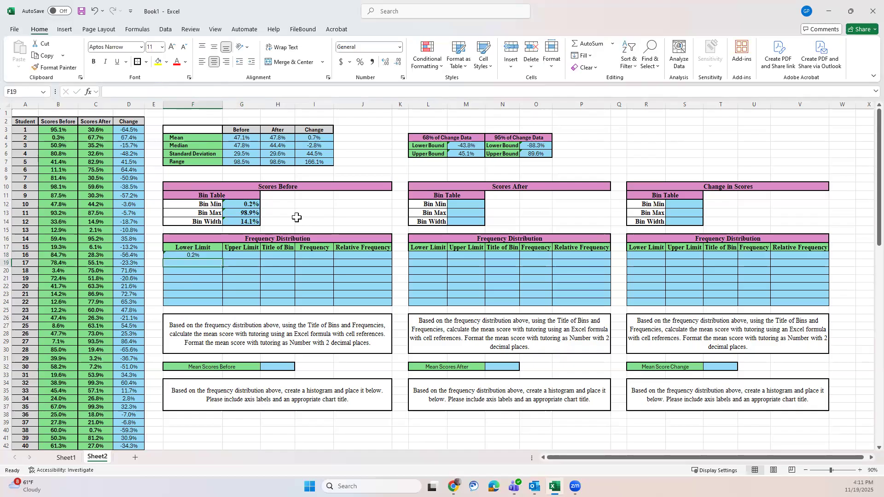
Step: Enter =F18+$G$14 in G18 as the first upper limit, with the bin width as an absolute reference
{"action": "left_click", "coordinate": [238, 254]}
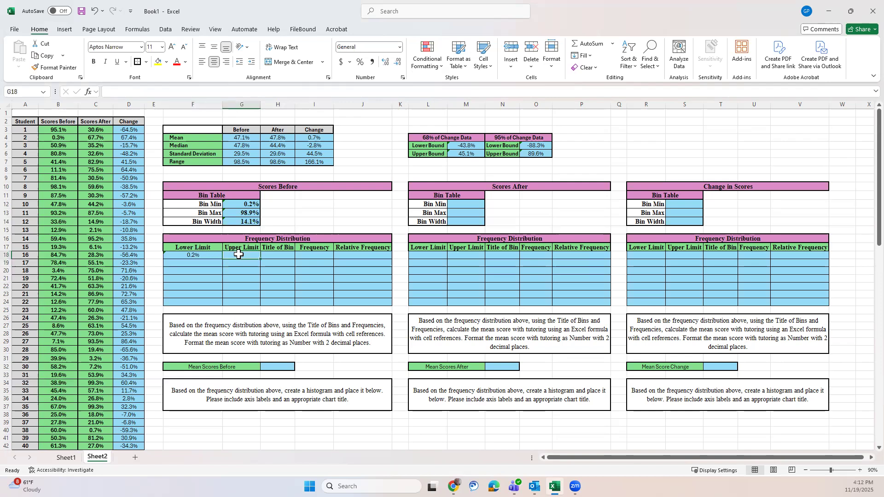
{"action": "type", "text": "="}
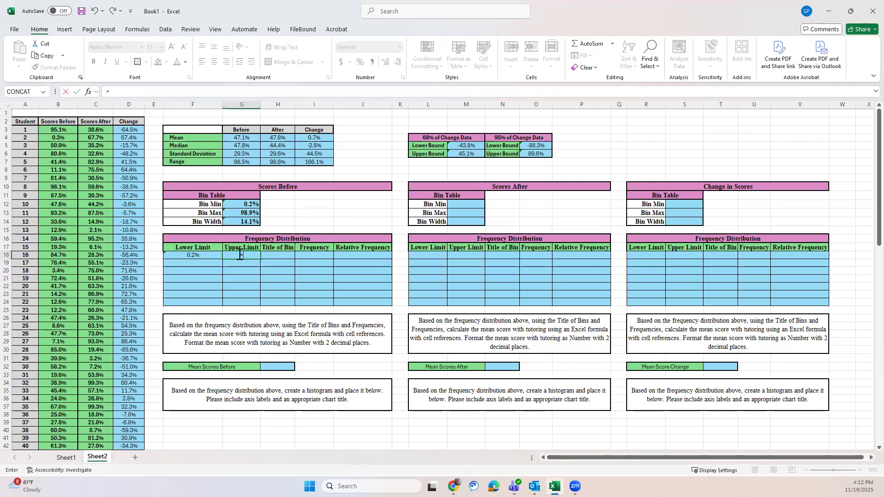
{"action": "left_click", "coordinate": [202, 255]}
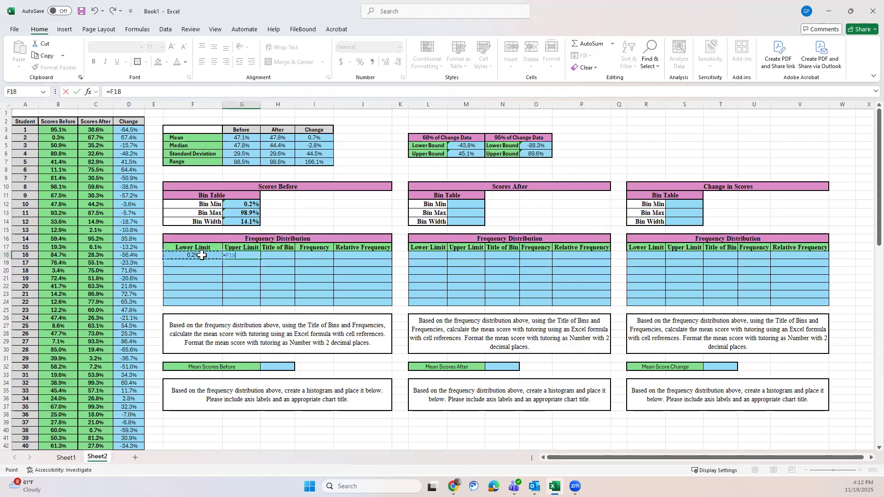
{"action": "type", "text": "+"}
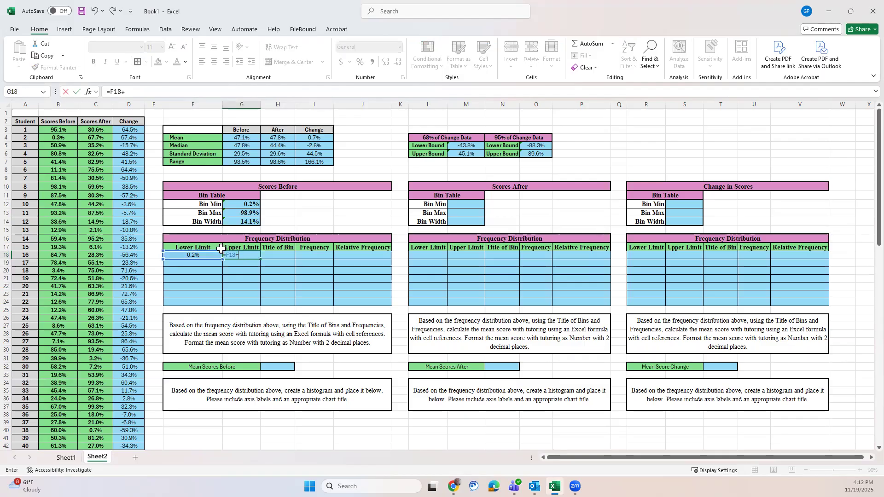
{"action": "left_click", "coordinate": [241, 223]}
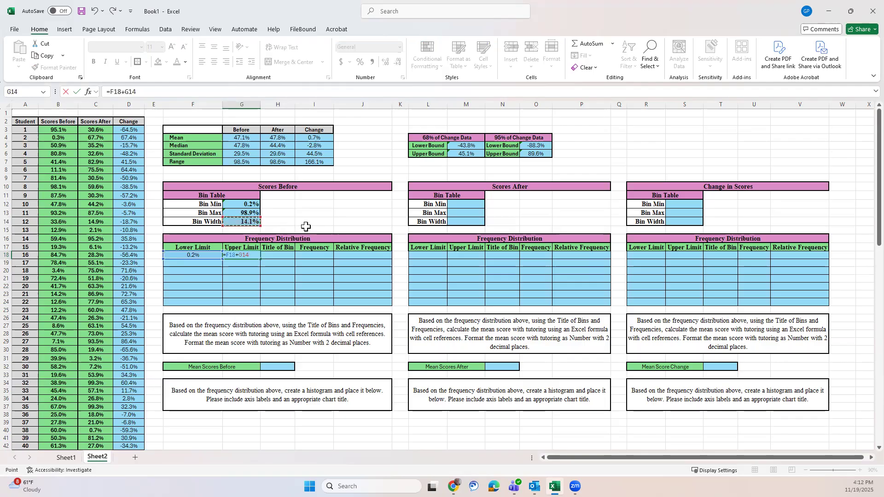
{"action": "left_click", "coordinate": [125, 91]}
{"action": "type", "text": "$G$"}
{"action": "key", "text": "Return"}
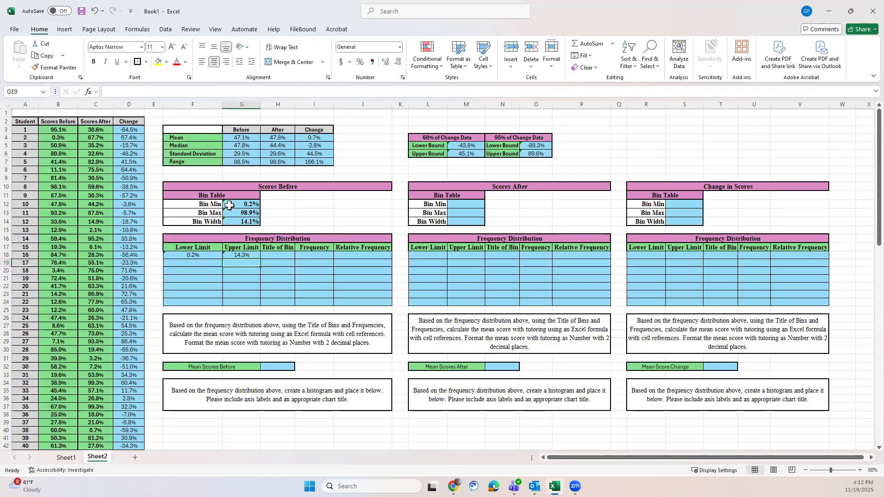
Step: Enter =G18 in F19 so the second lower limit equals the first bin's upper limit
{"action": "left_click", "coordinate": [197, 262]}
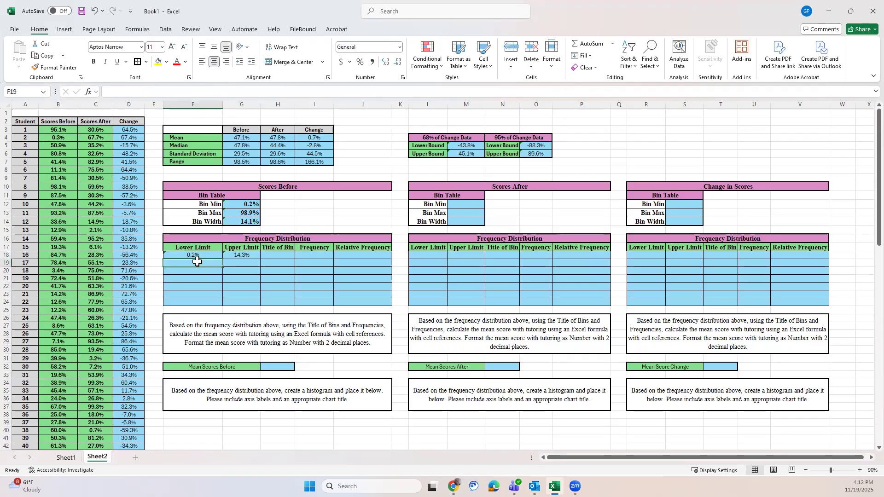
{"action": "type", "text": "="}
{"action": "left_click", "coordinate": [243, 254]}
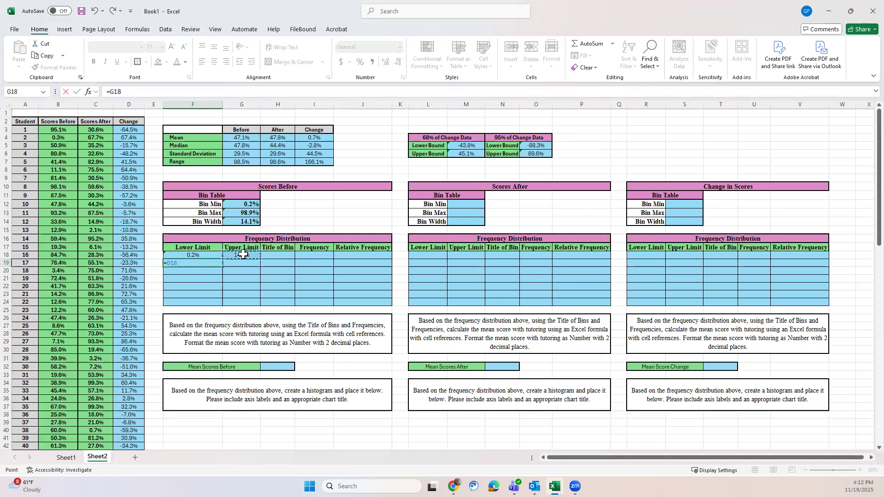
{"action": "key", "text": "Return"}
Step: Fill the upper limit formula from G18 down to G24 and the lower limit formula from F19 down to F24
{"action": "left_click", "coordinate": [244, 254]}
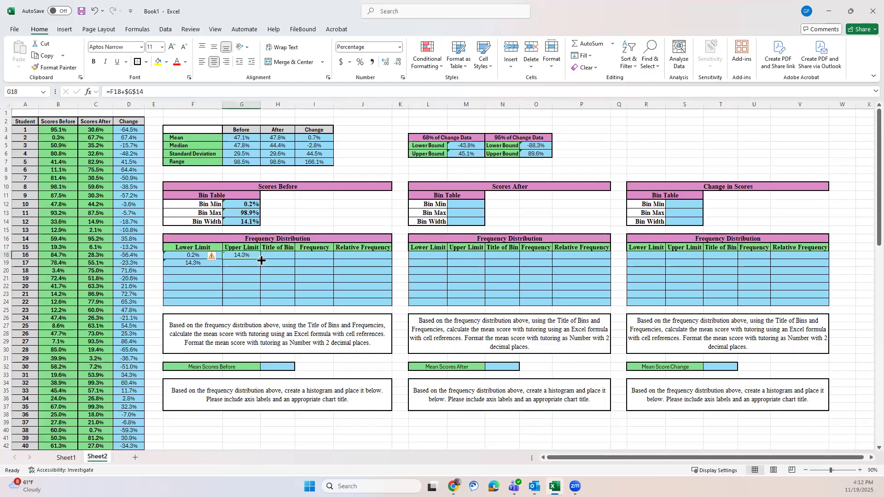
{"action": "left_click_drag", "start_coordinate": [261, 261], "coordinate": [260, 305]}
{"action": "left_click", "coordinate": [203, 262]}
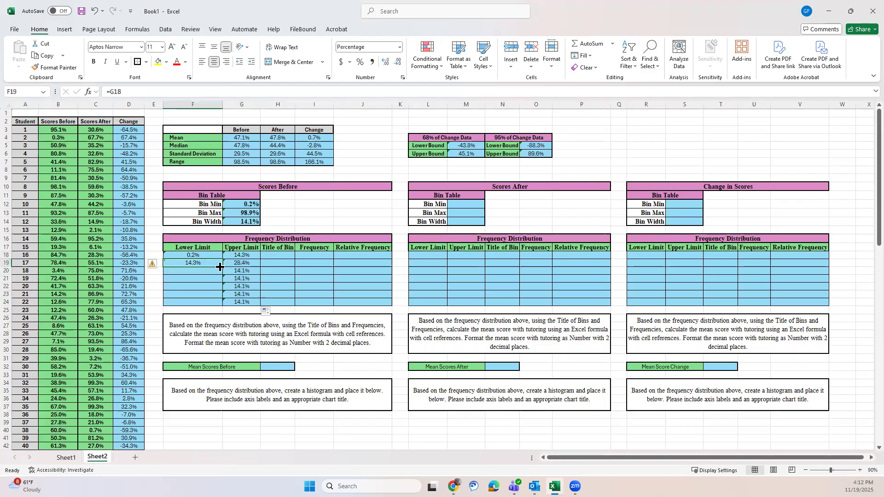
{"action": "left_click_drag", "start_coordinate": [221, 268], "coordinate": [217, 302]}
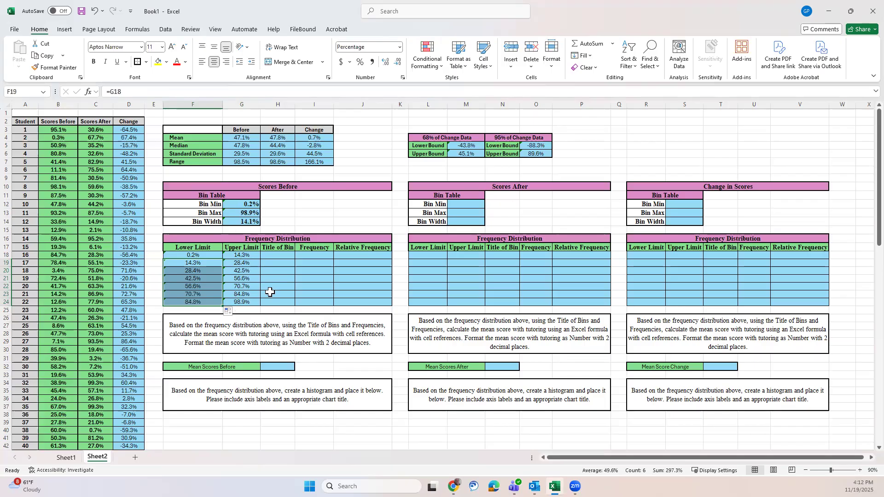
{"action": "left_click", "coordinate": [338, 208]}
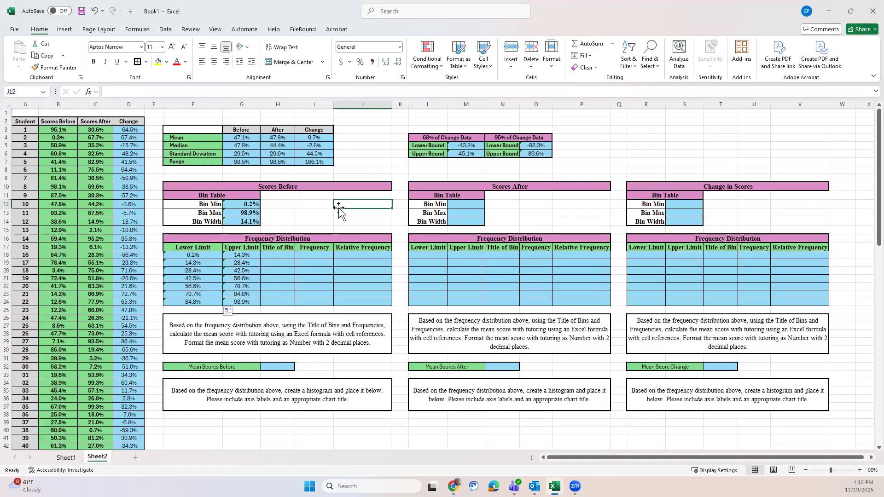
Step: Enter =AVERAGE(F18,G18) in H18 as the first bin title of the before scores' frequency distribution
{"action": "left_click", "coordinate": [284, 255]}
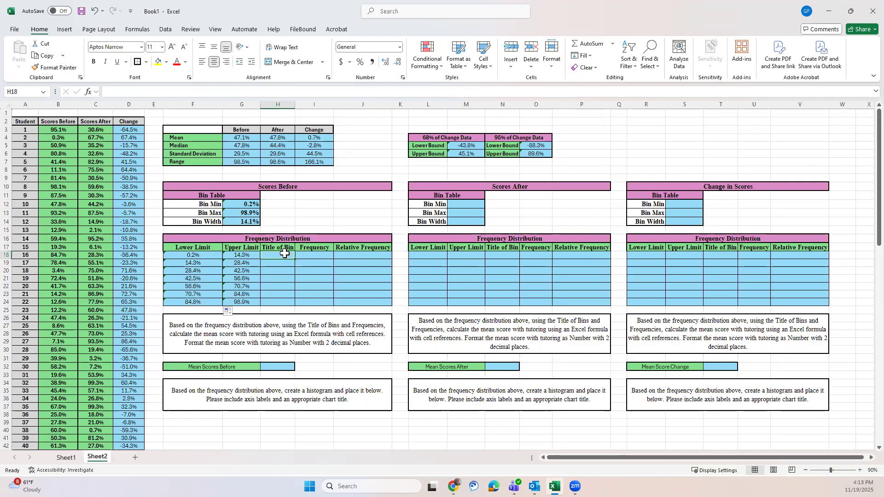
{"action": "type", "text": "=ave"}
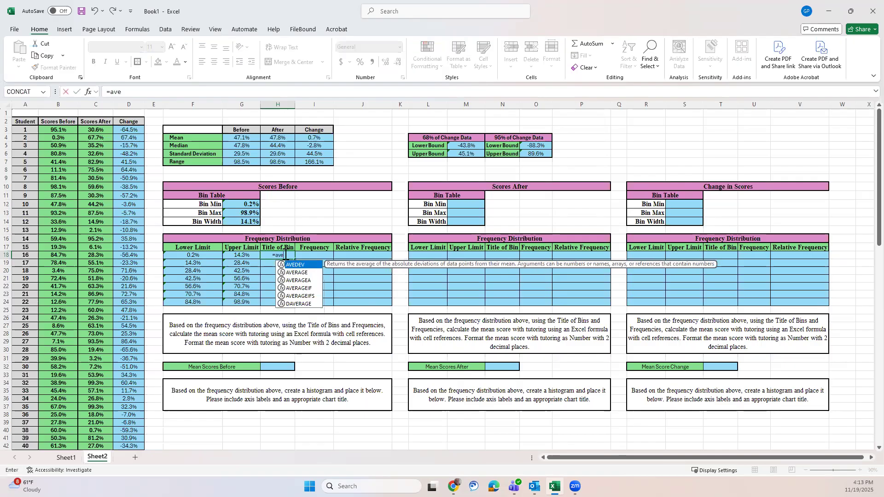
{"action": "type", "text": "rage"}
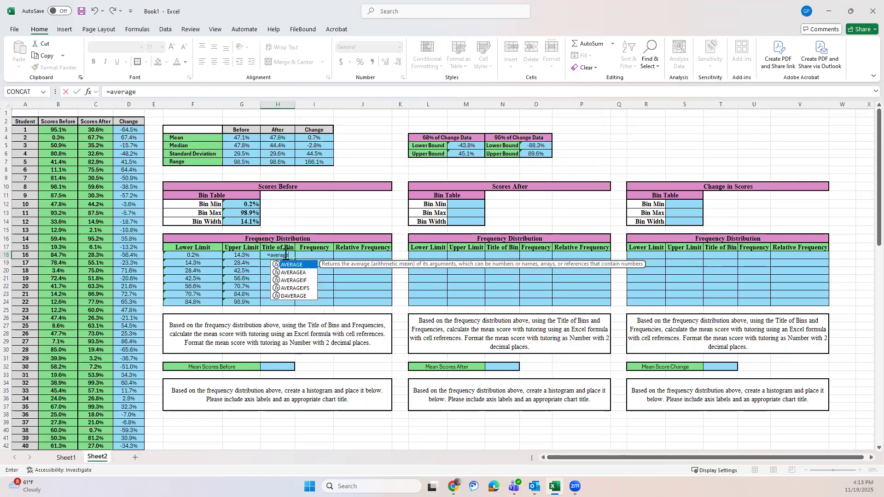
{"action": "type", "text": "("}
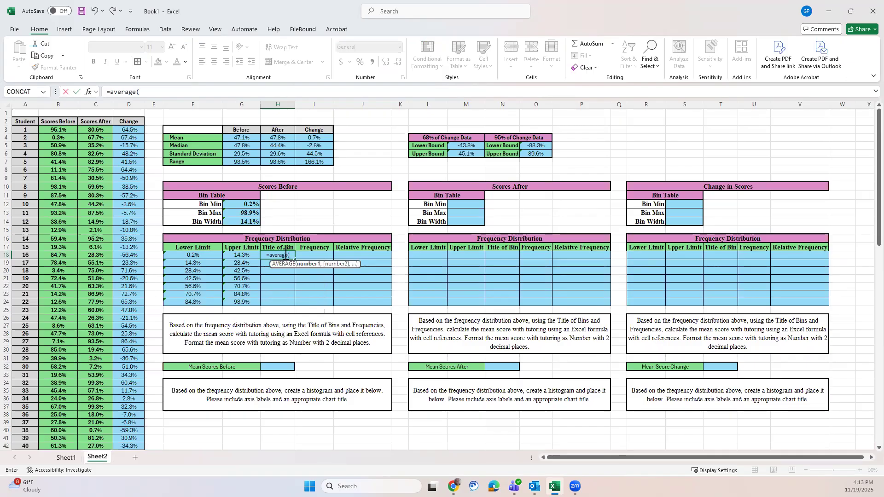
{"action": "left_click", "coordinate": [193, 255]}
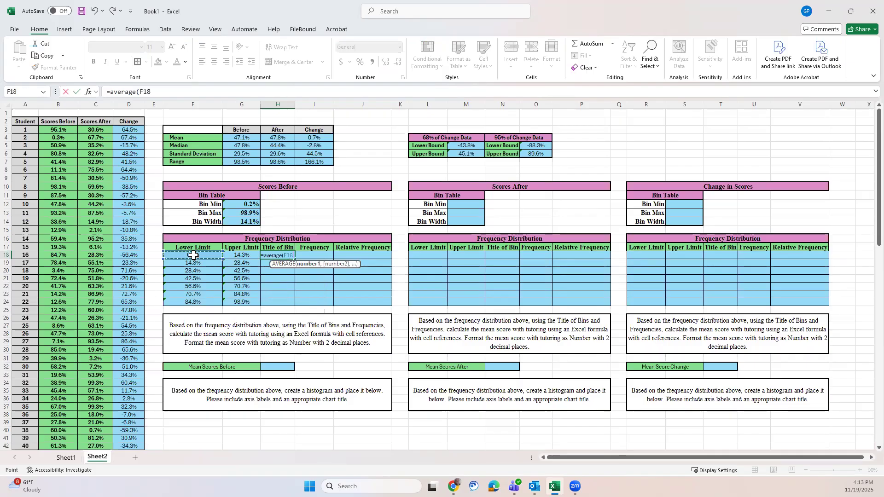
{"action": "type", "text": ","}
{"action": "left_click", "coordinate": [227, 256]}
{"action": "type", "text": ")"}
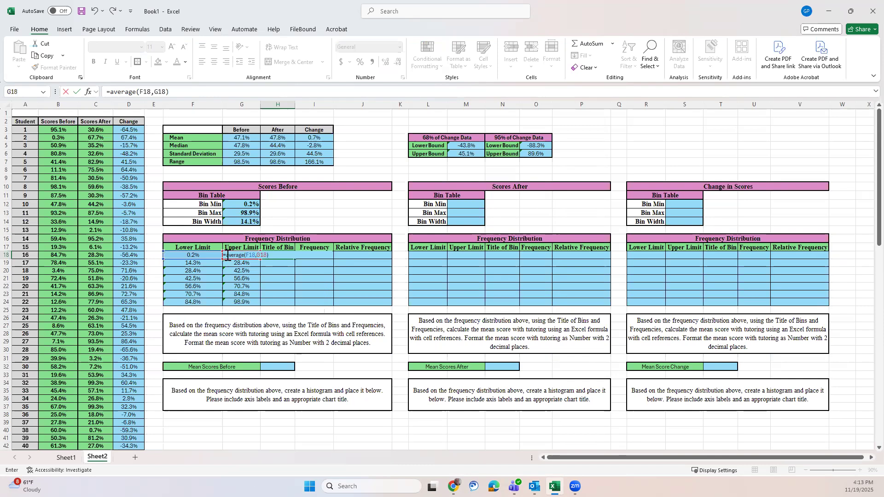
{"action": "key", "text": "Return"}
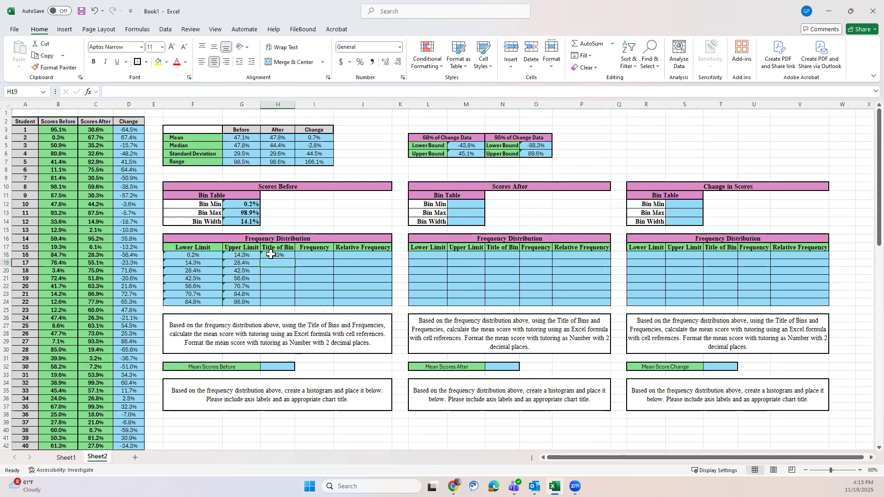
Step: Fill the bin title formula from H18 down to H24
{"action": "left_click", "coordinate": [286, 256]}
{"action": "left_click_drag", "start_coordinate": [295, 259], "coordinate": [296, 305]}
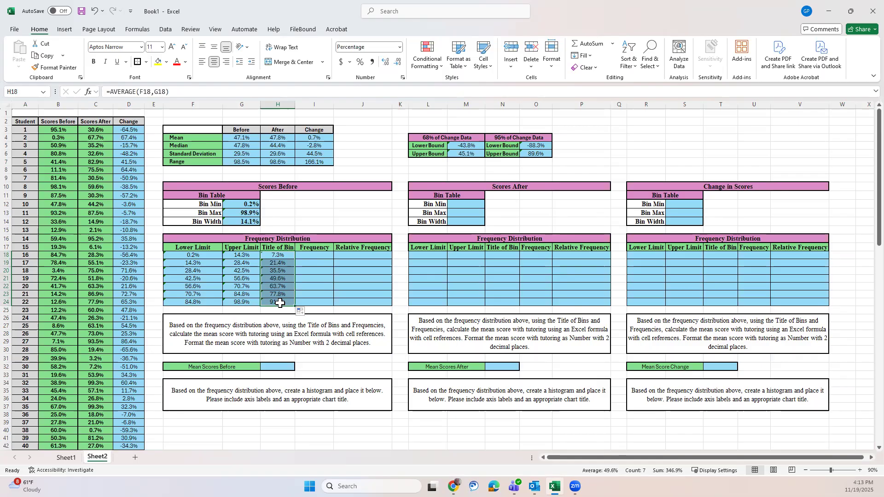
{"action": "left_click", "coordinate": [369, 203]}
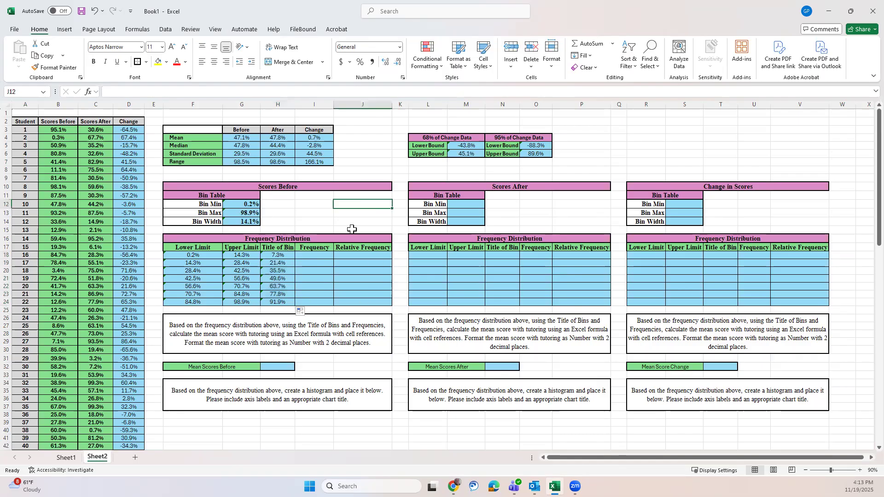
Step: Start a COUNTIFS formula in I18 for the first bin's frequency, with B3:B102 as the first criteria range
{"action": "left_click", "coordinate": [324, 255]}
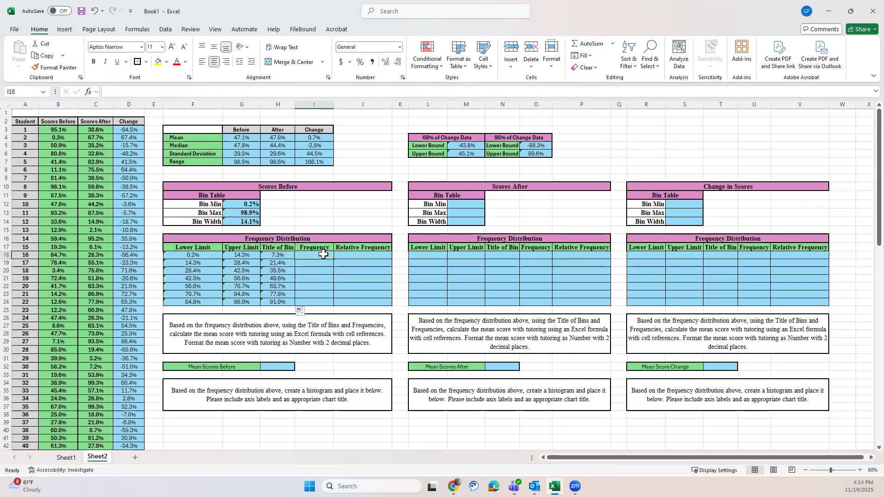
{"action": "type", "text": "=cou"}
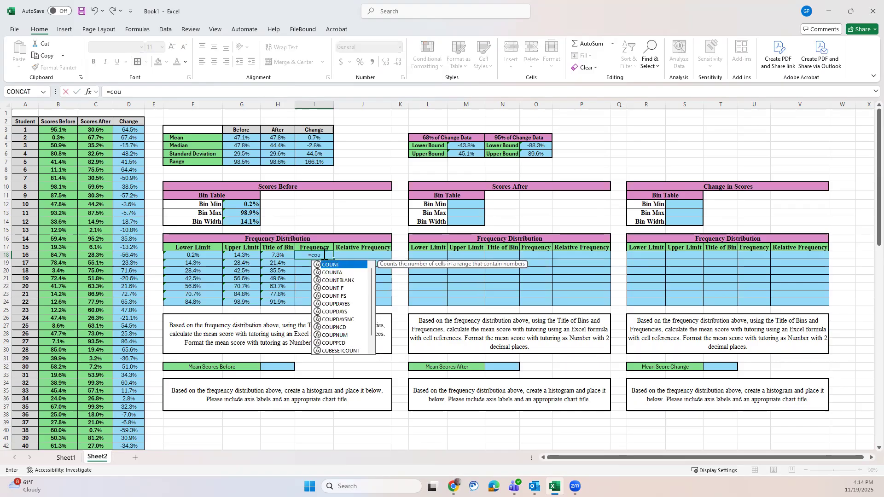
{"action": "type", "text": "ntifs"}
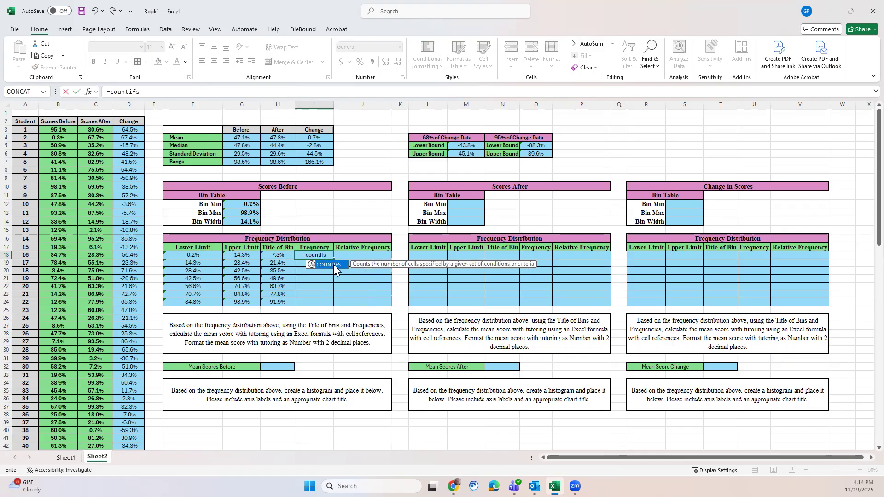
{"action": "double_click", "coordinate": [333, 264]}
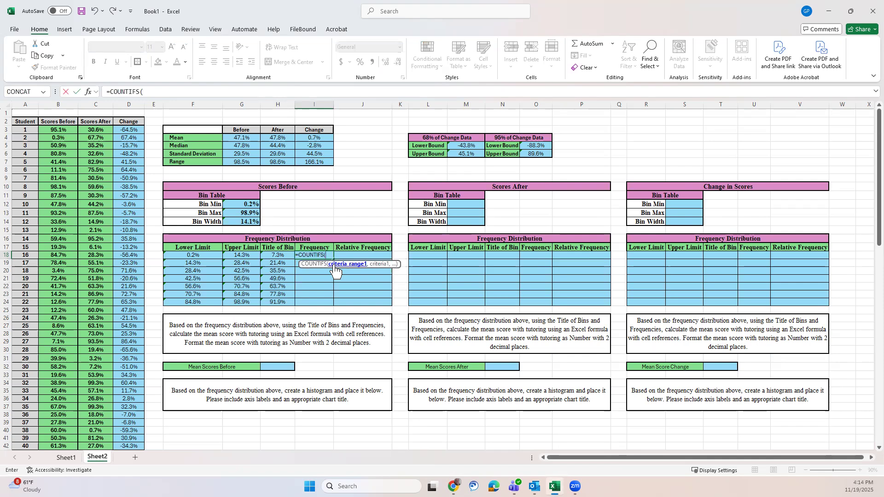
{"action": "type", "text": "b3:b102"}
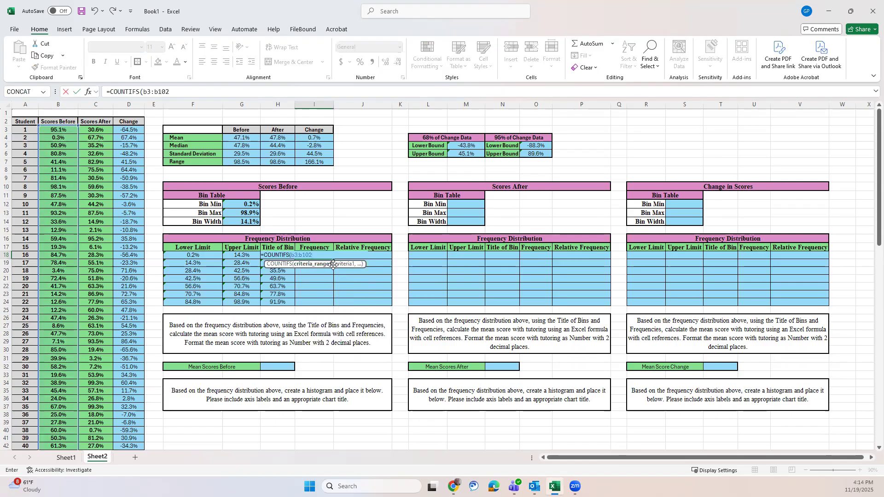
{"action": "type", "text": ","}
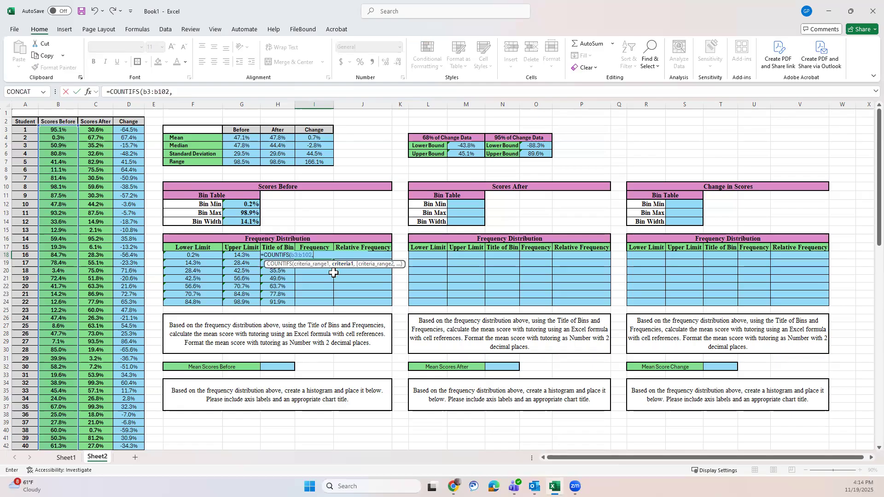
Step: Add F18&"<" as the first criterion of the COUNTIFS formula in I18
{"action": "left_click", "coordinate": [206, 256]}
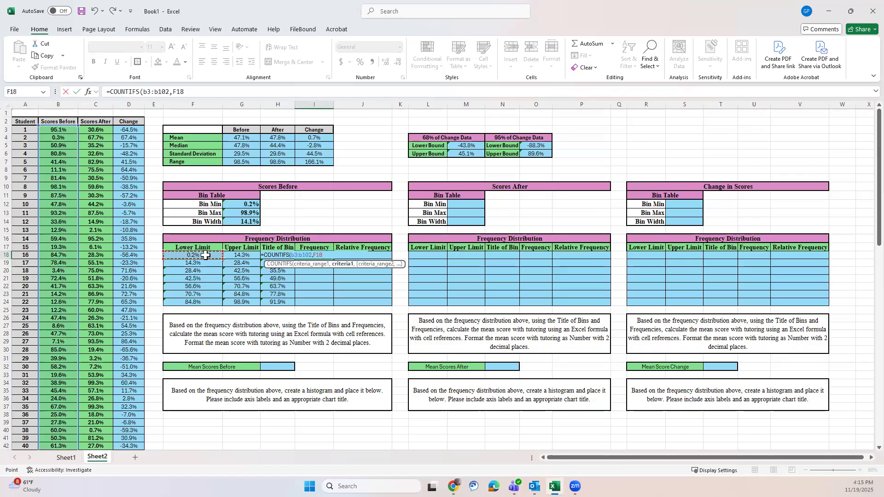
{"action": "type", "text": "&"}
{"action": "type", "text": "\">"}
{"action": "type", "text": ","}
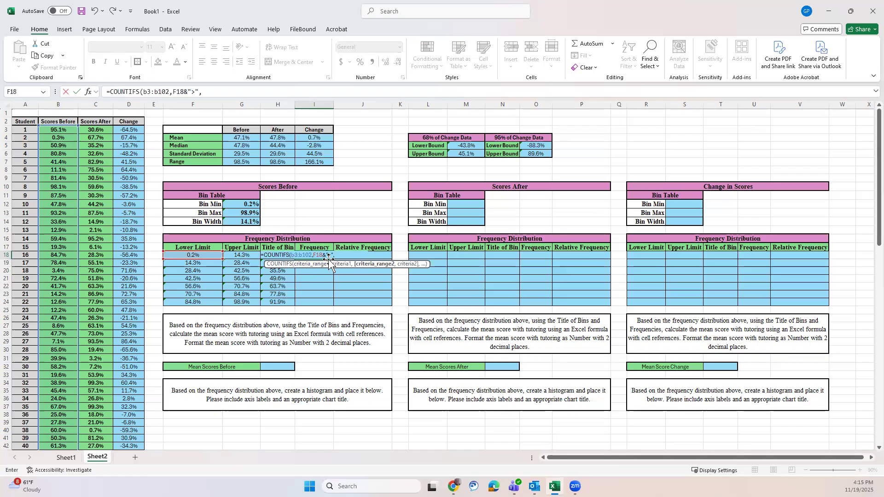
{"action": "key", "text": "Left"}
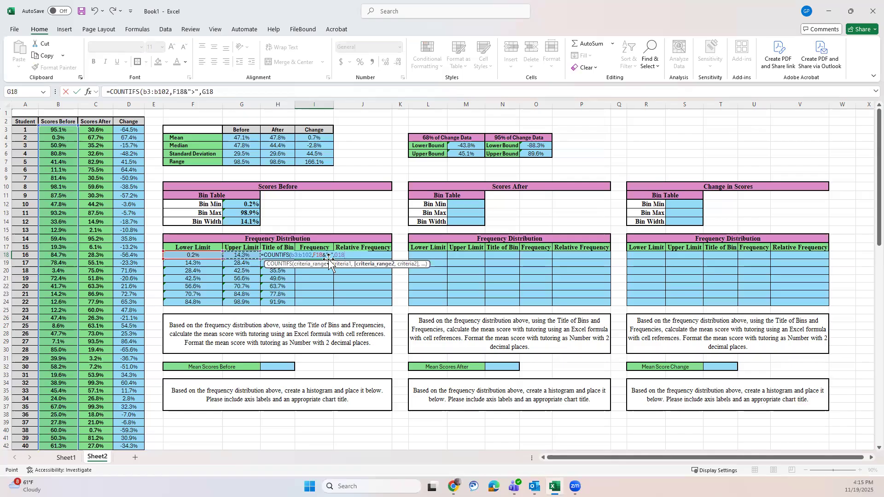
{"action": "left_click", "coordinate": [192, 91]}
{"action": "left_click_drag", "start_coordinate": [192, 92], "coordinate": [194, 92]}
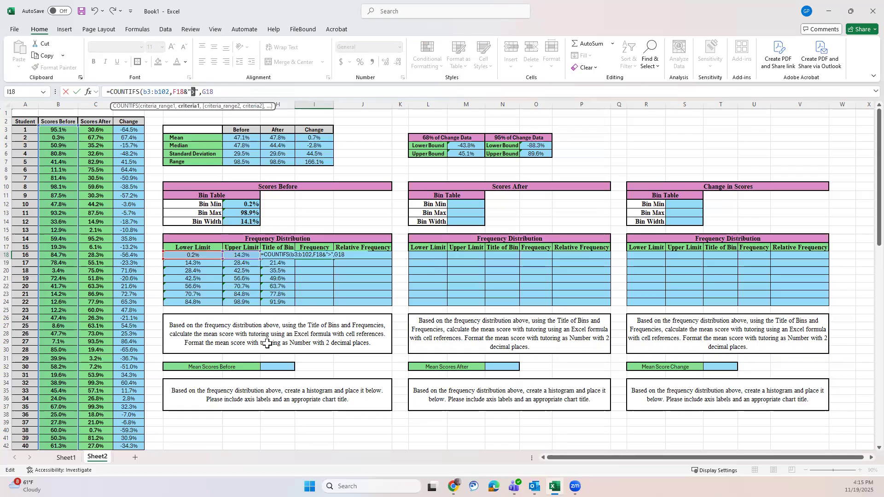
{"action": "type", "text": "<"}
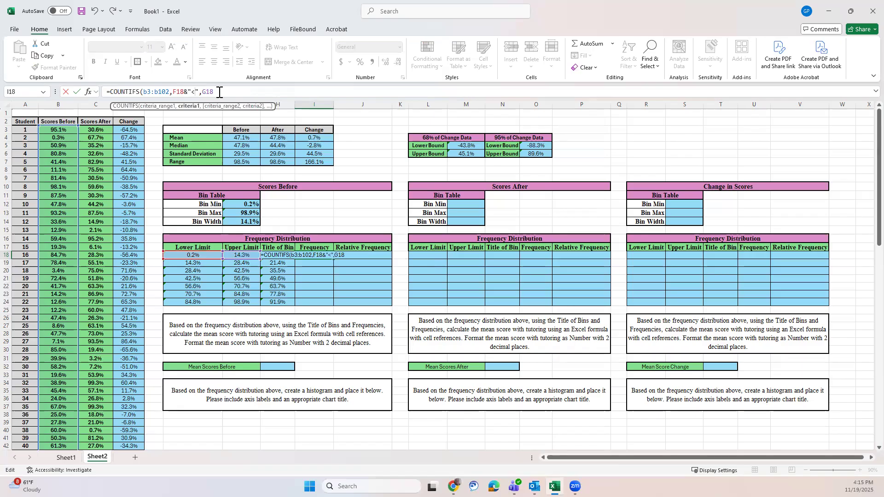
Step: Complete the COUNTIFS formula in I18 with B3:B102 as the second criteria range and G18&">=" as its criterion
{"action": "left_click_drag", "start_coordinate": [215, 92], "coordinate": [203, 93]}
{"action": "type", "text": "b3"}
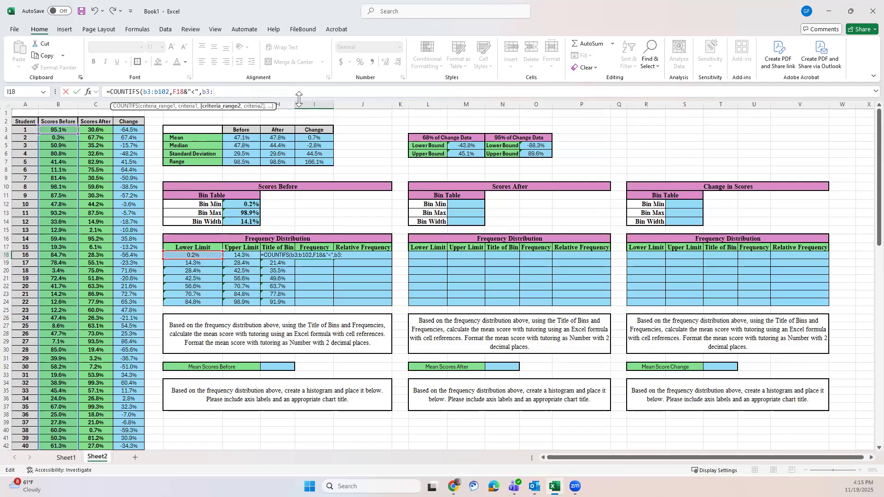
{"action": "type", "text": ":b102"}
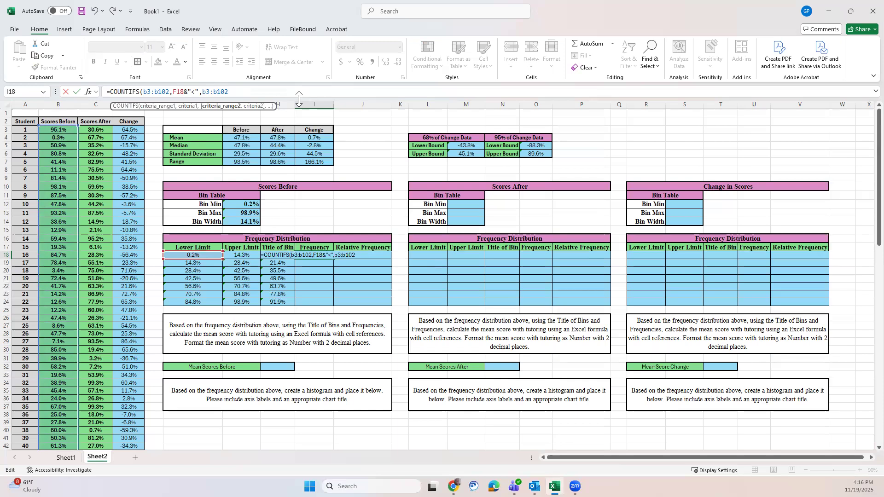
{"action": "type", "text": ","}
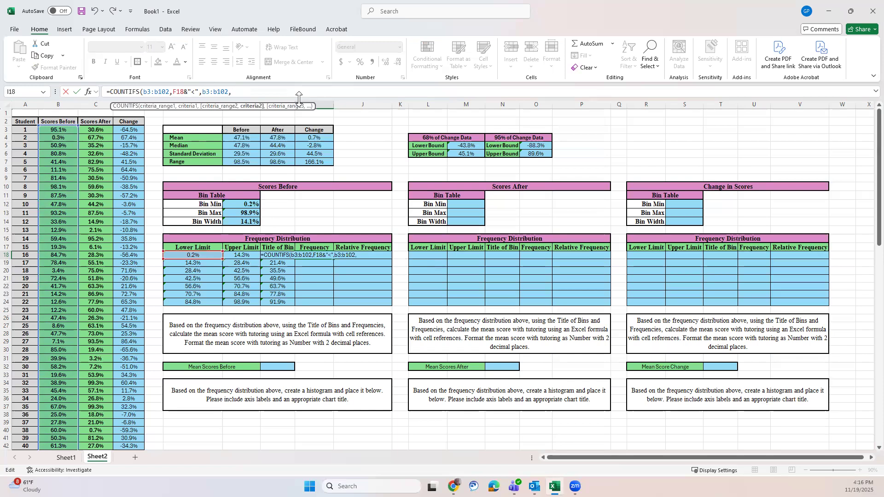
{"action": "left_click", "coordinate": [247, 259]}
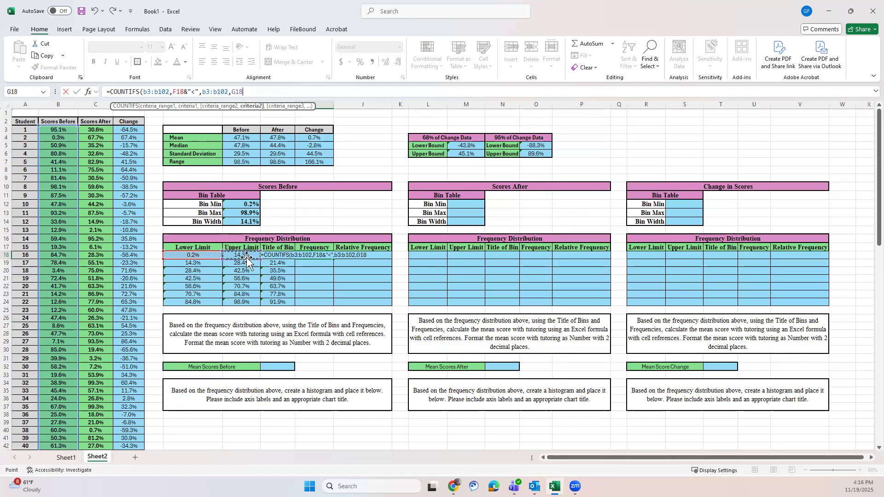
{"action": "type", "text": "&\">"}
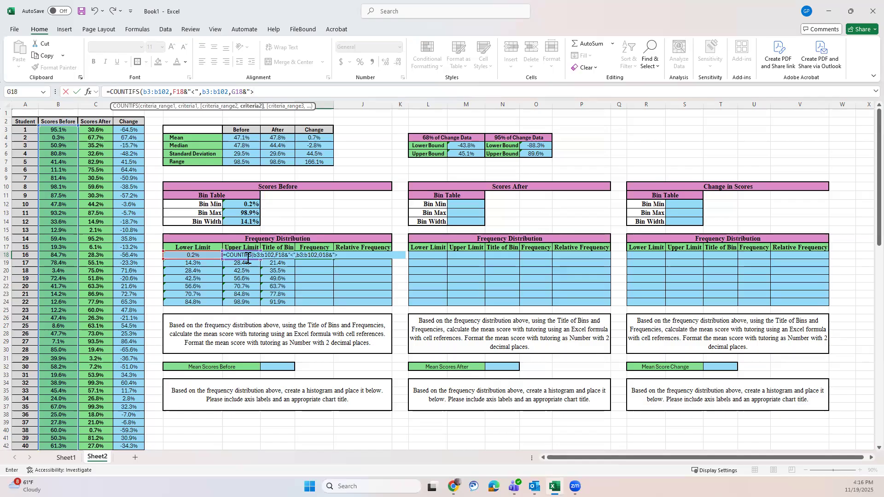
{"action": "type", "text": "=\")"}
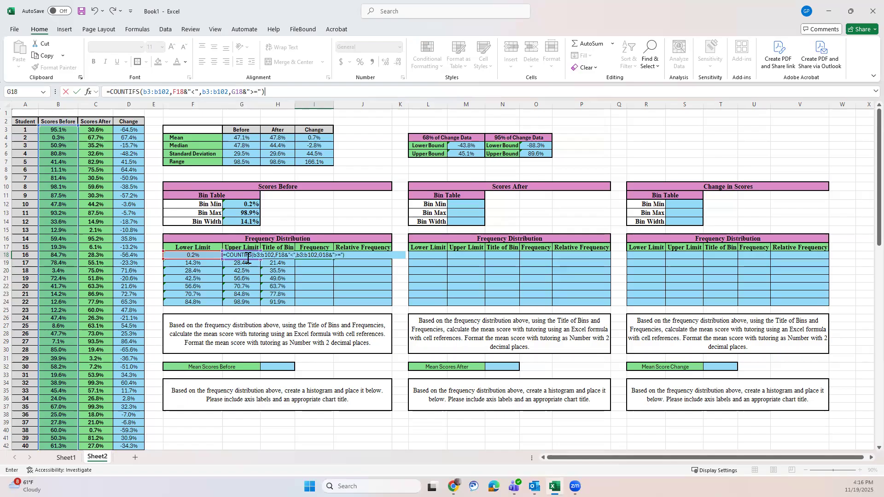
{"action": "key", "text": "Return"}
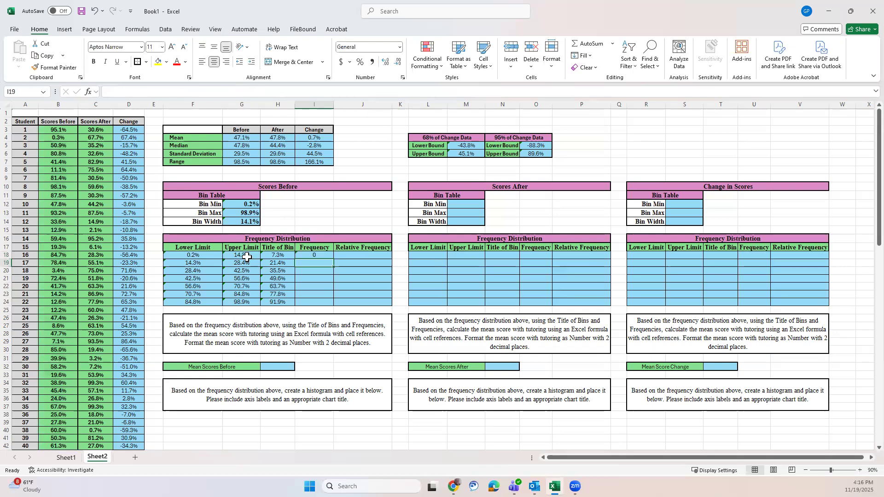
Step: Change the comparison operators in I18's COUNTIFS formula to ">" for the F18 criterion and "<=" for the G18 criterion
{"action": "left_click", "coordinate": [321, 255]}
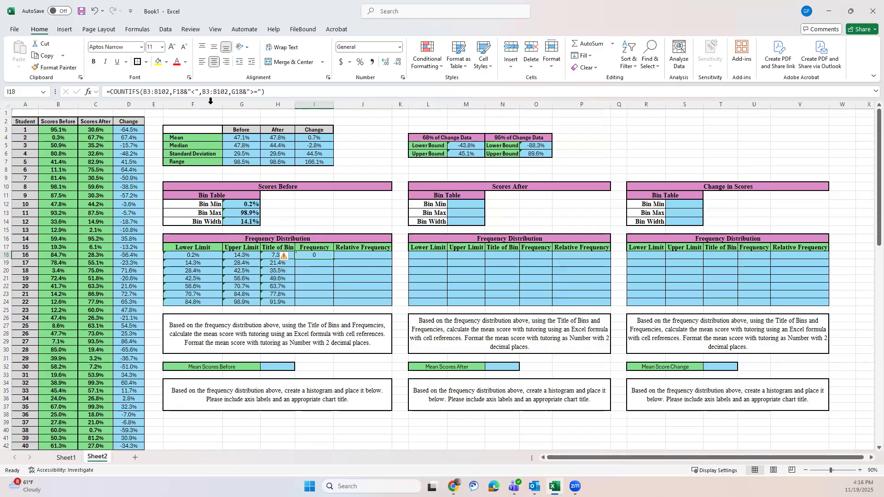
{"action": "left_click", "coordinate": [194, 91]}
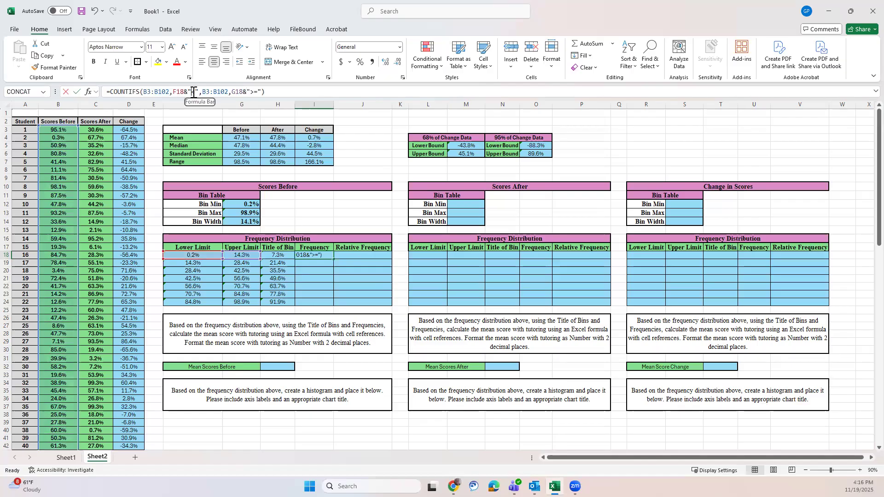
{"action": "double_click", "coordinate": [193, 91]}
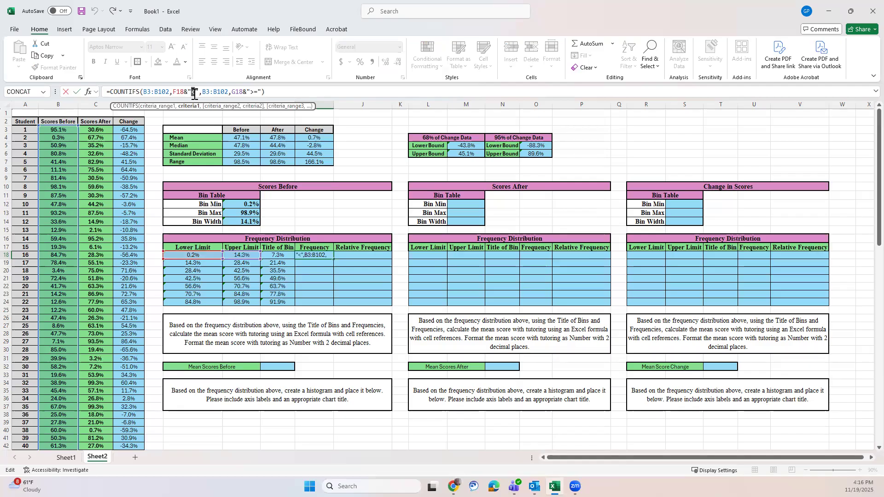
{"action": "type", "text": ">"}
{"action": "left_click_drag", "start_coordinate": [249, 93], "coordinate": [254, 93]}
{"action": "type", "text": "<"}
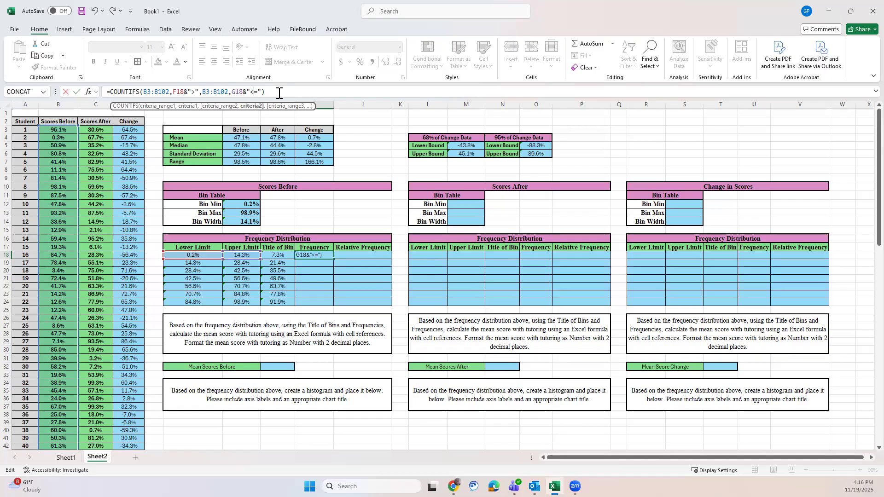
{"action": "key", "text": "Return"}
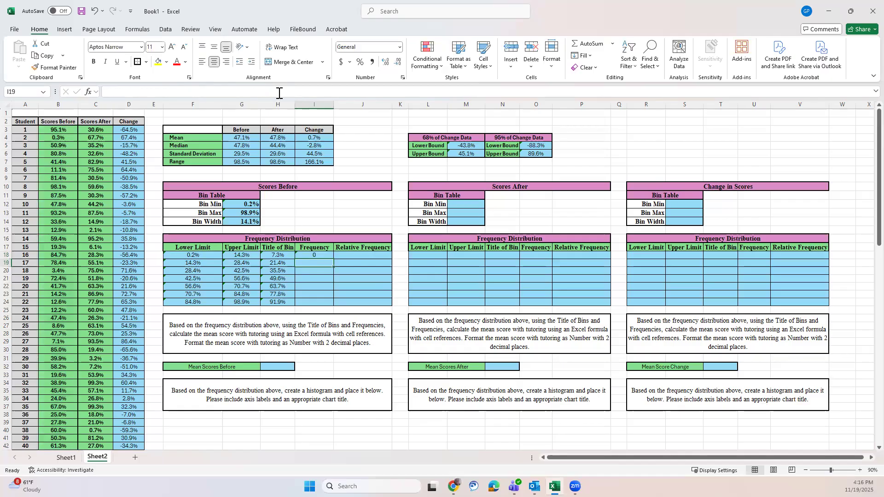
Step: Rewrite the first criterion of I18's COUNTIFS formula as ">"&F18, with the operator ahead of the cell reference
{"action": "left_click", "coordinate": [324, 256]}
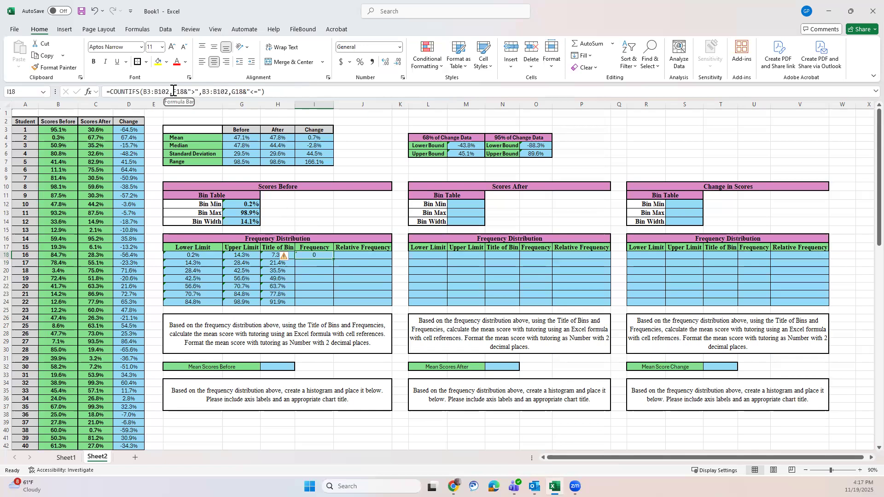
{"action": "left_click_drag", "start_coordinate": [173, 91], "coordinate": [187, 91]}
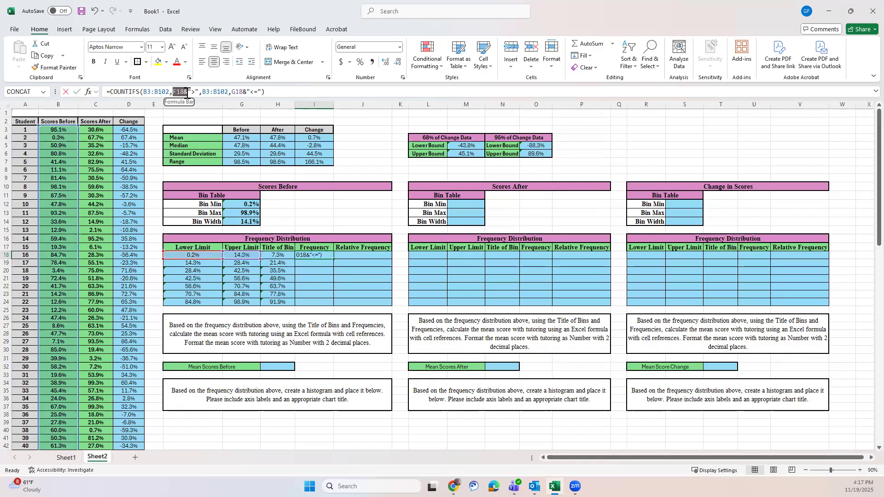
{"action": "left_click_drag", "start_coordinate": [187, 91], "coordinate": [187, 91]}
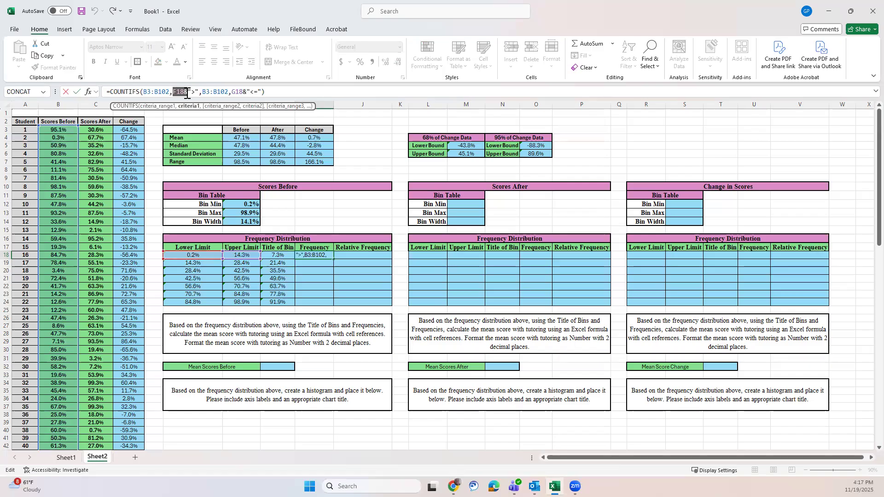
{"action": "key", "text": "Delete"}
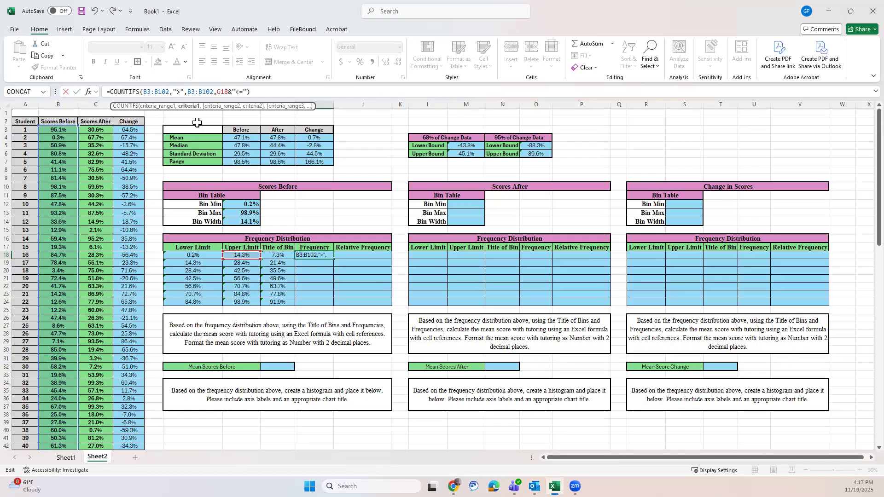
{"action": "type", "text": "f18"}
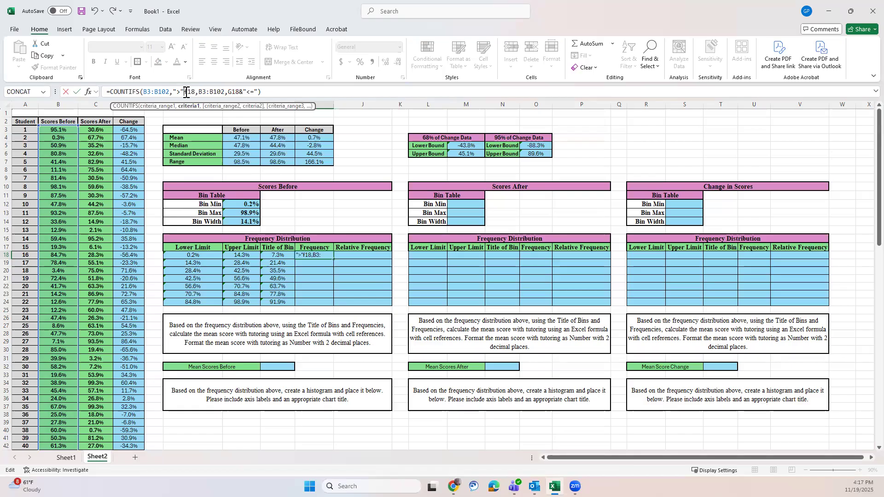
{"action": "type", "text": "&"}
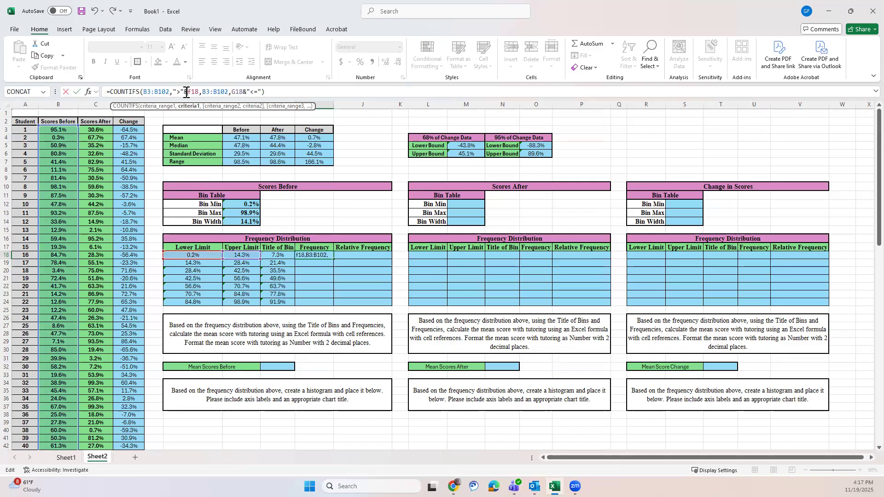
Step: Rewrite the second criterion of I18's COUNTIFS formula as "<="&G18 and enter the formula
{"action": "left_click_drag", "start_coordinate": [232, 92], "coordinate": [247, 91]}
{"action": "type", "text": "\""}
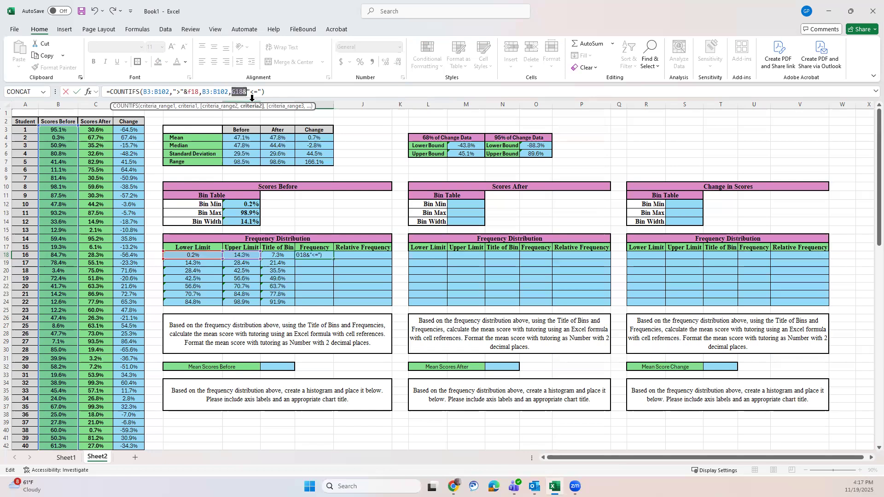
{"action": "key", "text": "BackSpace"}
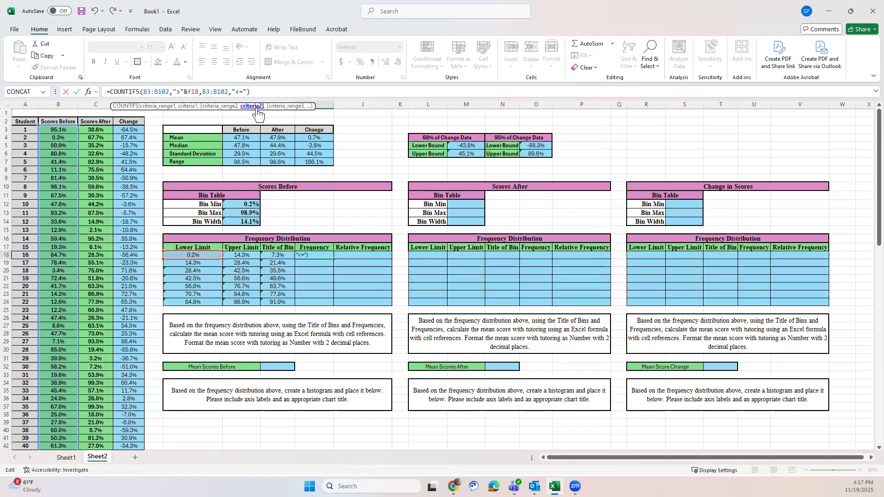
{"action": "type", "text": "&g18"}
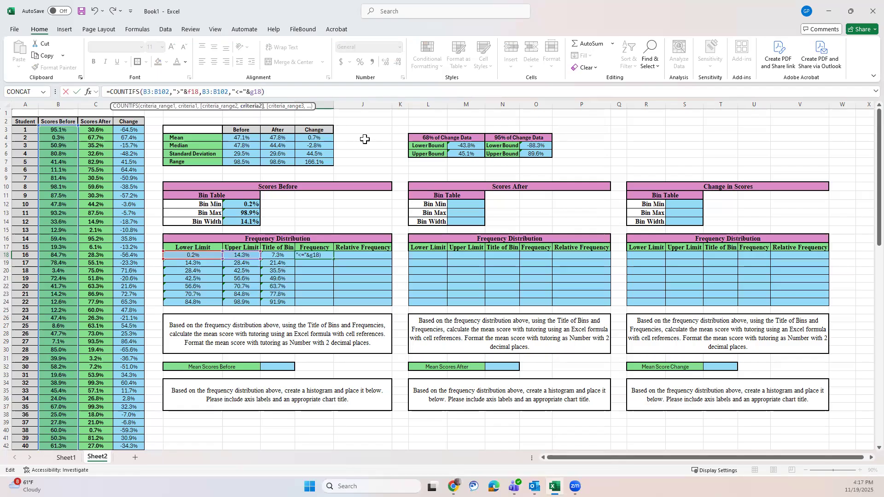
{"action": "key", "text": "Return"}
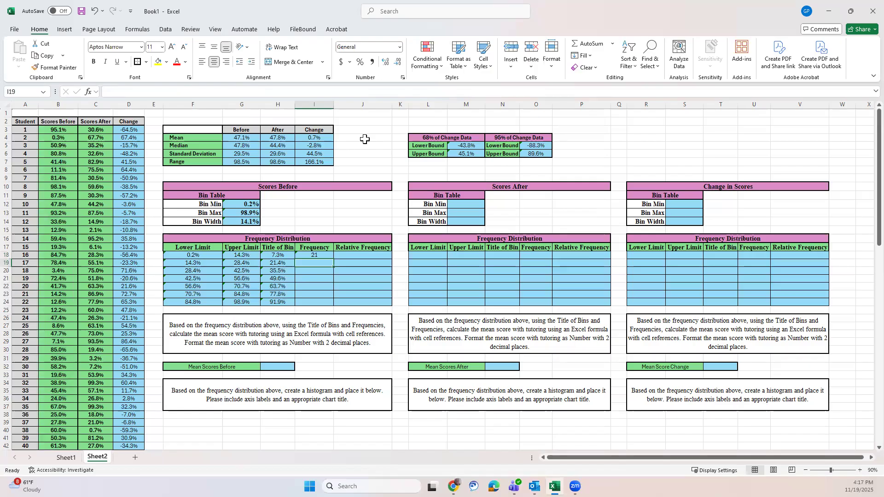
Step: Make the first criteria range in I18's COUNTIFS formula absolute as $B$3:$B$102
{"action": "left_click", "coordinate": [318, 256]}
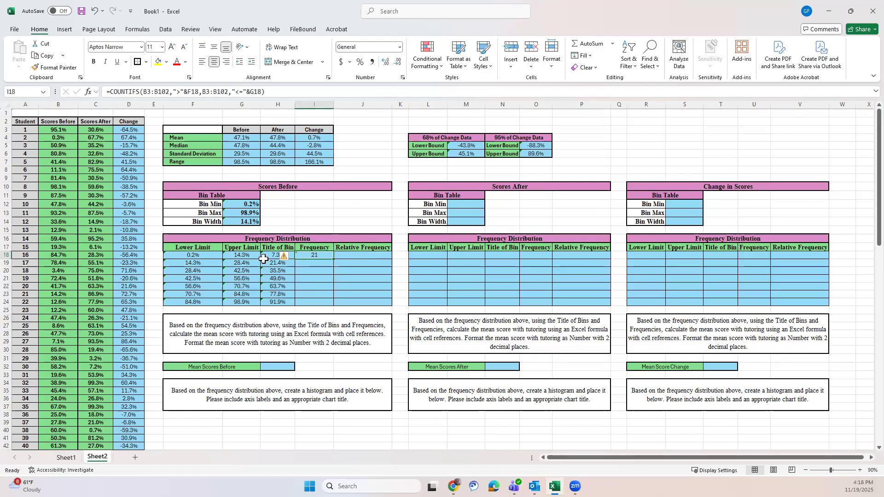
{"action": "left_click", "coordinate": [143, 91]}
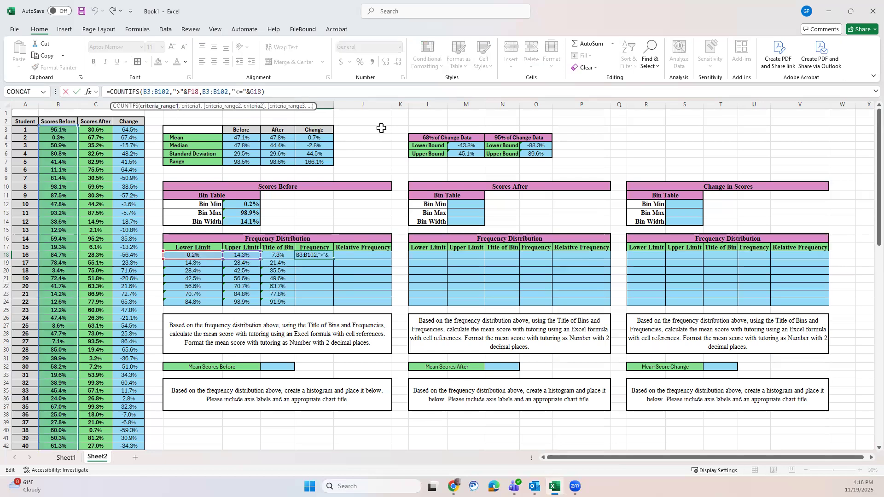
{"action": "type", "text": "$"}
{"action": "key", "text": "Left"}
{"action": "type", "text": "$B"}
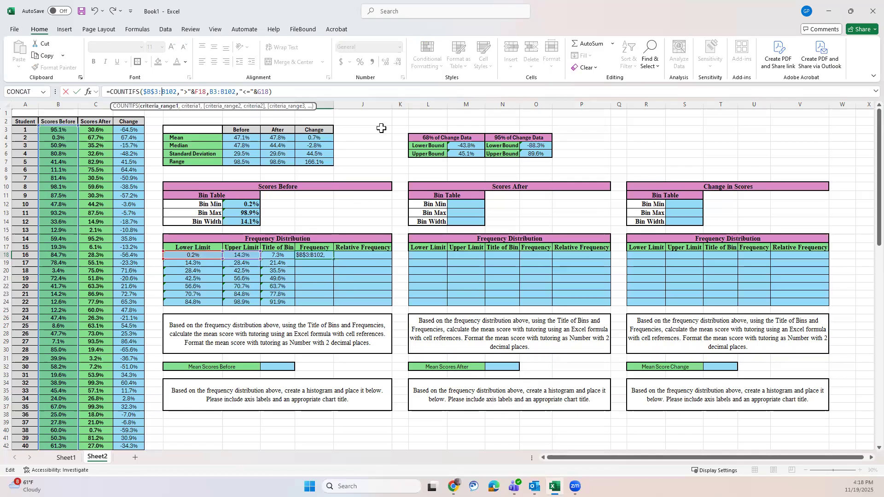
{"action": "type", "text": "$"}
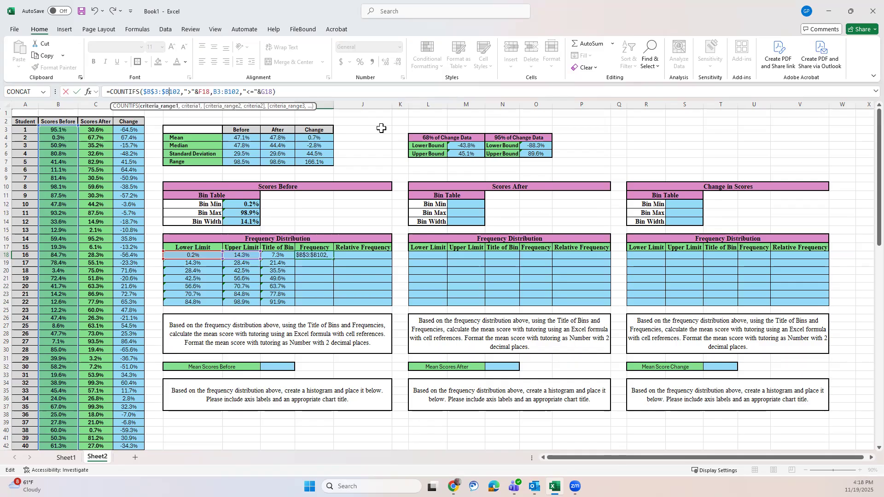
{"action": "key", "text": "Right"}
{"action": "type", "text": "$"}
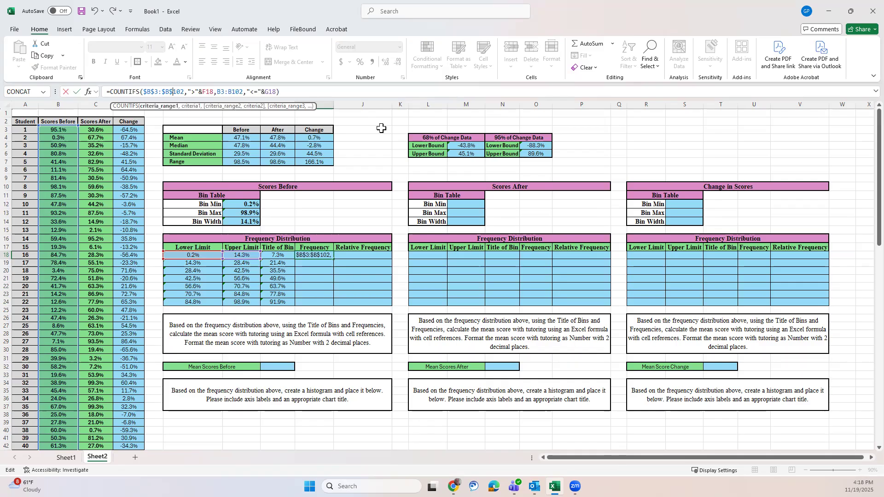
Step: Make the second criteria range in I18's COUNTIFS formula absolute as $B$3:$B$102 and enter the formula
{"action": "key", "text": "Right"}
{"action": "key", "text": "Right"}
{"action": "key", "text": "Right"}
{"action": "key", "text": "Right"}
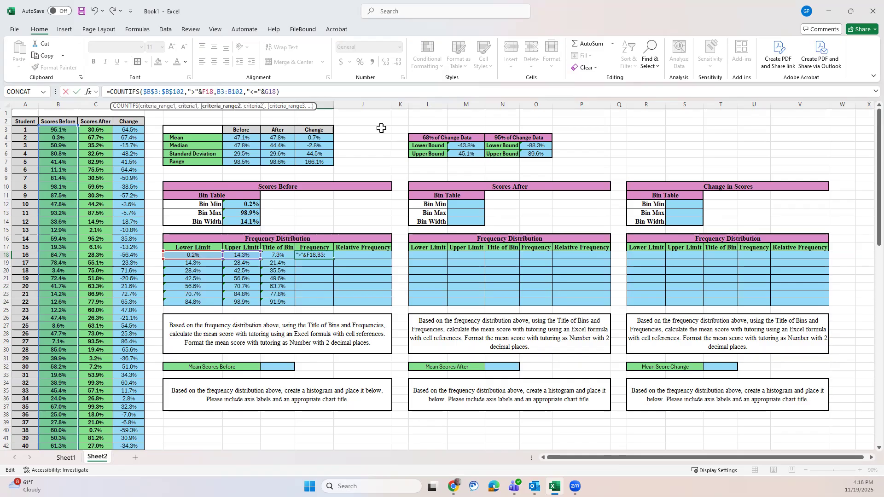
{"action": "type", "text": "$B$"}
{"action": "key", "text": "Right"}
{"action": "type", "text": "$B$"}
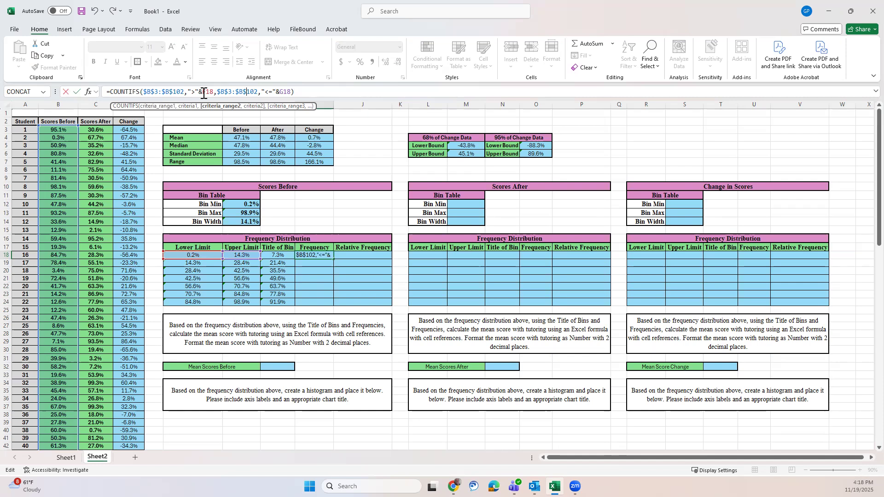
{"action": "left_click", "coordinate": [310, 90]}
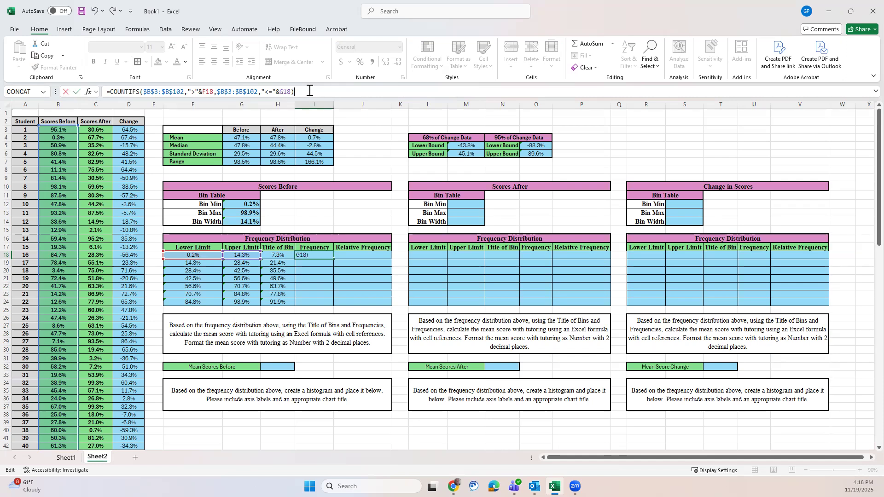
{"action": "key", "text": "Return"}
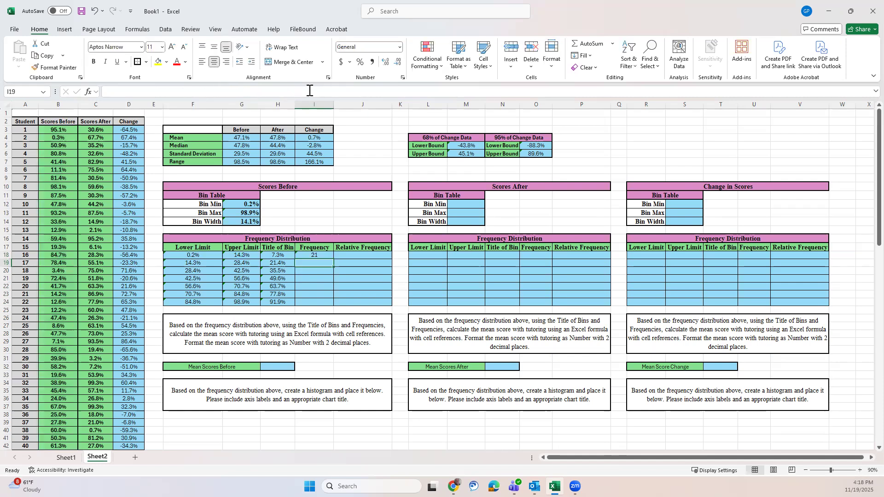
Step: Fill the COUNTIFS formula from I18 down to I24 and total the frequencies in I25 with =SUM(I18:I24)
{"action": "left_click", "coordinate": [318, 255]}
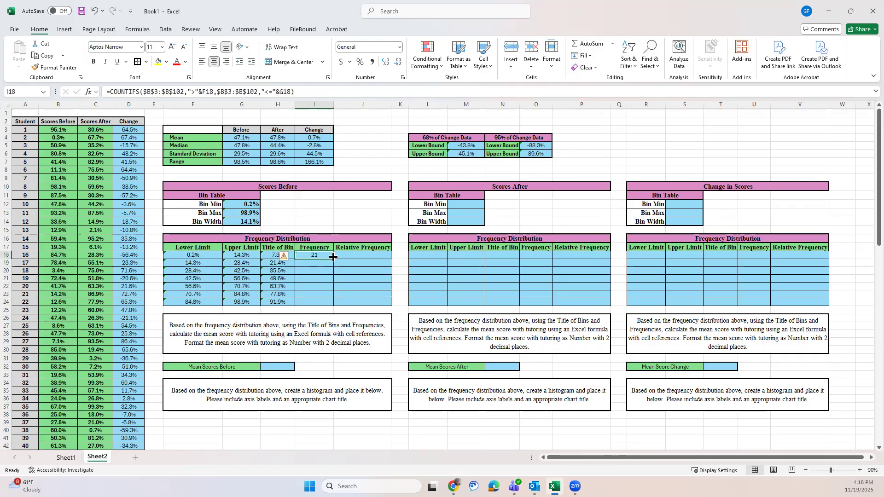
{"action": "left_click_drag", "start_coordinate": [333, 259], "coordinate": [327, 307]}
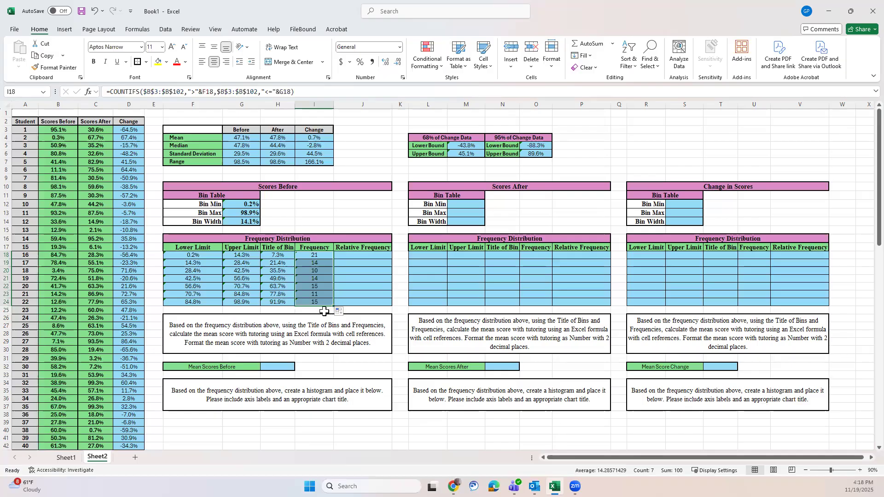
{"action": "left_click", "coordinate": [322, 312]}
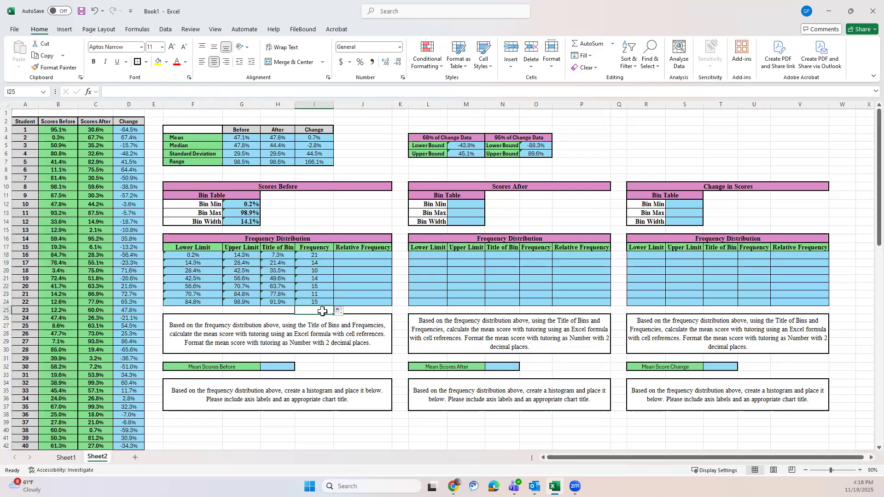
{"action": "type", "text": "="}
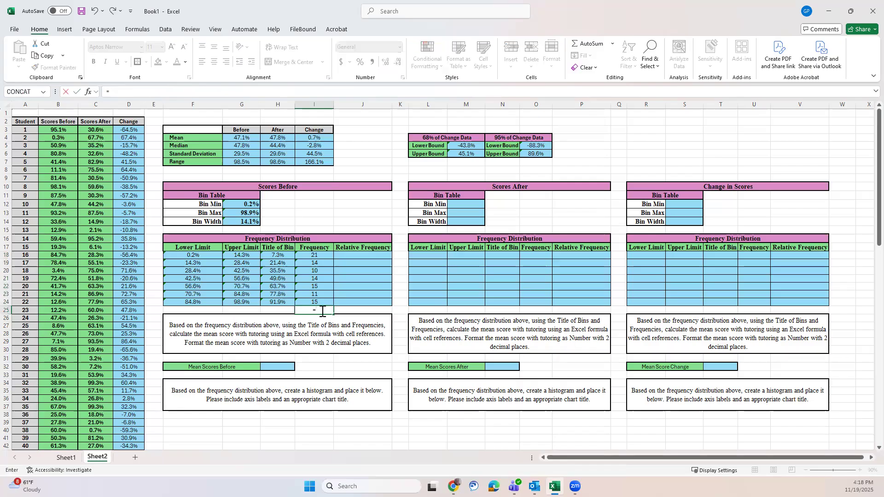
{"action": "type", "text": "sum"}
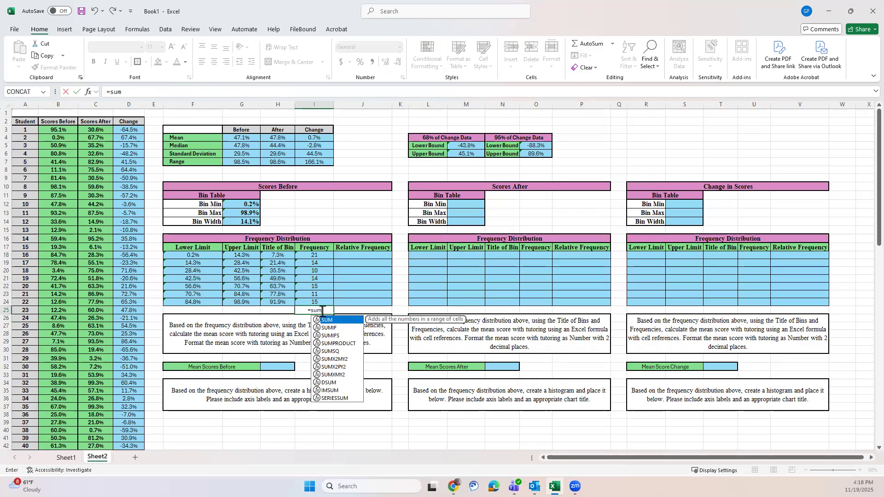
{"action": "type", "text": "("}
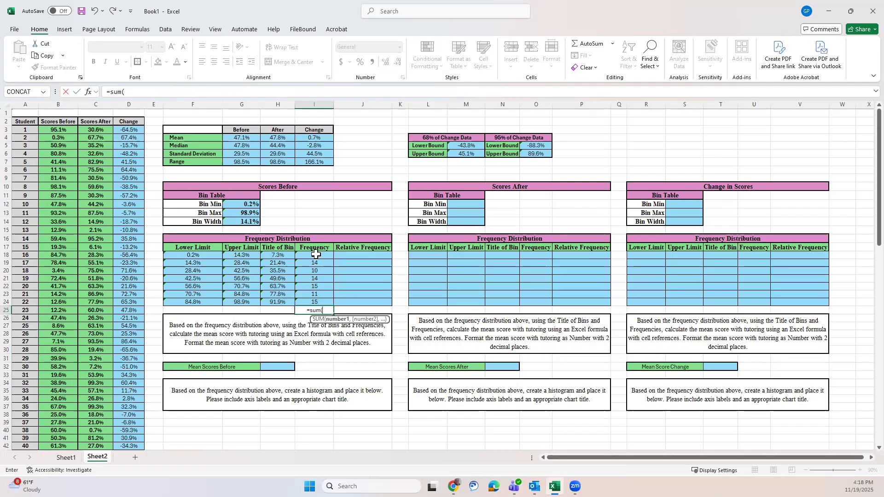
{"action": "left_click_drag", "start_coordinate": [316, 254], "coordinate": [316, 298]}
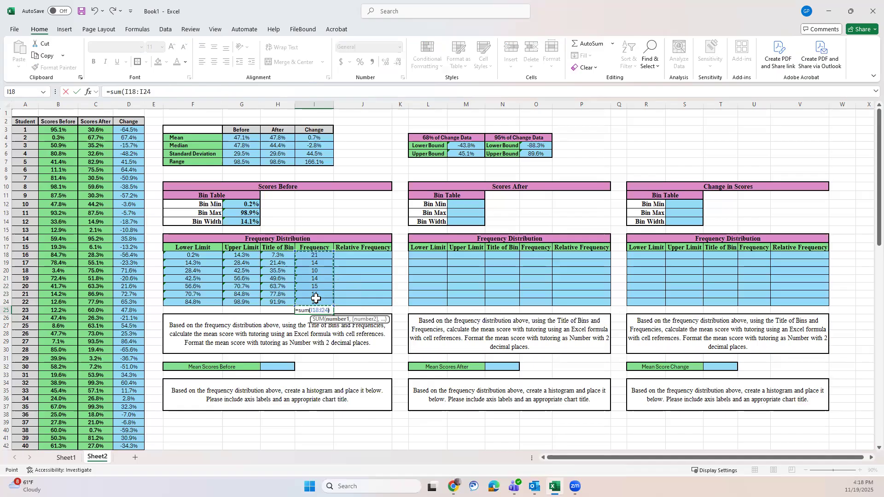
{"action": "type", "text": ")"}
{"action": "key", "text": "Return"}
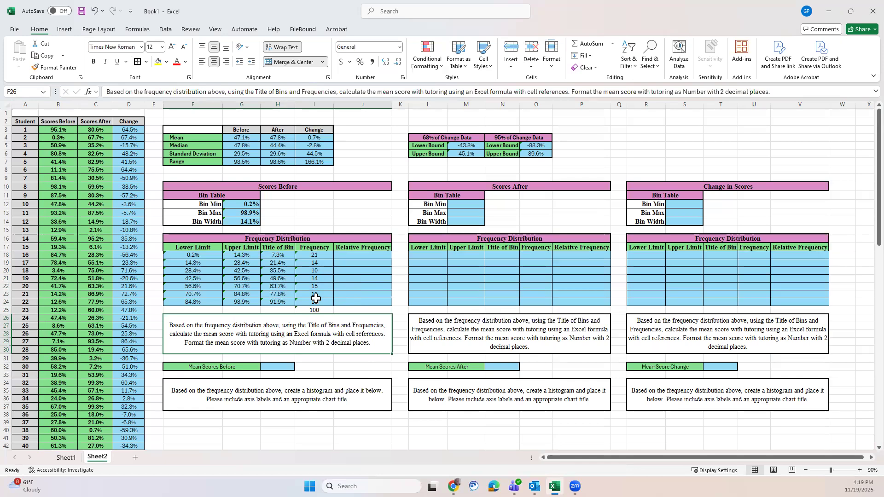
Step: Start the first bin's relative frequency formula in J18 with a reference to the last student number in A102
{"action": "left_click", "coordinate": [364, 255]}
{"action": "type", "text": "="}
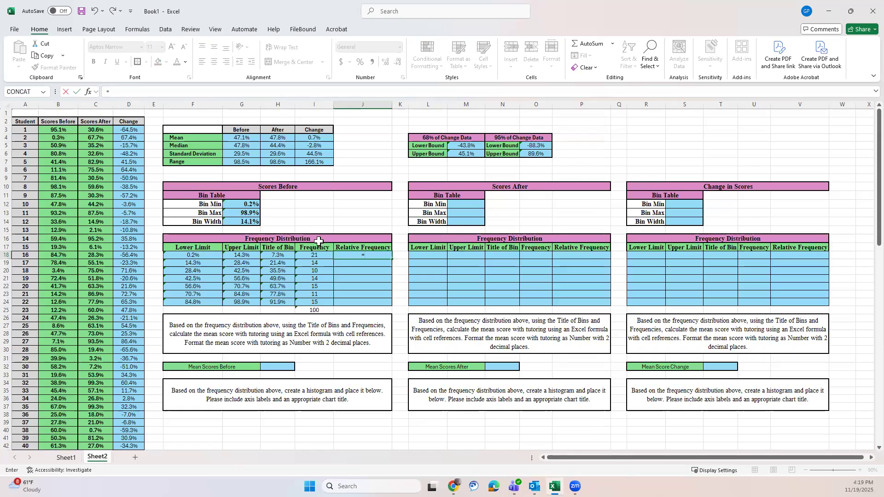
{"action": "scroll", "coordinate": [66, 339], "scroll_direction": "down", "scroll_amount": 12}
{"action": "scroll", "coordinate": [67, 339], "scroll_direction": "down", "scroll_amount": 12}
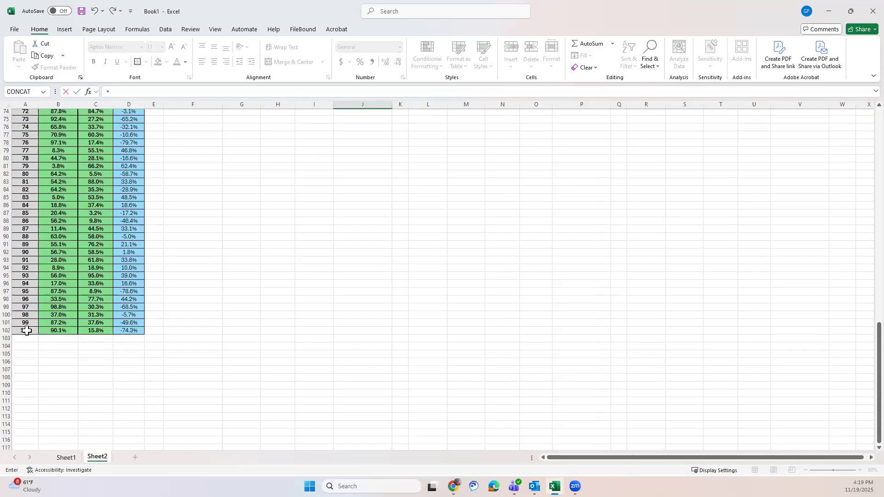
{"action": "left_click", "coordinate": [26, 330]}
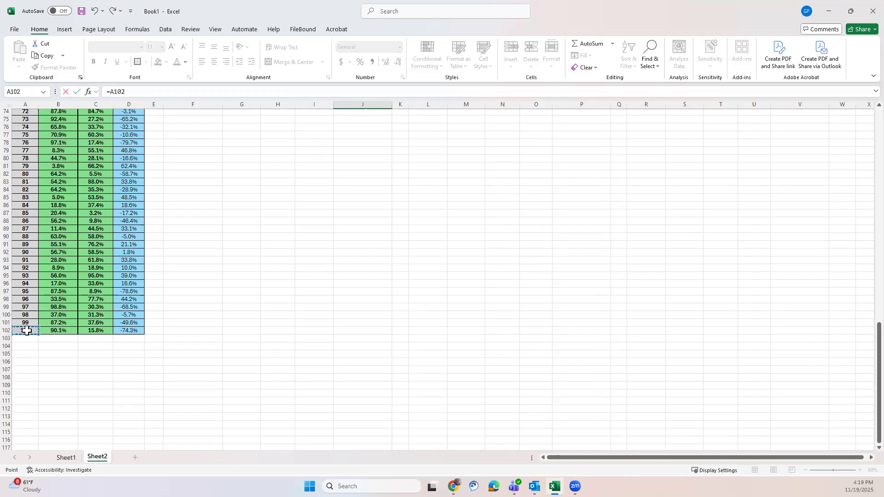
{"action": "type", "text": "/"}
{"action": "scroll", "coordinate": [204, 265], "scroll_direction": "up", "scroll_amount": 13}
{"action": "scroll", "coordinate": [205, 265], "scroll_direction": "up", "scroll_amount": 11}
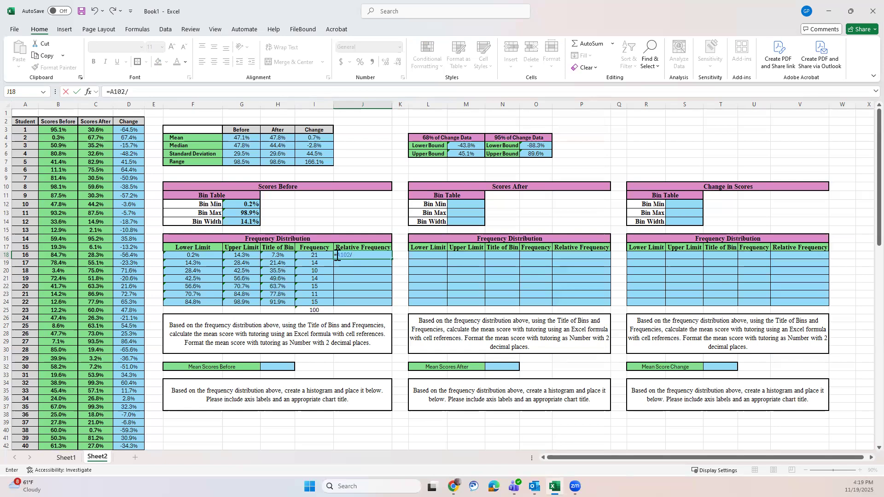
Step: Rearrange the formula in J18 to divide the first bin's frequency by the last student number, as =I18/A102
{"action": "left_click", "coordinate": [311, 255]}
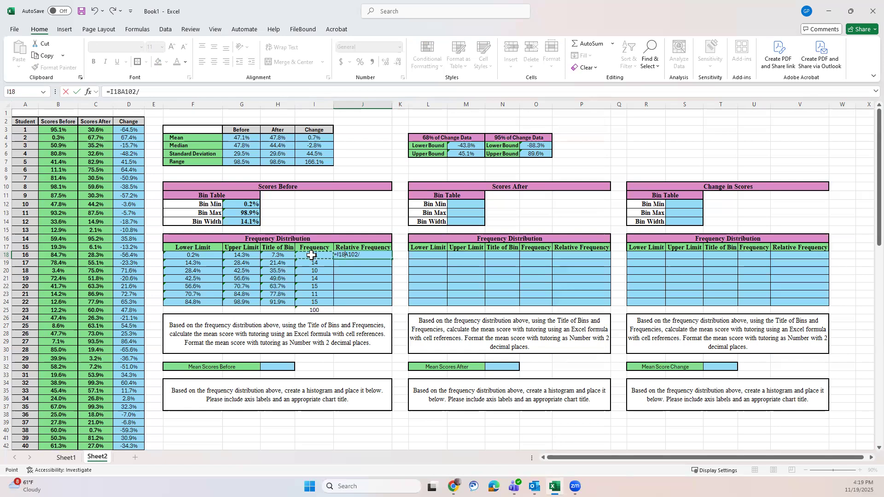
{"action": "type", "text": "/"}
{"action": "key", "text": "Right"}
{"action": "key", "text": "Right"}
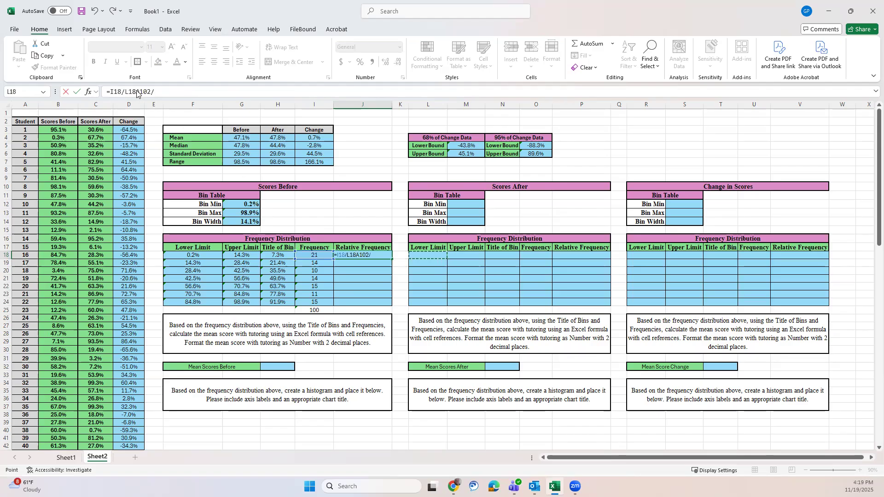
{"action": "left_click_drag", "start_coordinate": [134, 92], "coordinate": [125, 92]}
{"action": "key", "text": "BackSpace"}
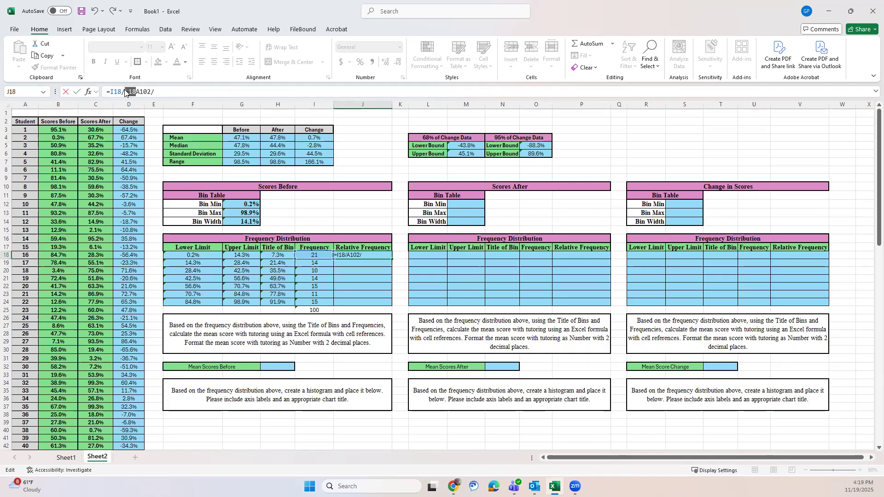
{"action": "left_click_drag", "start_coordinate": [143, 92], "coordinate": [139, 93]}
{"action": "key", "text": "BackSpace"}
Step: Make the divisor in J18's formula absolute as $A$102 and enter the formula
{"action": "left_click", "coordinate": [125, 92]}
{"action": "type", "text": "$"}
{"action": "key", "text": "Right"}
{"action": "type", "text": "$"}
{"action": "key", "text": "Return"}
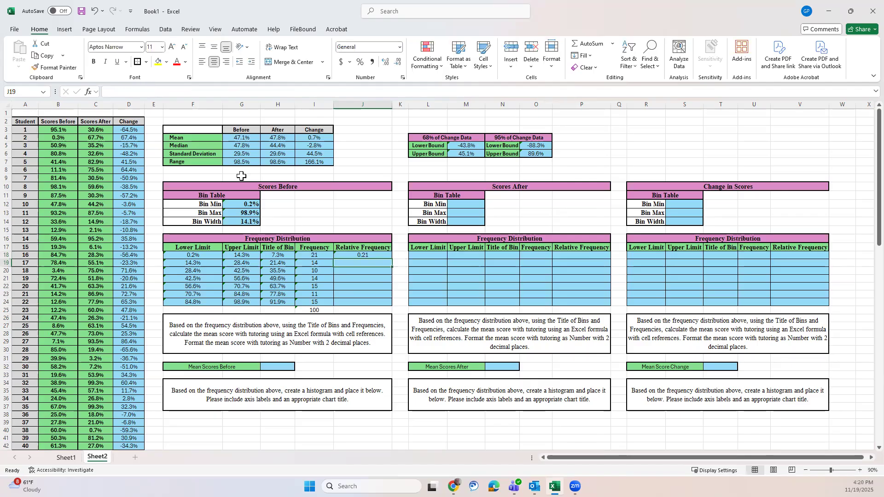
Step: Format the relative frequency in J18 as Percentage
{"action": "left_click", "coordinate": [365, 255]}
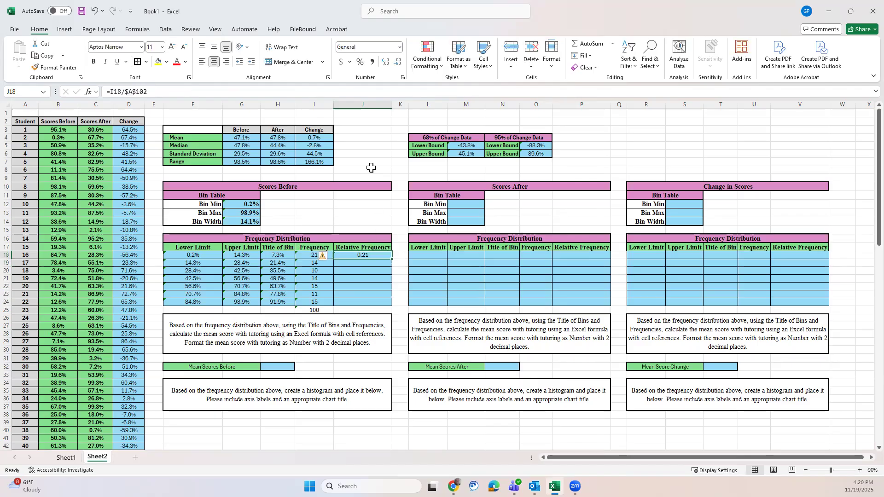
{"action": "left_click", "coordinate": [399, 48]}
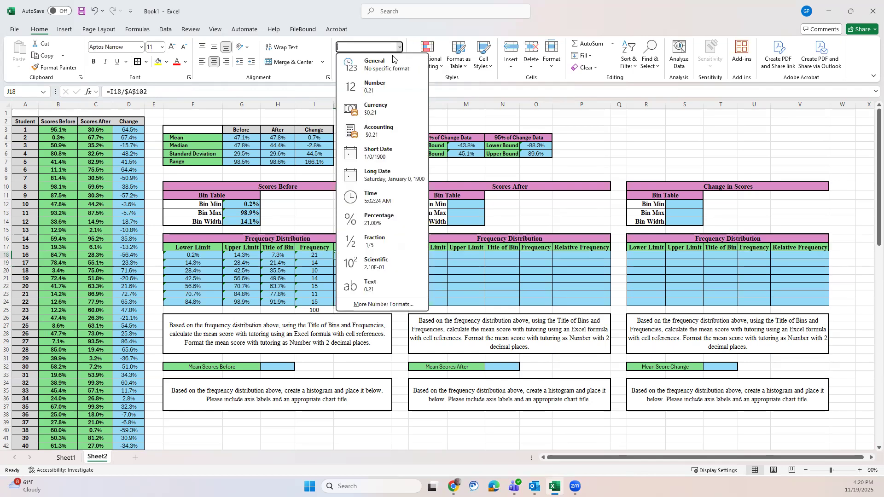
{"action": "left_click", "coordinate": [377, 219]}
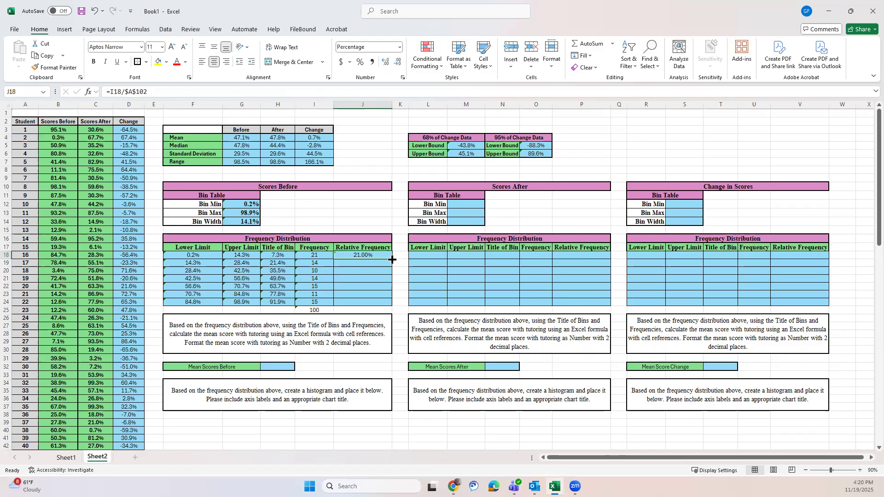
Step: Fill the Scores Before relative frequency formula from J18 down through J24
{"action": "left_click_drag", "start_coordinate": [391, 259], "coordinate": [384, 303]}
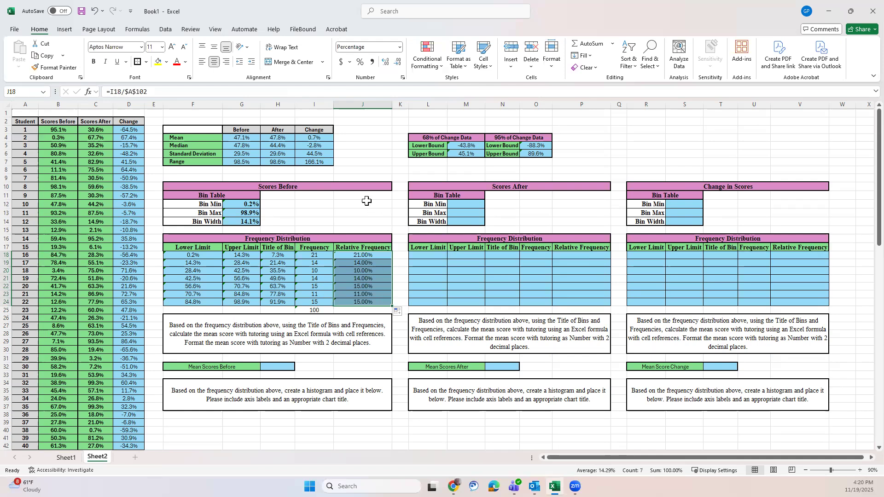
Step: Copy the before and after scores of students 95 to 98 and paste them below the last student, starting in B103
{"action": "scroll", "coordinate": [365, 206], "scroll_direction": "down", "scroll_amount": 13}
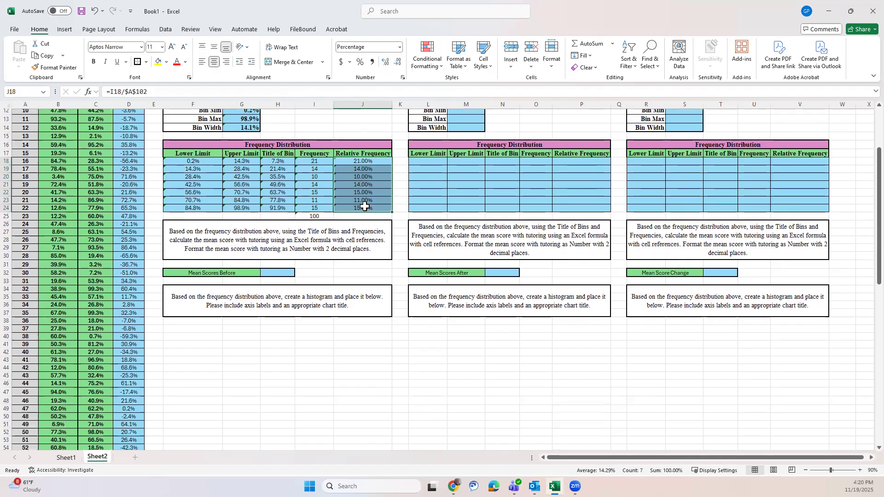
{"action": "scroll", "coordinate": [365, 206], "scroll_direction": "down", "scroll_amount": 13}
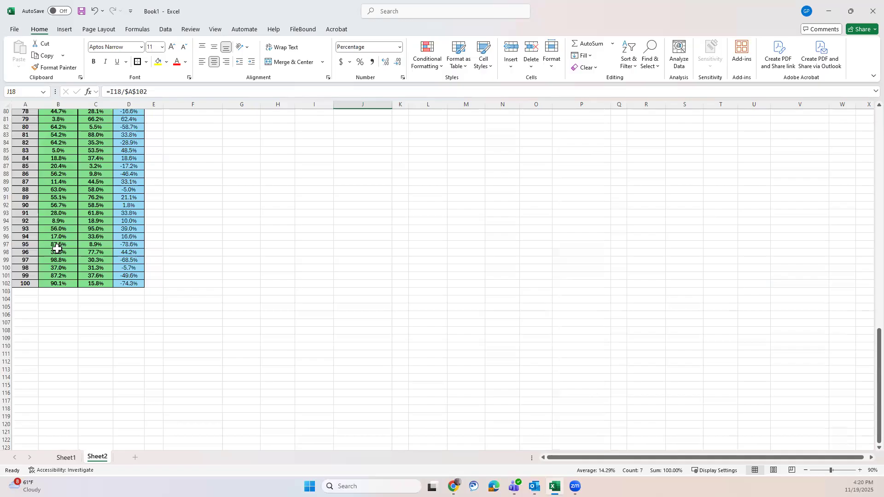
{"action": "left_click_drag", "start_coordinate": [62, 244], "coordinate": [59, 264]}
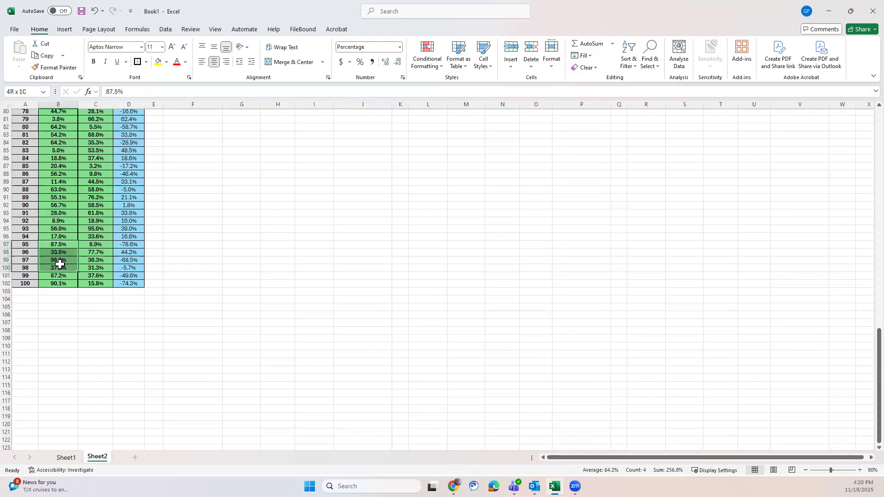
{"action": "left_click_drag", "start_coordinate": [60, 264], "coordinate": [107, 267]}
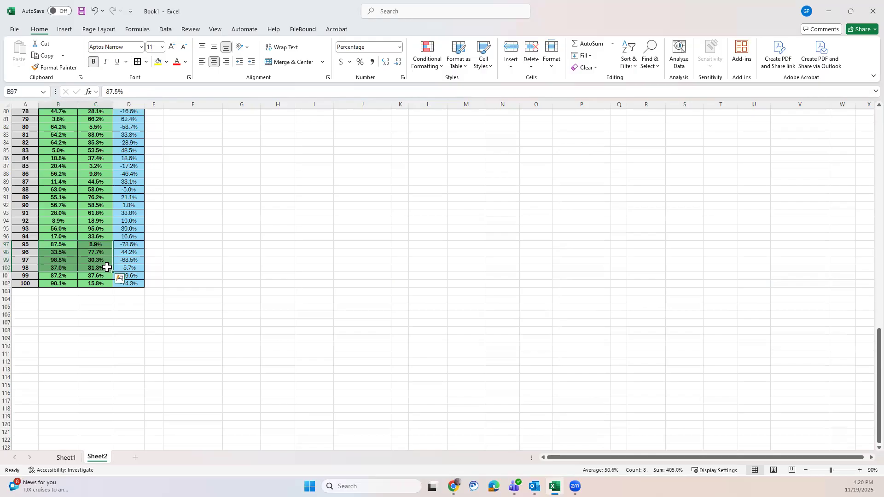
{"action": "key", "text": "ctrl+c"}
{"action": "left_click", "coordinate": [57, 291]}
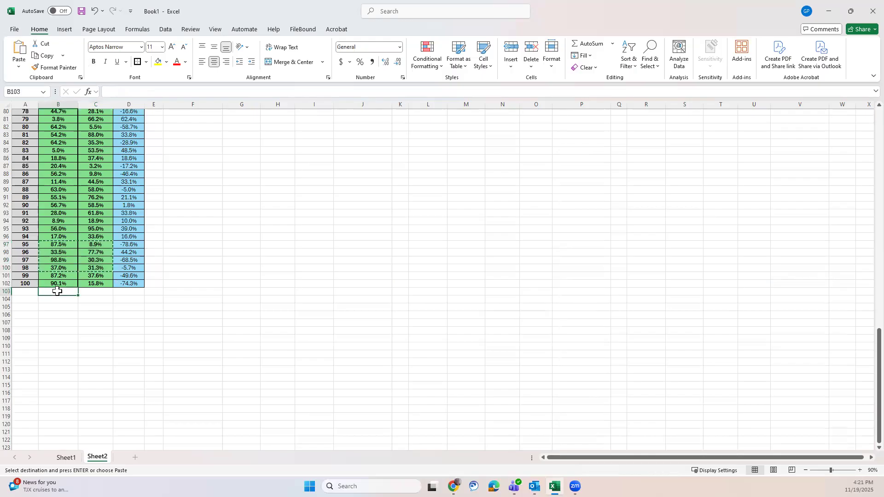
{"action": "key", "text": "ctrl+v"}
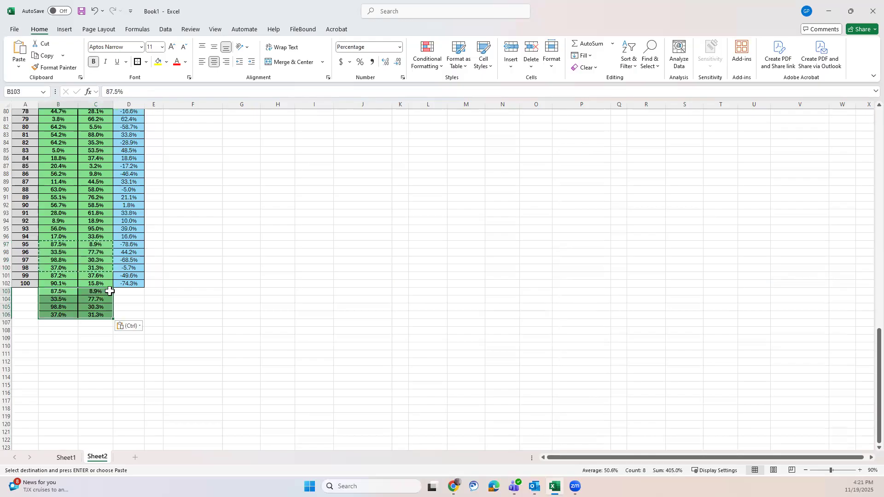
{"action": "left_click", "coordinate": [200, 275]}
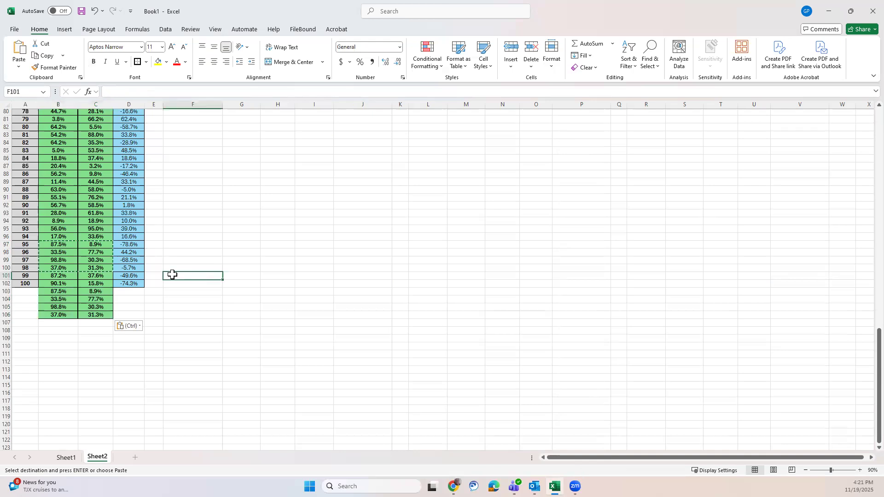
Step: Extend the Change formula in column D and the student numbers in column A down through row 106
{"action": "left_click", "coordinate": [133, 283]}
{"action": "left_click_drag", "start_coordinate": [143, 287], "coordinate": [142, 316]}
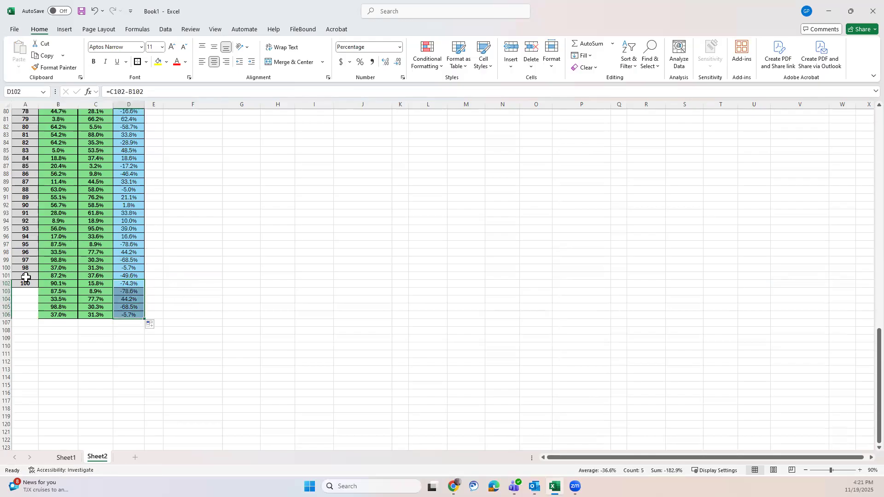
{"action": "left_click", "coordinate": [24, 252]}
{"action": "left_click_drag", "start_coordinate": [26, 280], "coordinate": [32, 316]}
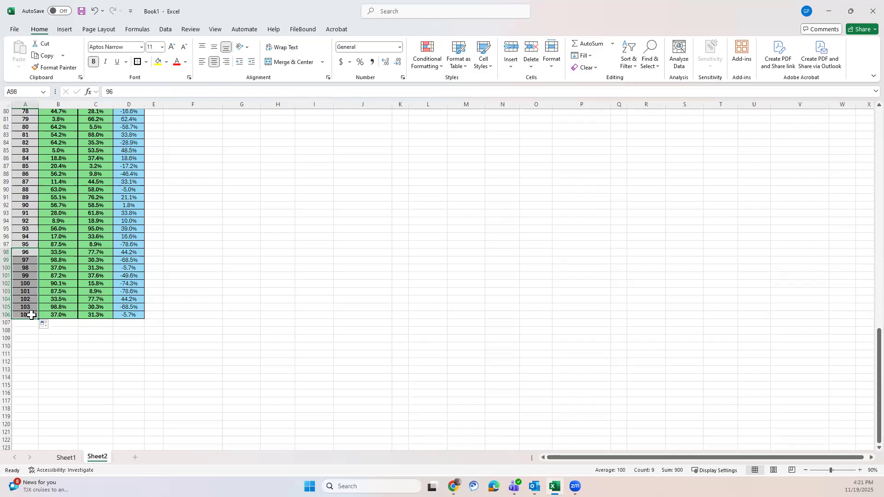
{"action": "left_click", "coordinate": [205, 278]}
Step: Change the divisor in J18's relative frequency formula to $A$106 and fill the formula down through J24
{"action": "scroll", "coordinate": [205, 278], "scroll_direction": "up", "scroll_amount": 15}
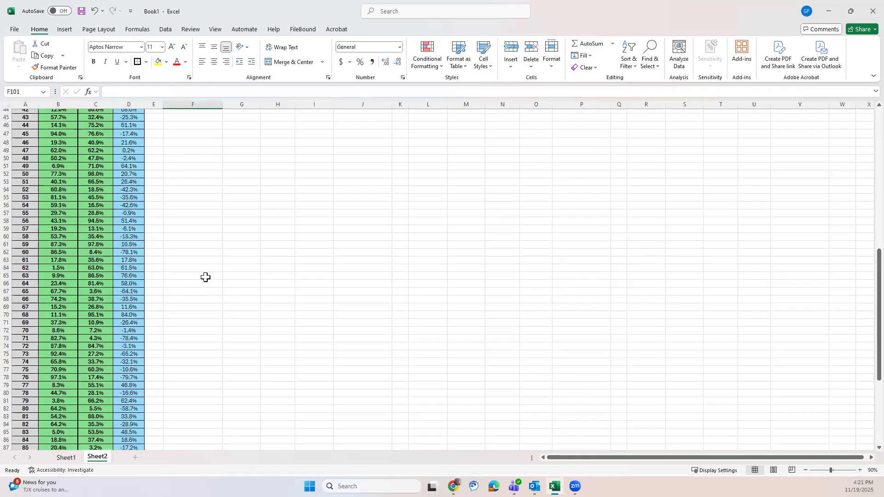
{"action": "scroll", "coordinate": [205, 278], "scroll_direction": "up", "scroll_amount": 9}
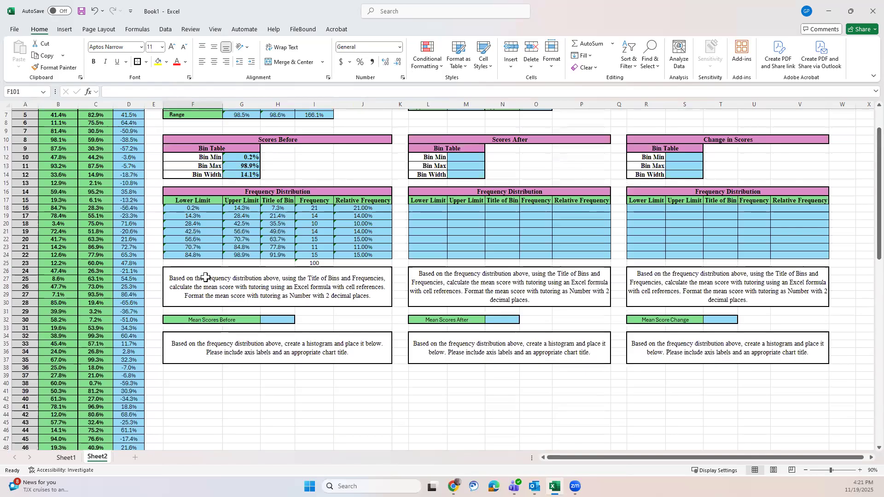
{"action": "left_click", "coordinate": [355, 209]}
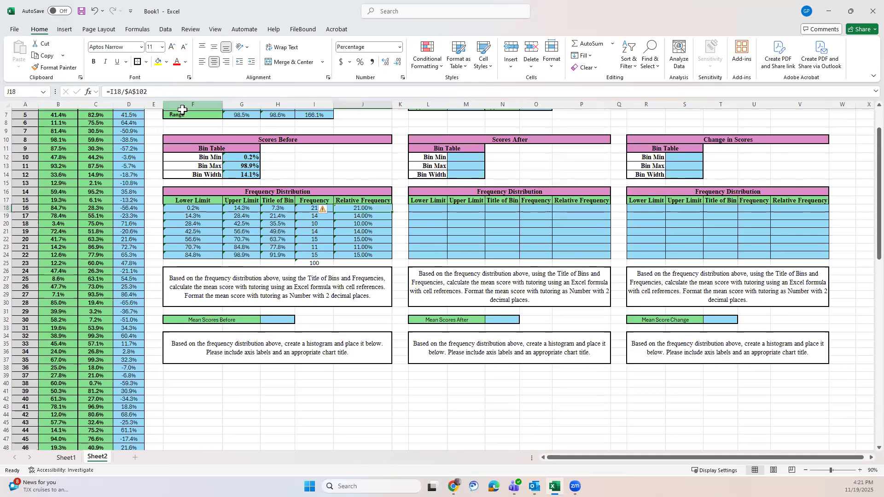
{"action": "left_click", "coordinate": [143, 91]}
{"action": "left_click_drag", "start_coordinate": [144, 91], "coordinate": [146, 92]}
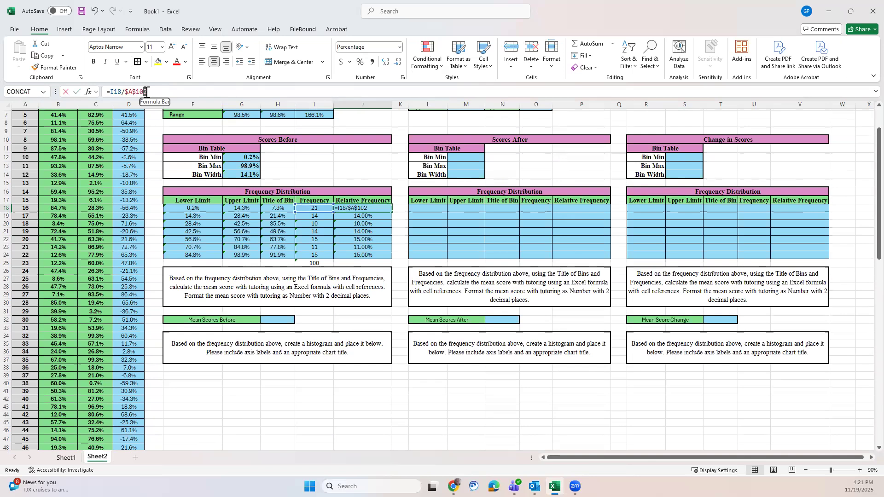
{"action": "type", "text": "6"}
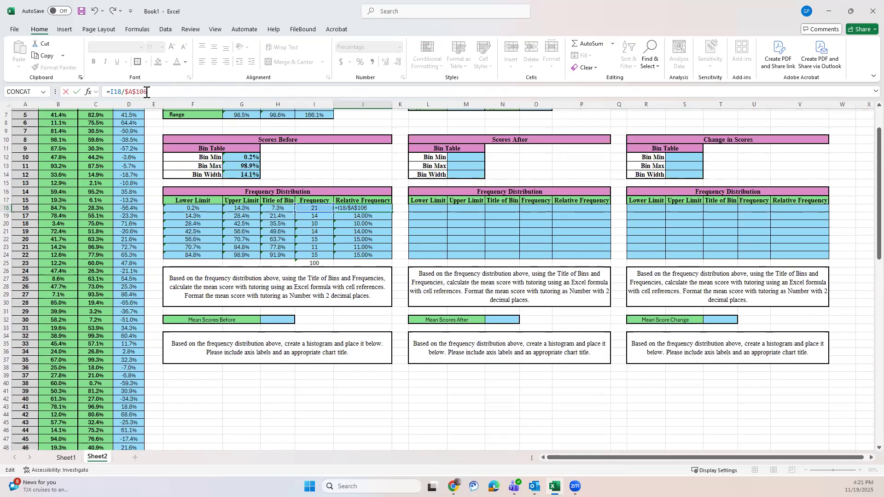
{"action": "key", "text": "Return"}
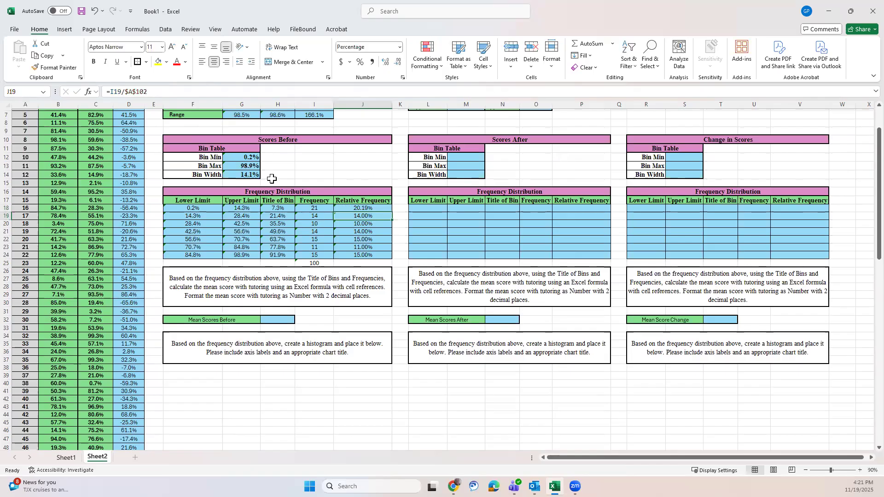
{"action": "left_click", "coordinate": [374, 208]}
{"action": "left_click_drag", "start_coordinate": [392, 212], "coordinate": [390, 257]}
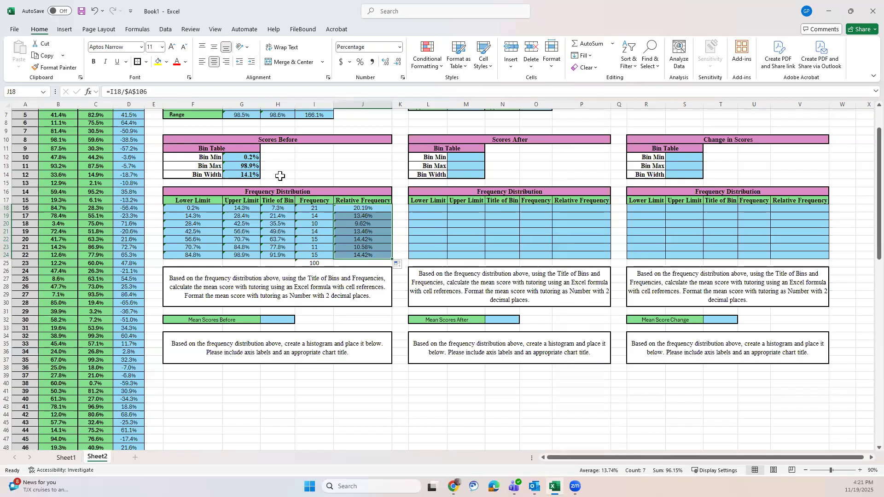
Step: Extend the range in the Scores Before Bin Min formula in G12 to B3:B106
{"action": "scroll", "coordinate": [282, 175], "scroll_direction": "up", "scroll_amount": 2}
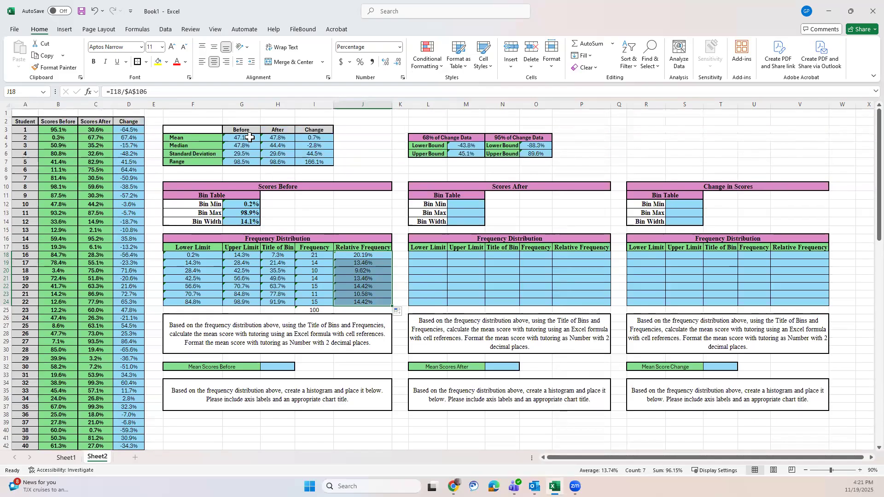
{"action": "left_click", "coordinate": [245, 205]}
{"action": "left_click", "coordinate": [149, 91]}
{"action": "left_click_drag", "start_coordinate": [149, 91], "coordinate": [151, 92]}
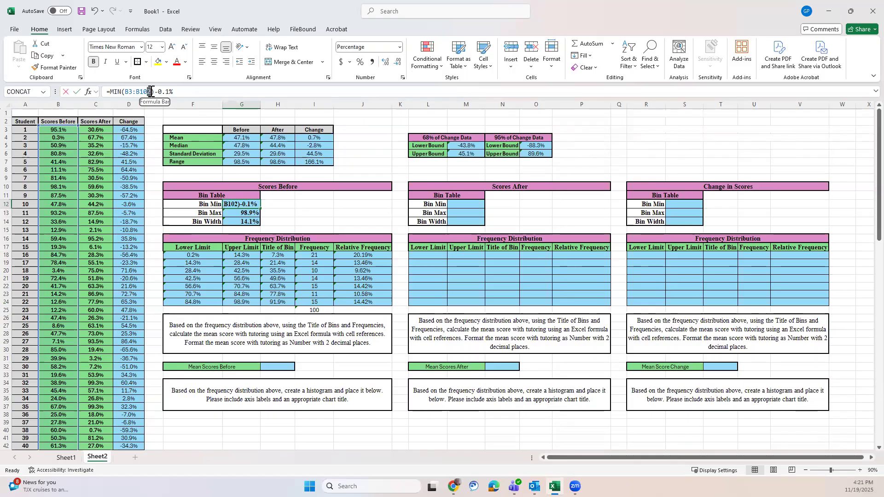
{"action": "type", "text": "6"}
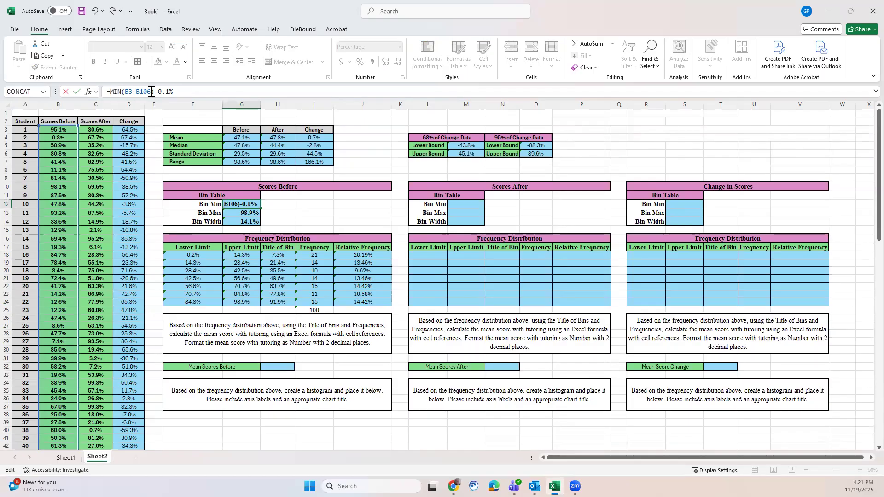
{"action": "key", "text": "Return"}
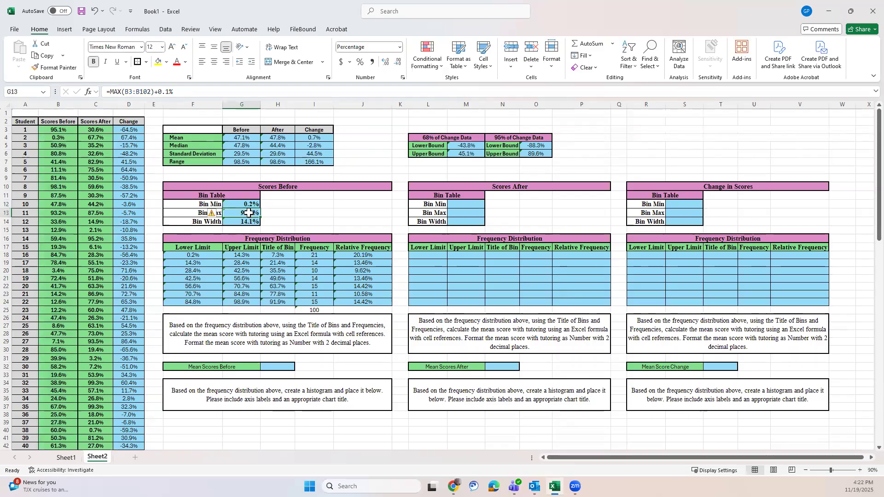
Step: Extend the range in the Scores Before Bin Max formula in G13 to B3:B106
{"action": "left_click_drag", "start_coordinate": [148, 92], "coordinate": [151, 91]}
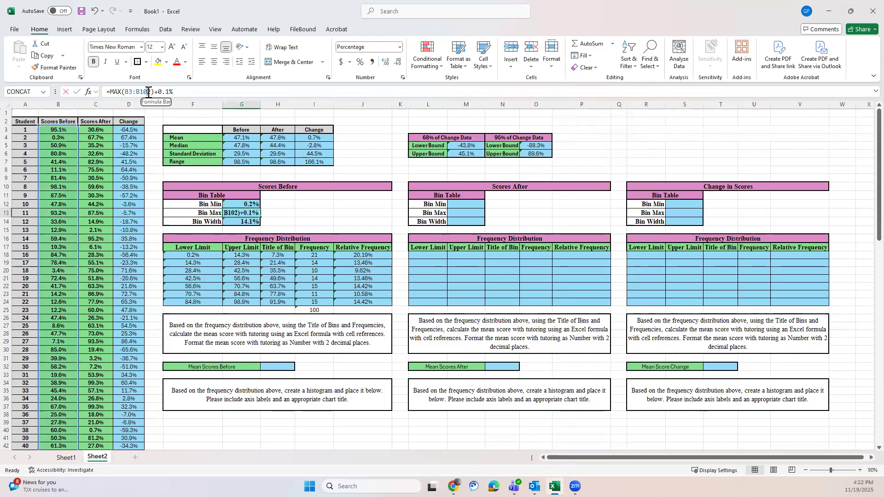
{"action": "type", "text": "6"}
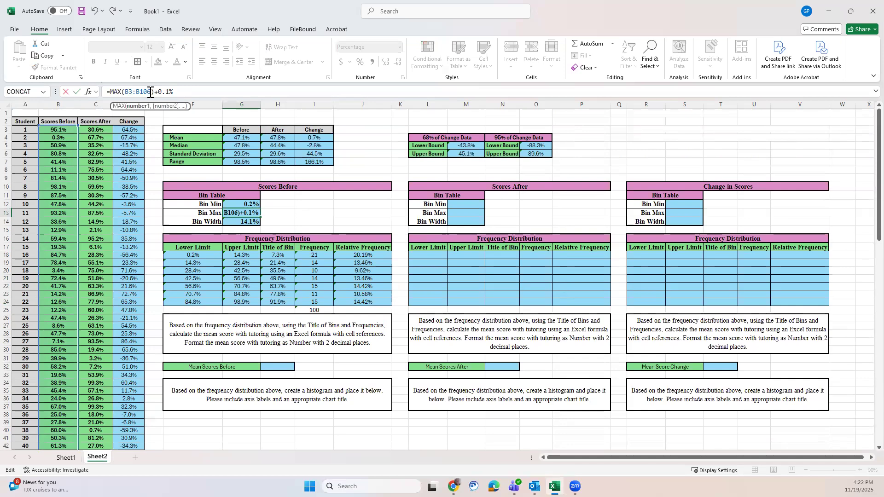
{"action": "key", "text": "Return"}
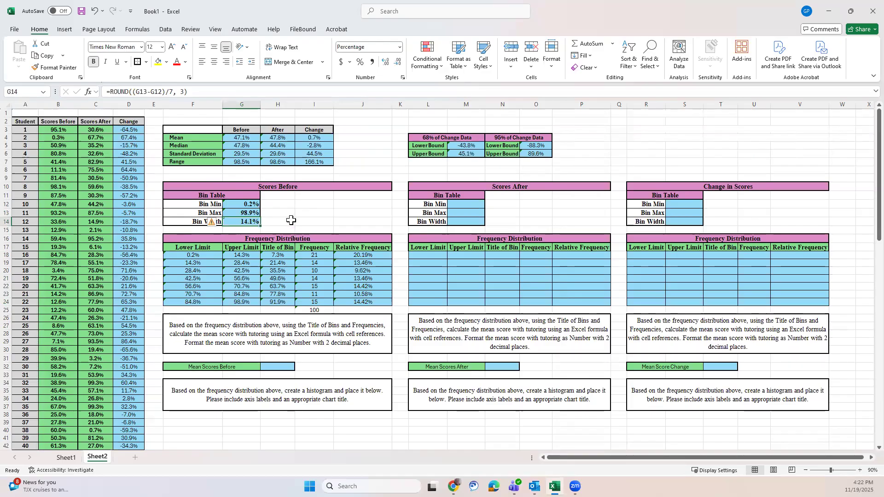
{"action": "left_click", "coordinate": [291, 221]}
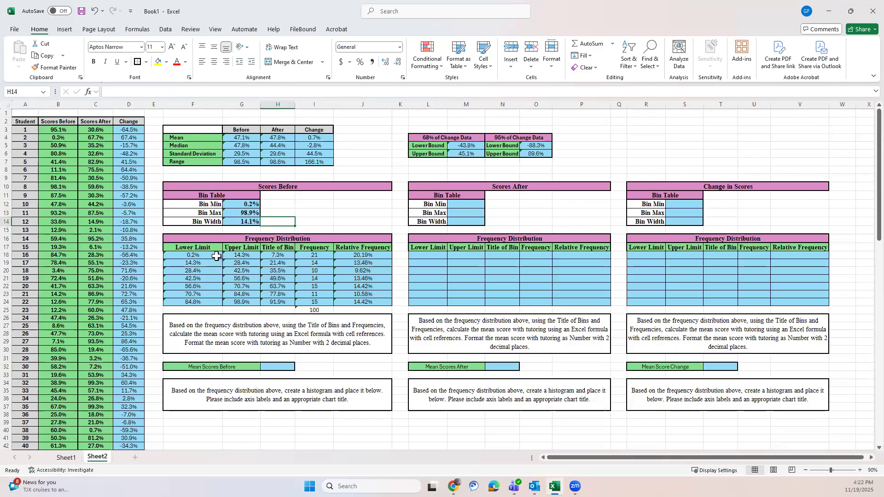
Step: Change both criteria ranges in I18's COUNTIFS formula to $B$3:$B$106 and fill the formula down through I24
{"action": "left_click", "coordinate": [315, 256]}
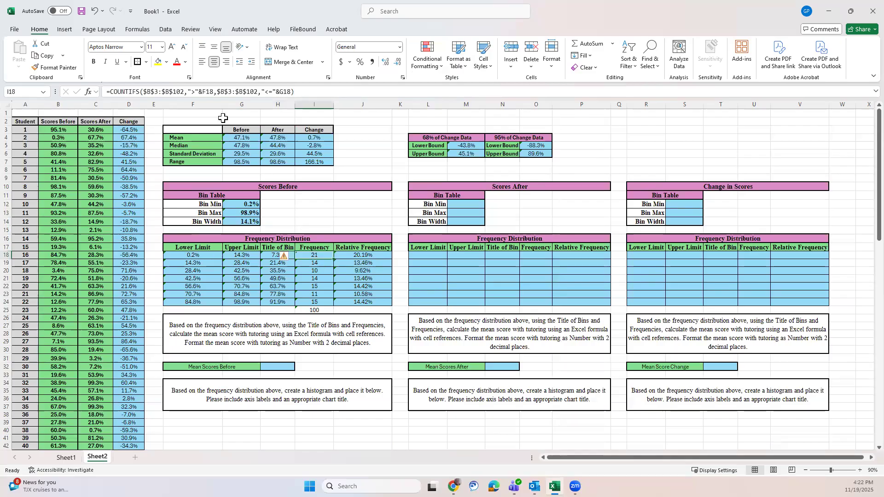
{"action": "left_click_drag", "start_coordinate": [182, 90], "coordinate": [183, 89]}
{"action": "type", "text": "6"}
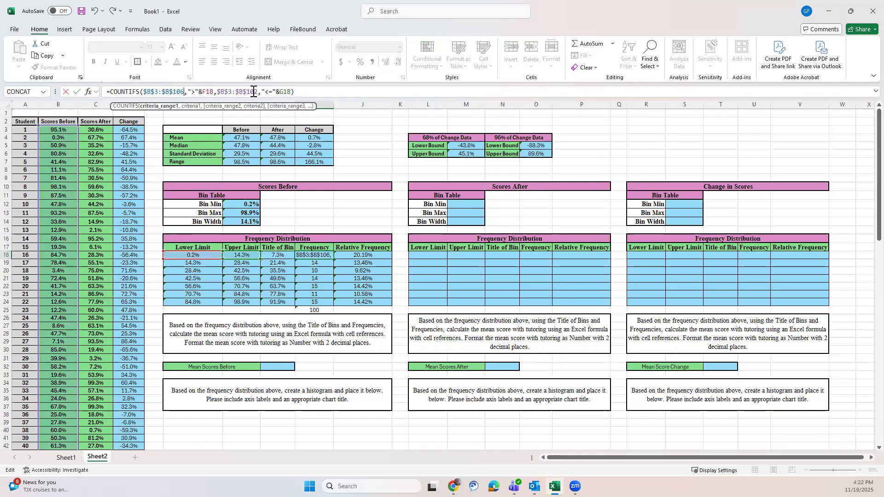
{"action": "left_click_drag", "start_coordinate": [253, 91], "coordinate": [257, 91]}
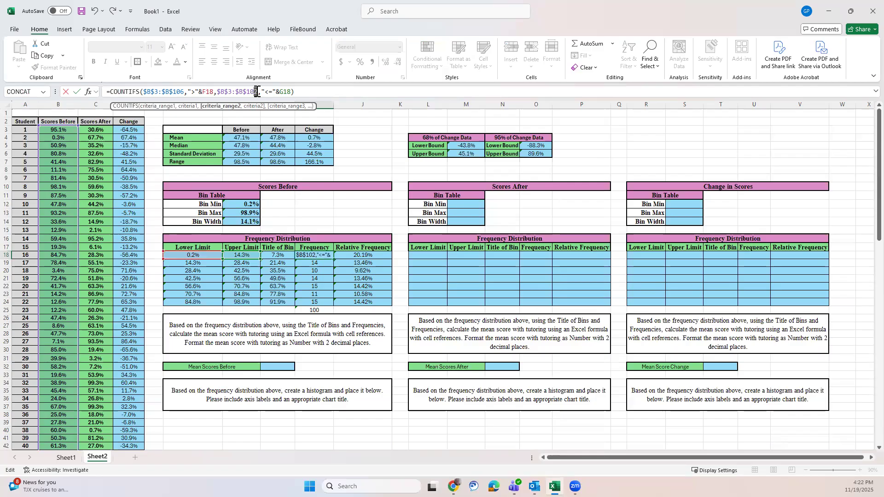
{"action": "type", "text": "6"}
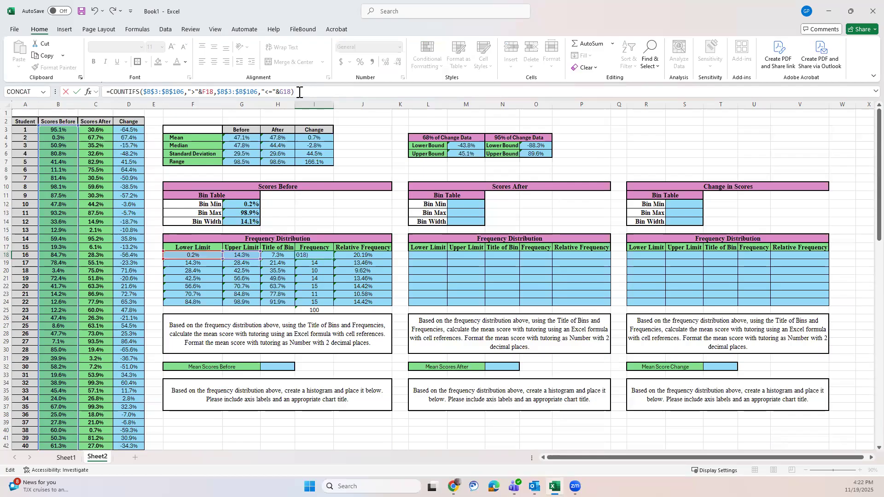
{"action": "key", "text": "Return"}
{"action": "left_click", "coordinate": [317, 254]}
{"action": "left_click_drag", "start_coordinate": [333, 259], "coordinate": [325, 303]}
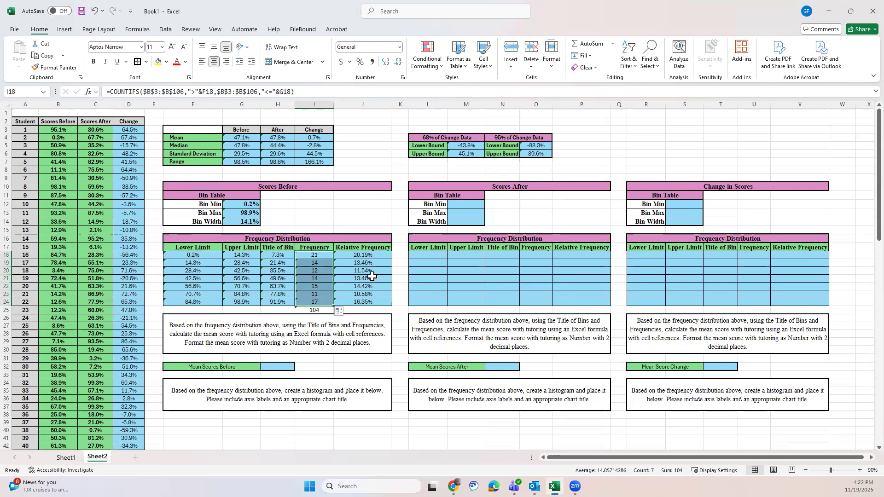
{"action": "left_click", "coordinate": [388, 221]}
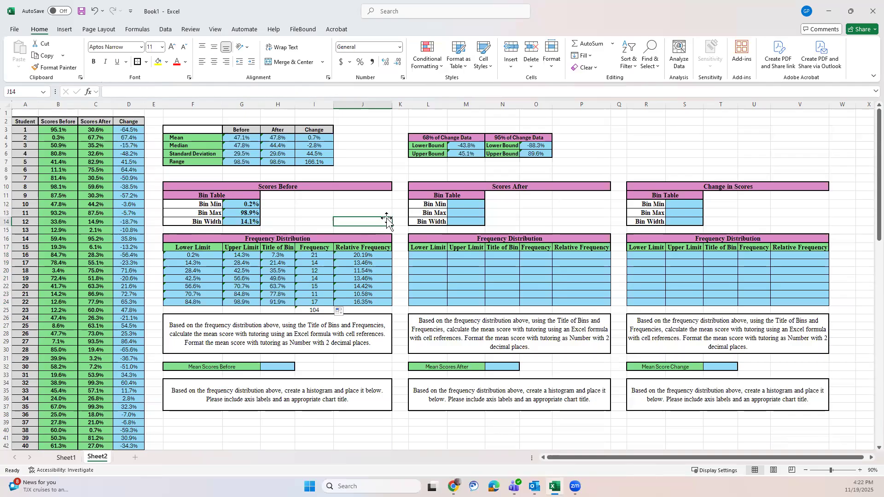
{"action": "scroll", "coordinate": [388, 221], "scroll_direction": "down", "scroll_amount": 1}
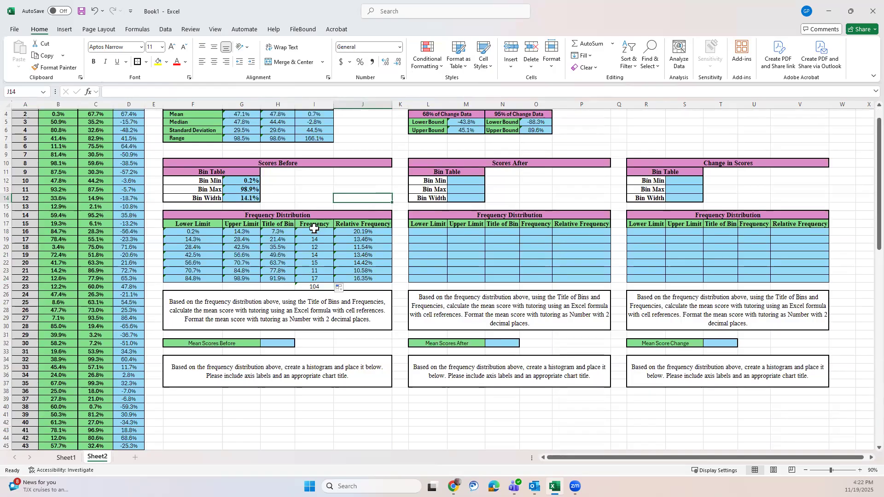
{"action": "left_click", "coordinate": [277, 343]}
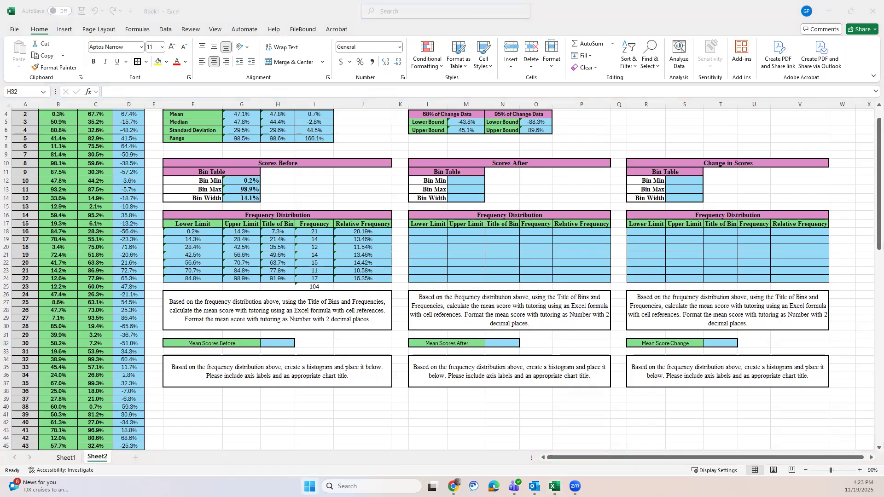
{"action": "left_click", "coordinate": [309, 486]}
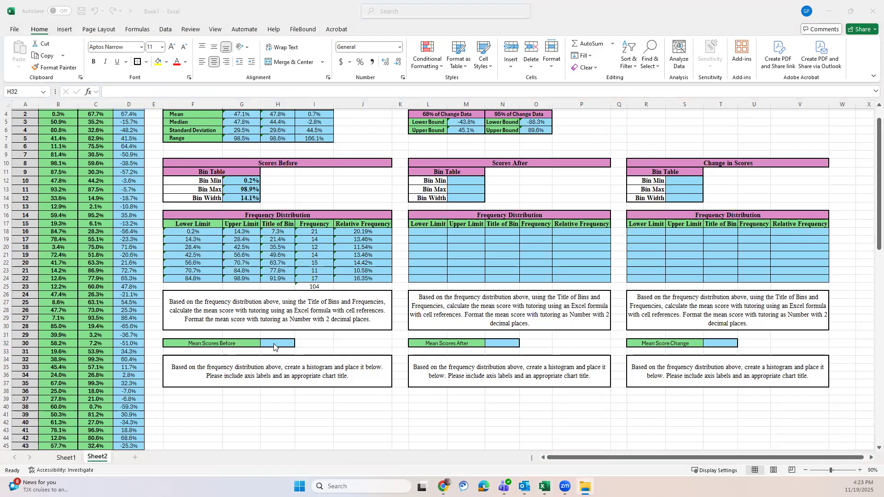
{"action": "left_click", "coordinate": [274, 343]}
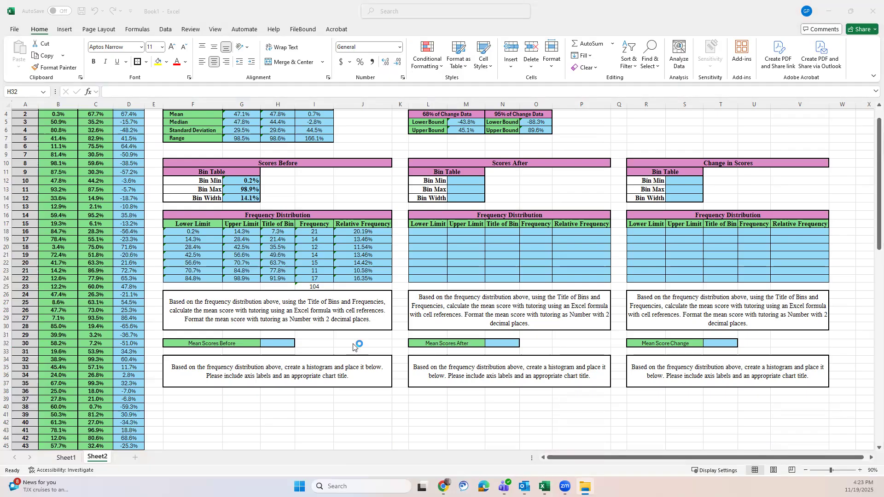
{"action": "left_click", "coordinate": [279, 345]}
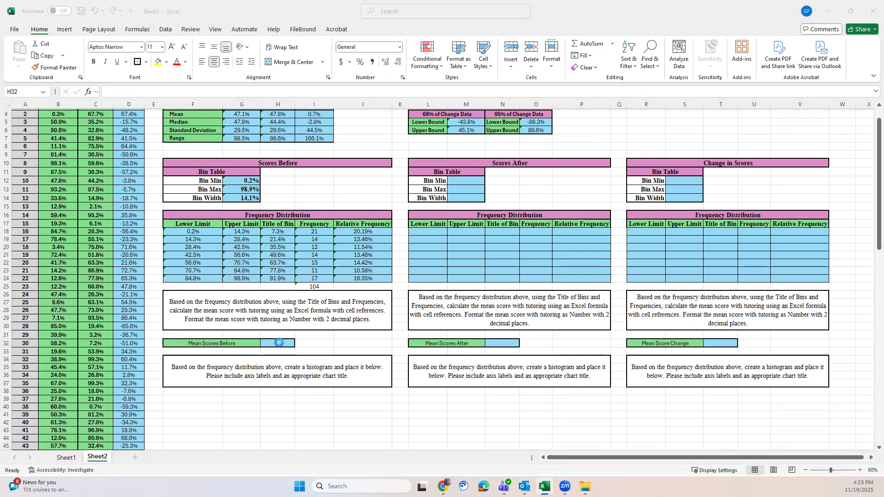
{"action": "type", "text": "="}
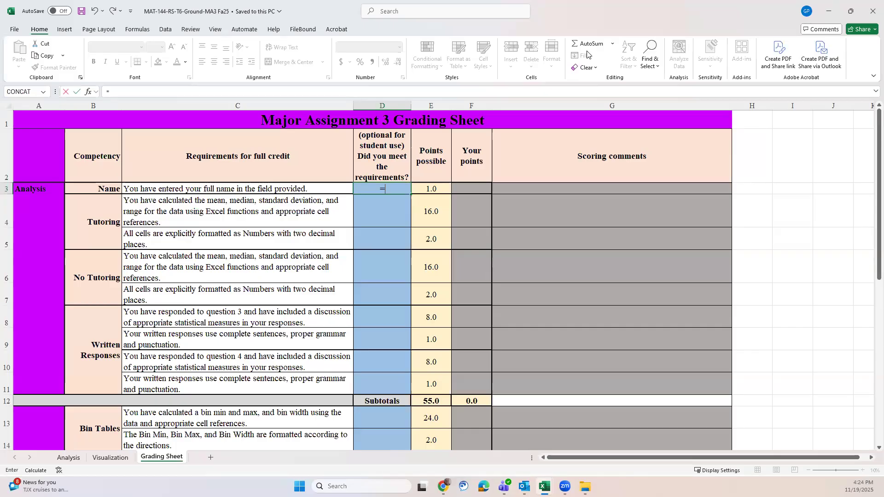
{"action": "left_click", "coordinate": [829, 11]}
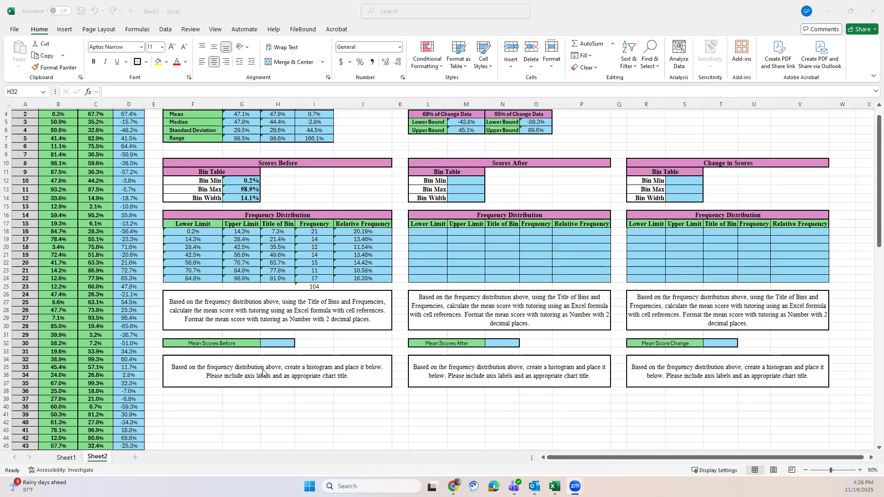
Step: Calculate Mean Scores Before in H32 with =SUMPRODUCT(H18:H24,I18:I24)/A106
{"action": "left_click", "coordinate": [271, 343]}
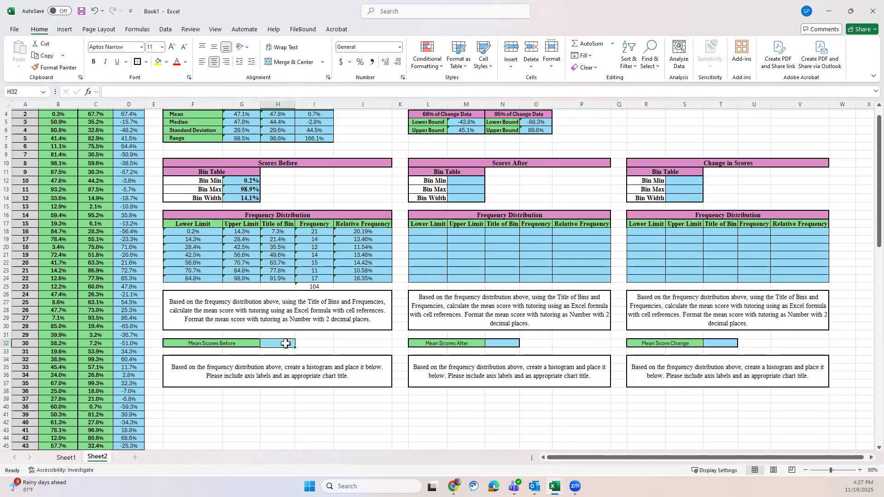
{"action": "type", "text": "="}
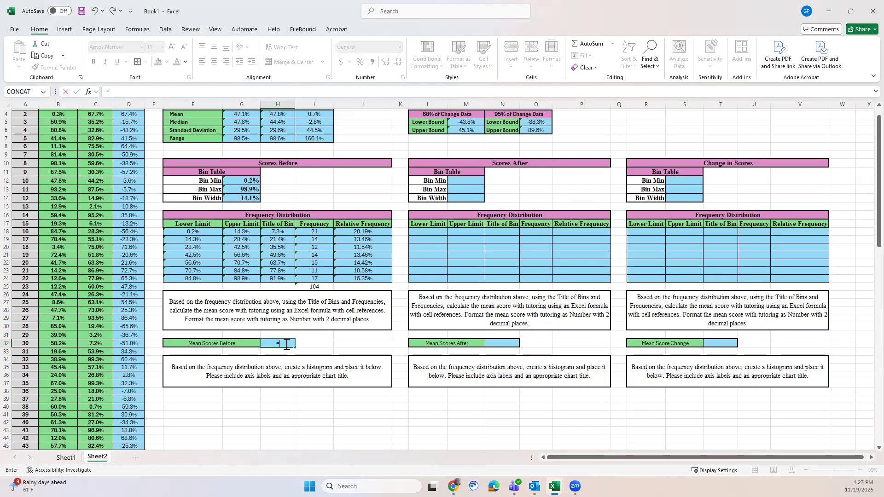
{"action": "type", "text": "s"}
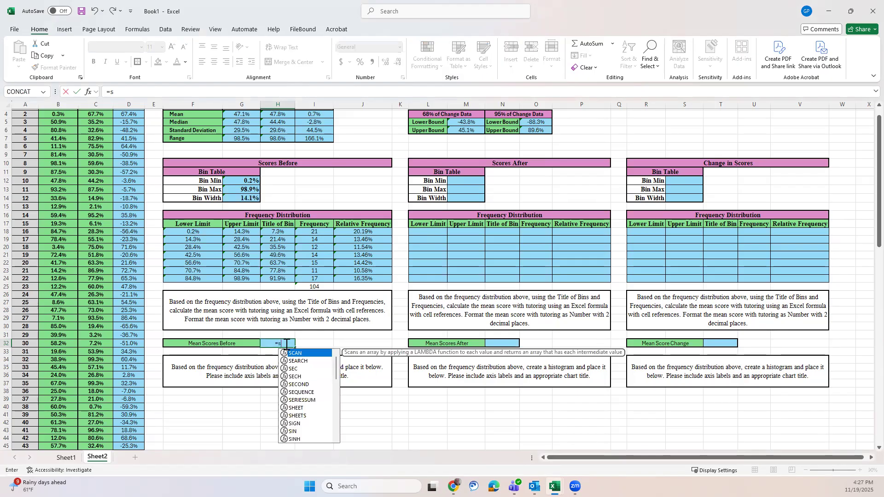
{"action": "type", "text": "umprod"}
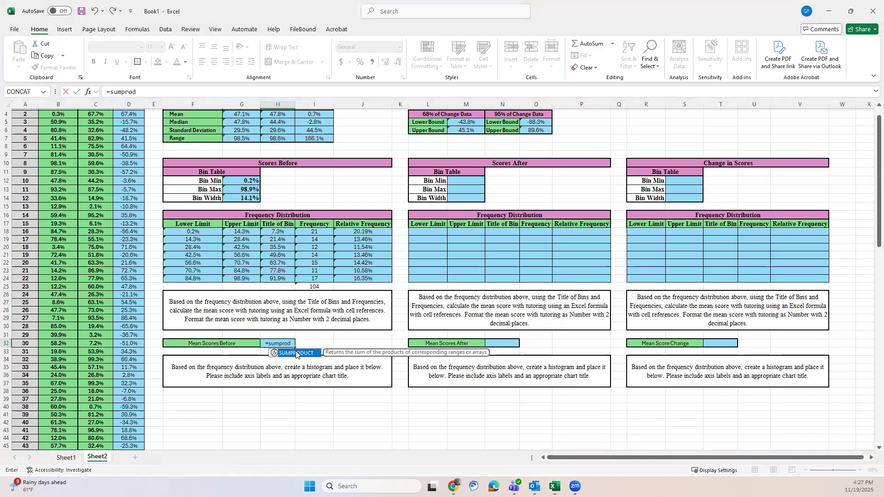
{"action": "double_click", "coordinate": [296, 354]}
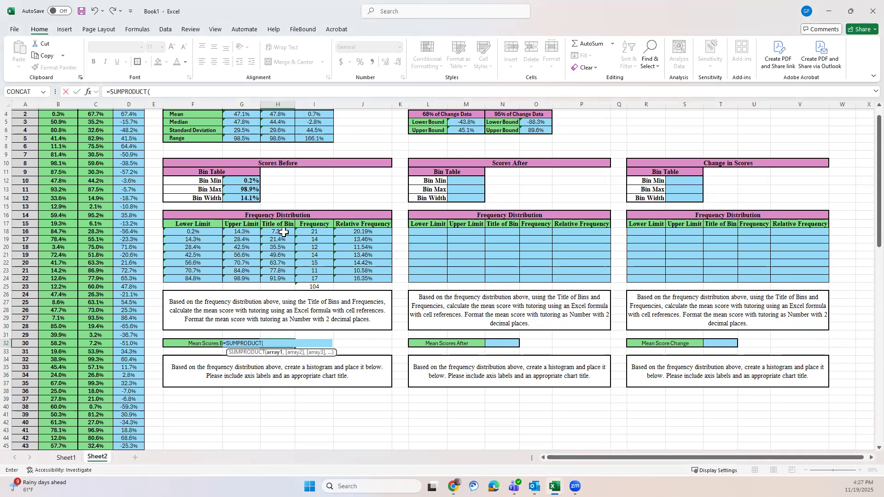
{"action": "left_click_drag", "start_coordinate": [283, 232], "coordinate": [278, 276]}
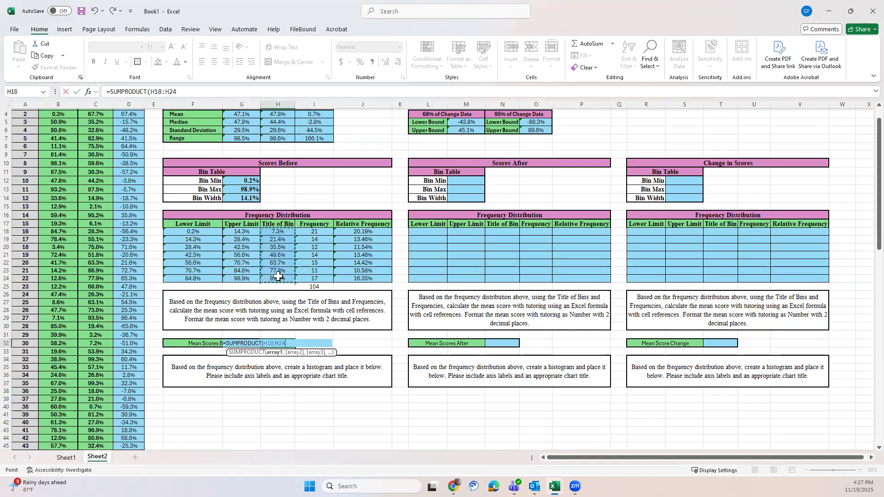
{"action": "type", "text": ","}
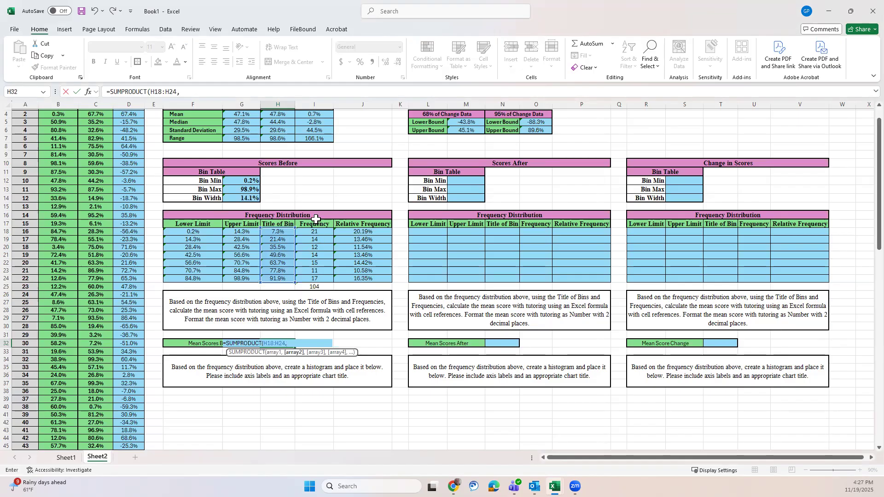
{"action": "left_click_drag", "start_coordinate": [314, 232], "coordinate": [313, 279]}
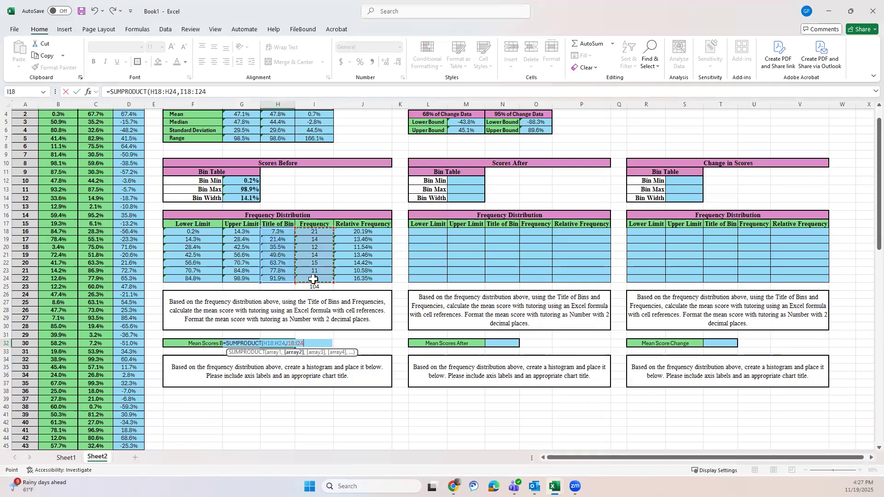
{"action": "type", "text": ")/"}
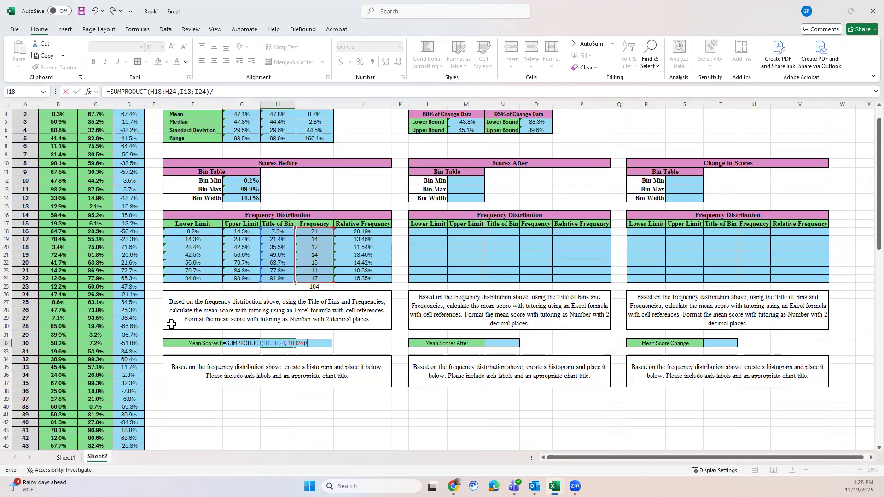
{"action": "type", "text": "a106"}
{"action": "key", "text": "Return"}
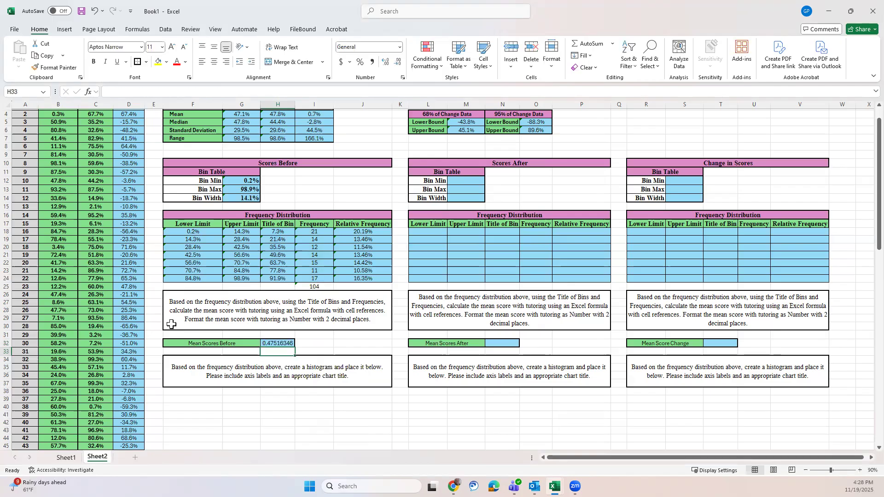
Step: Format the Mean Scores Before result in H32 as Percentage
{"action": "scroll", "coordinate": [147, 402], "scroll_direction": "down", "scroll_amount": 20}
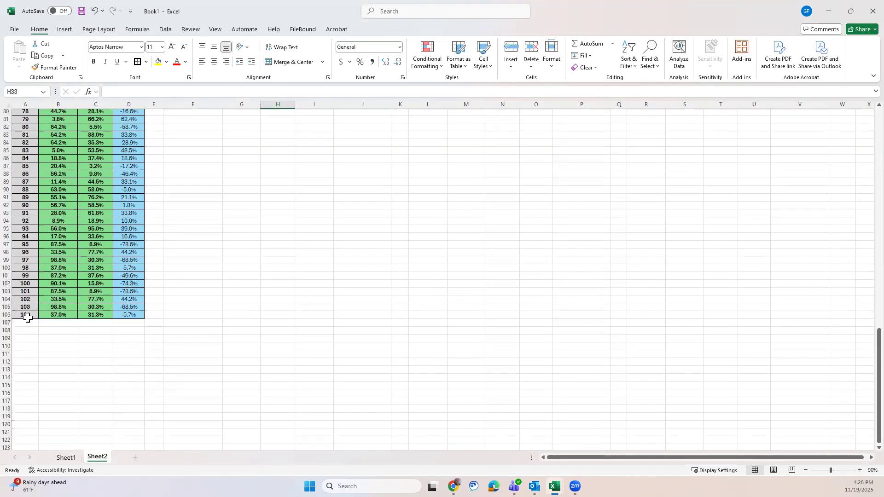
{"action": "scroll", "coordinate": [286, 360], "scroll_direction": "up", "scroll_amount": 20}
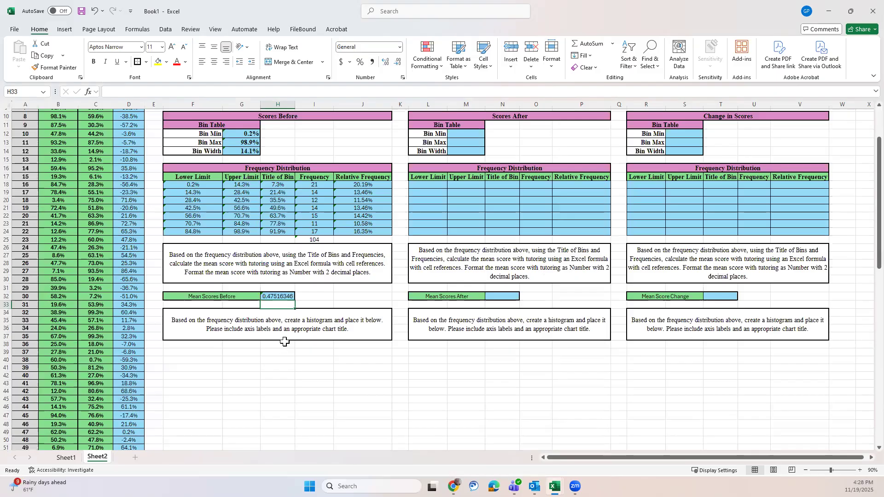
{"action": "left_click", "coordinate": [288, 296]}
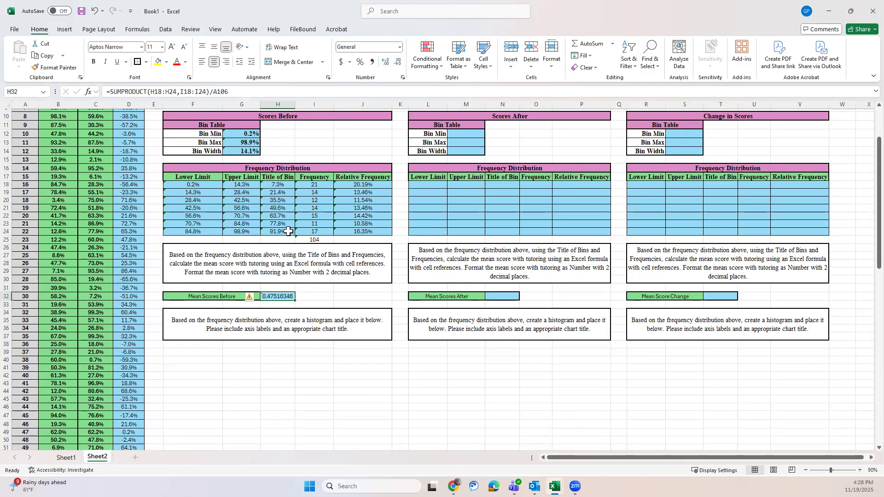
{"action": "left_click", "coordinate": [399, 48]}
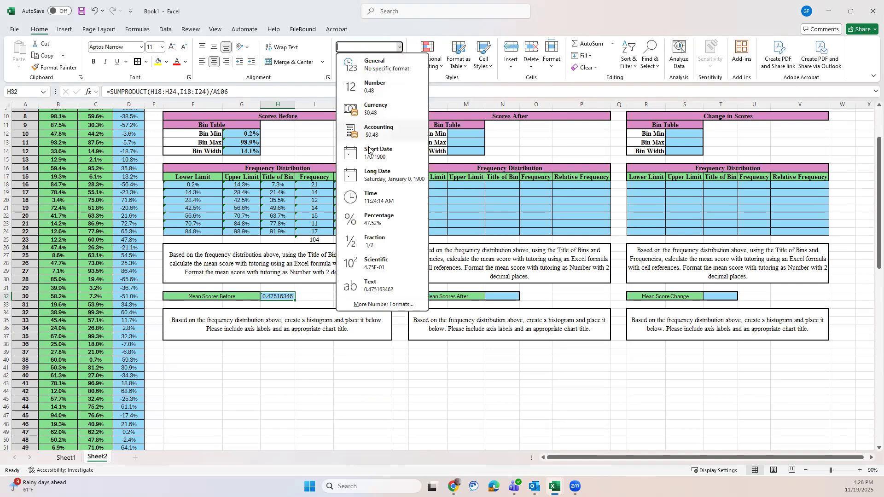
{"action": "left_click", "coordinate": [365, 218]}
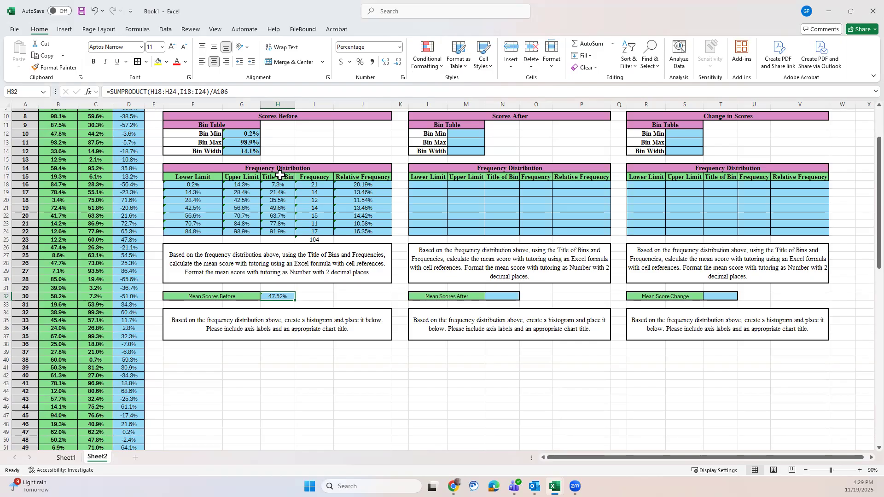
Step: Insert a Clustered Column chart from the Scores Before Title of Bin and Frequency columns, H17:I24 including headers
{"action": "left_click_drag", "start_coordinate": [280, 175], "coordinate": [315, 231]}
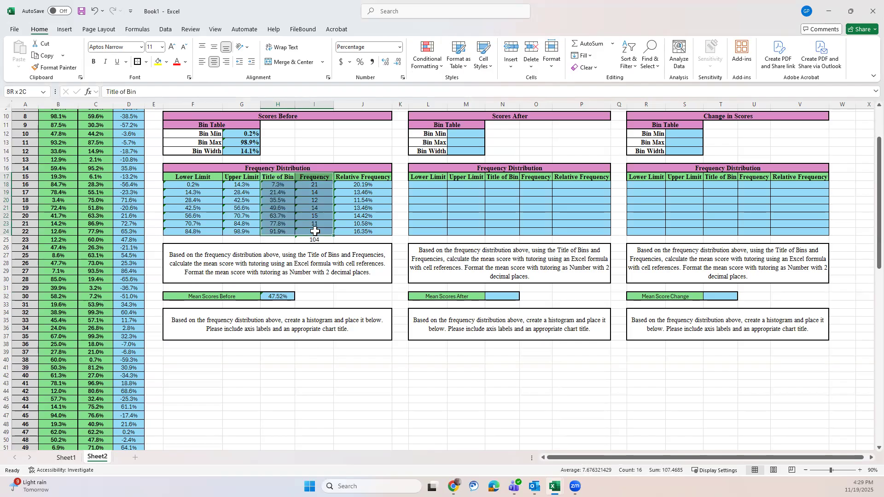
{"action": "left_click_drag", "start_coordinate": [315, 231], "coordinate": [315, 231]}
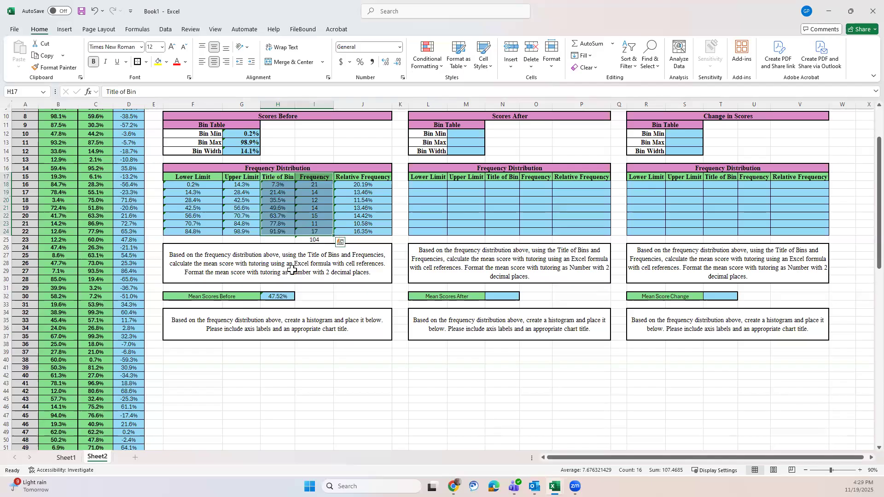
{"action": "left_click", "coordinate": [59, 31]}
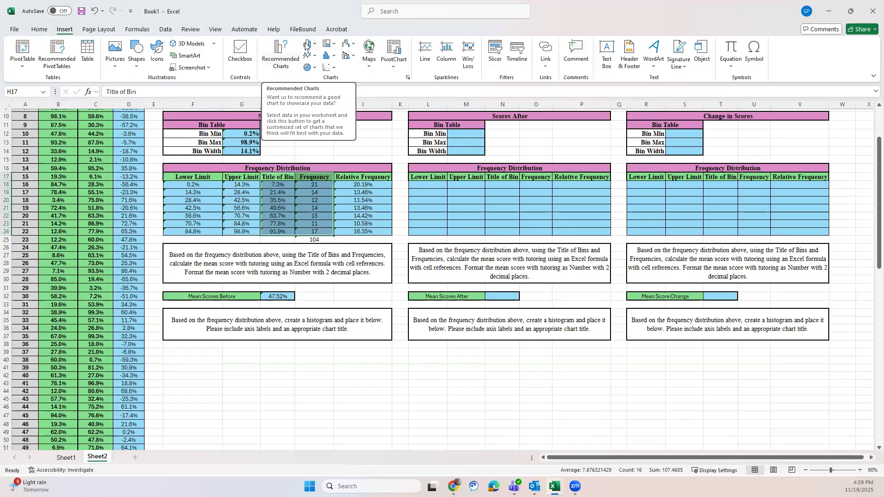
{"action": "left_click", "coordinate": [282, 63]}
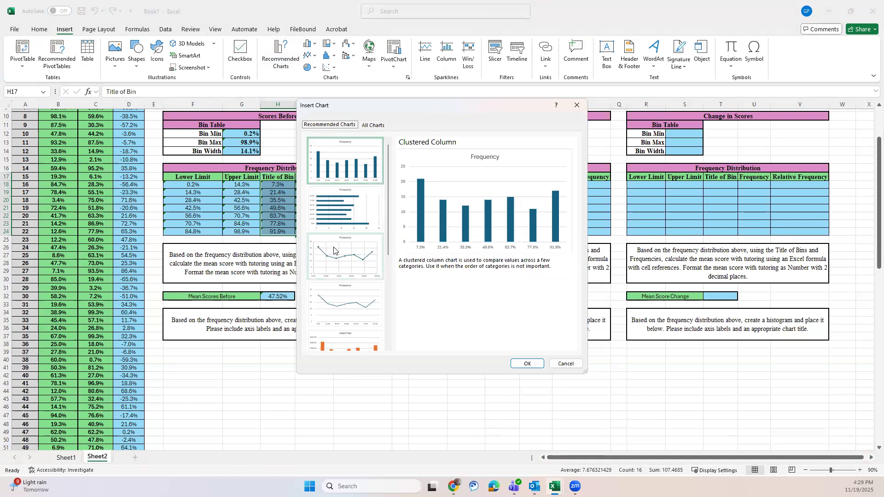
{"action": "scroll", "coordinate": [333, 250], "scroll_direction": "down", "scroll_amount": 3}
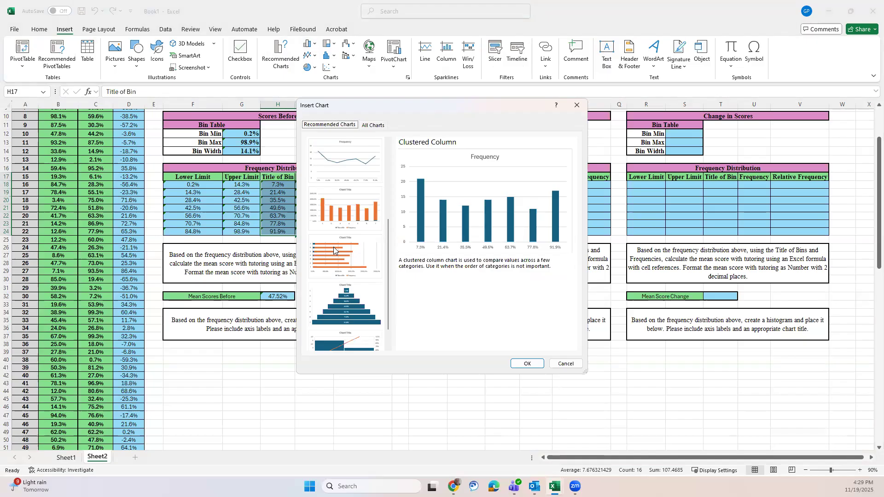
{"action": "scroll", "coordinate": [333, 247], "scroll_direction": "down", "scroll_amount": 1}
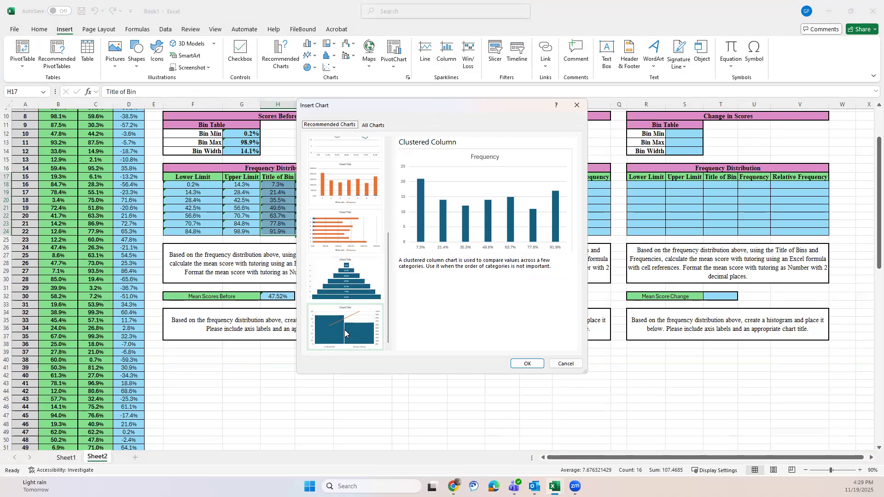
{"action": "scroll", "coordinate": [344, 329], "scroll_direction": "up", "scroll_amount": 7}
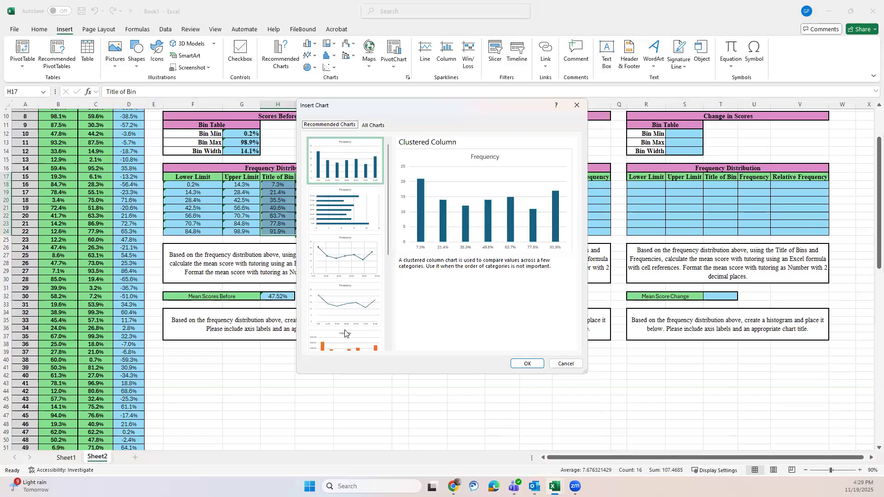
{"action": "left_click", "coordinate": [354, 153]}
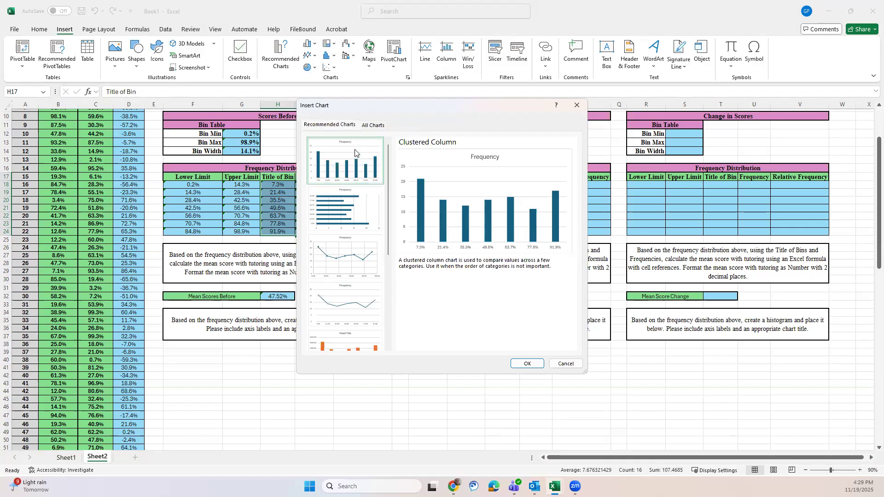
{"action": "left_click", "coordinate": [528, 364]}
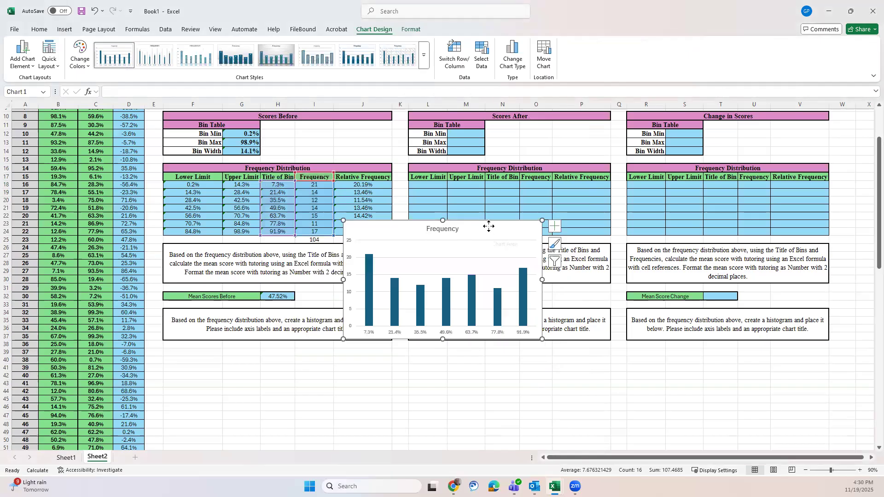
Step: Place the Frequency chart directly below the Scores Before histogram instructions and enlarge it to match the width of that box
{"action": "left_click_drag", "start_coordinate": [487, 227], "coordinate": [310, 349]}
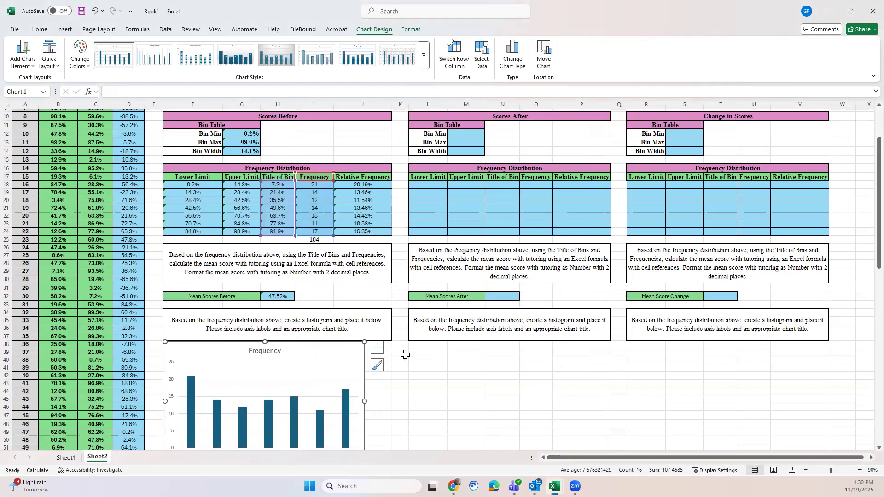
{"action": "scroll", "coordinate": [405, 355], "scroll_direction": "down", "scroll_amount": 4}
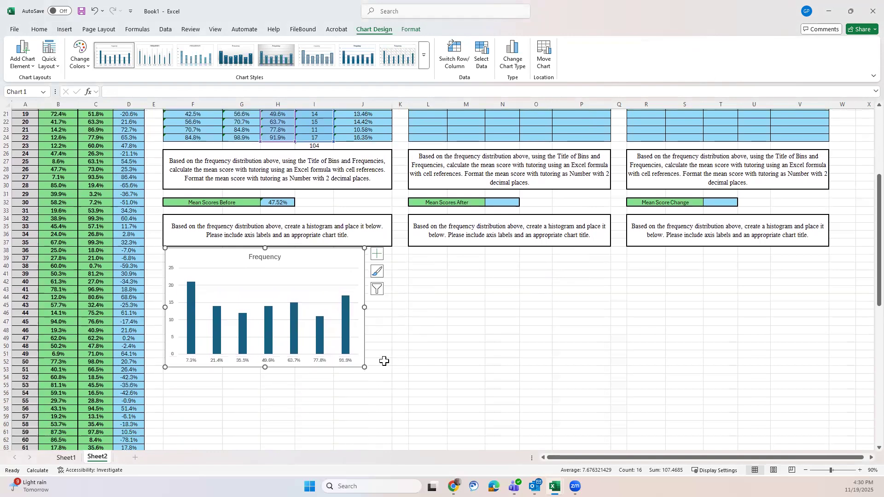
{"action": "left_click_drag", "start_coordinate": [363, 367], "coordinate": [390, 375]}
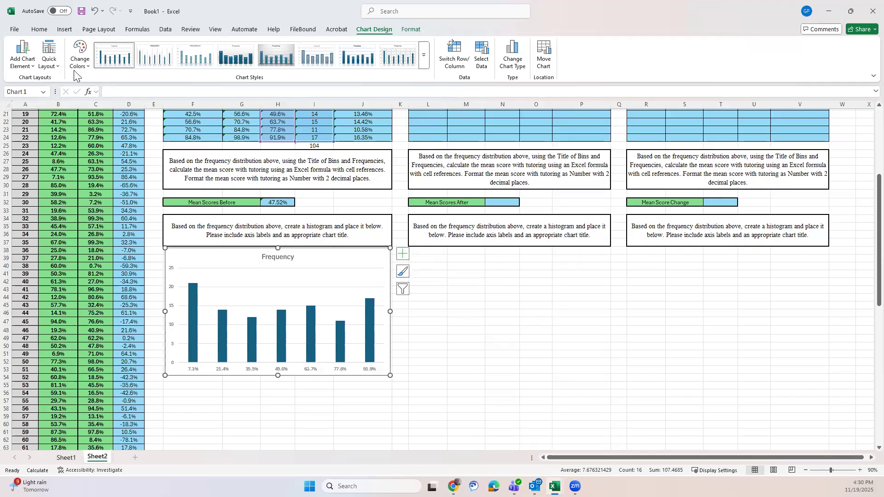
Step: Add primary horizontal and primary vertical axis titles to the Scores Before frequency chart
{"action": "left_click", "coordinate": [24, 50]}
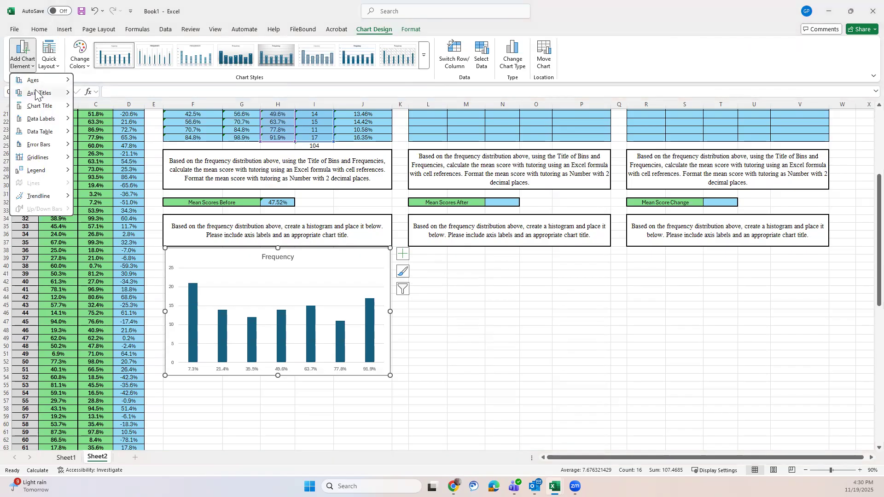
{"action": "mouse_move", "coordinate": [36, 92]}
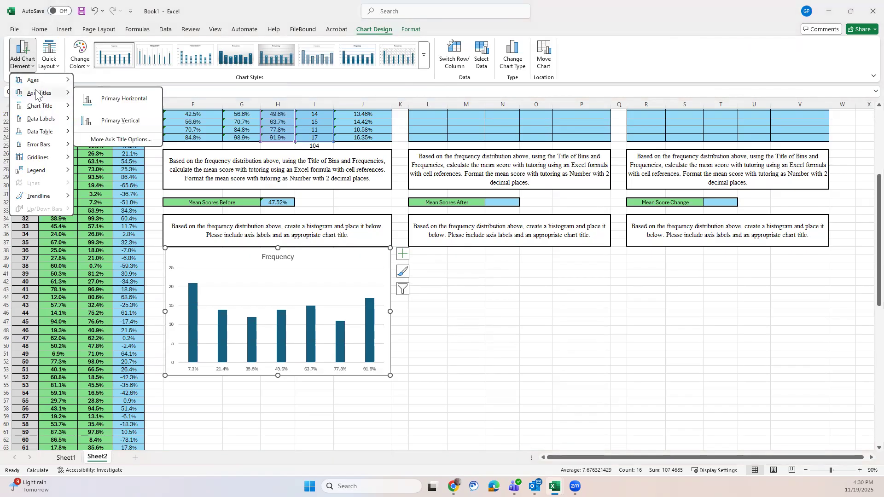
{"action": "left_click", "coordinate": [105, 98]}
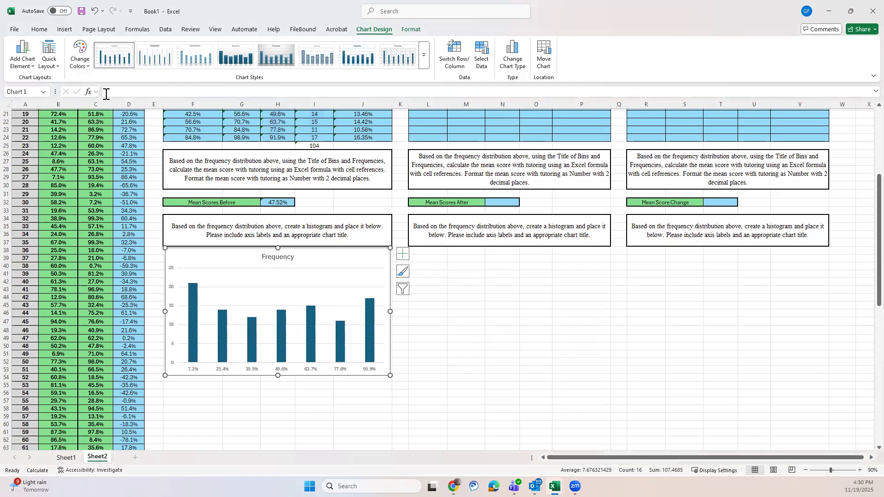
{"action": "left_click", "coordinate": [24, 54]}
{"action": "mouse_move", "coordinate": [42, 92]}
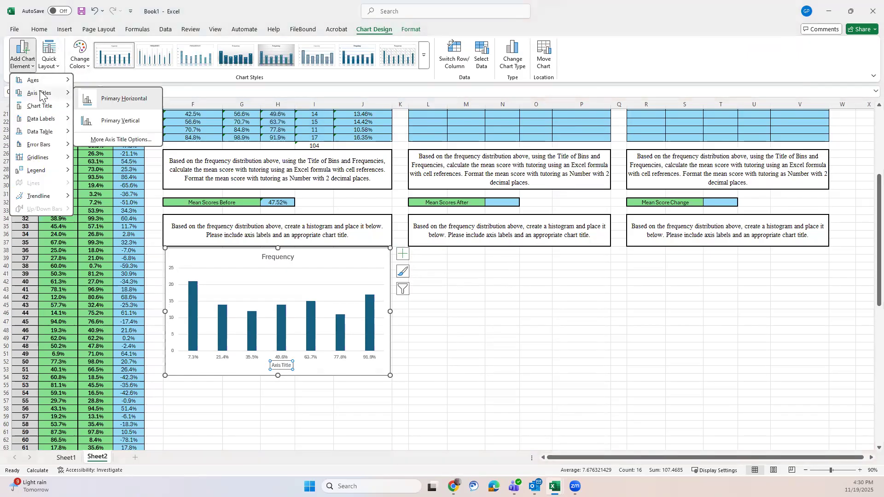
{"action": "left_click", "coordinate": [124, 121]}
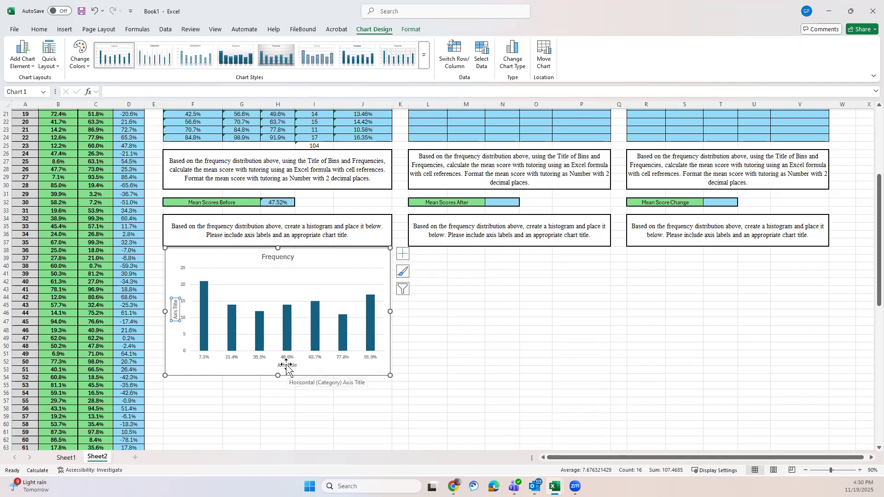
Step: Replace the horizontal axis title's placeholder text with "Title of Bin" on the Scores Before chart
{"action": "left_click", "coordinate": [286, 366]}
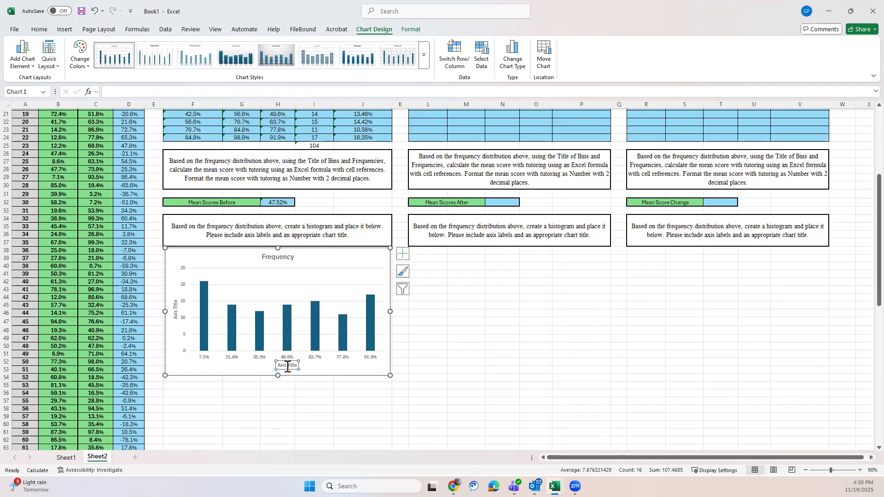
{"action": "scroll", "coordinate": [287, 367], "scroll_direction": "up", "scroll_amount": 3}
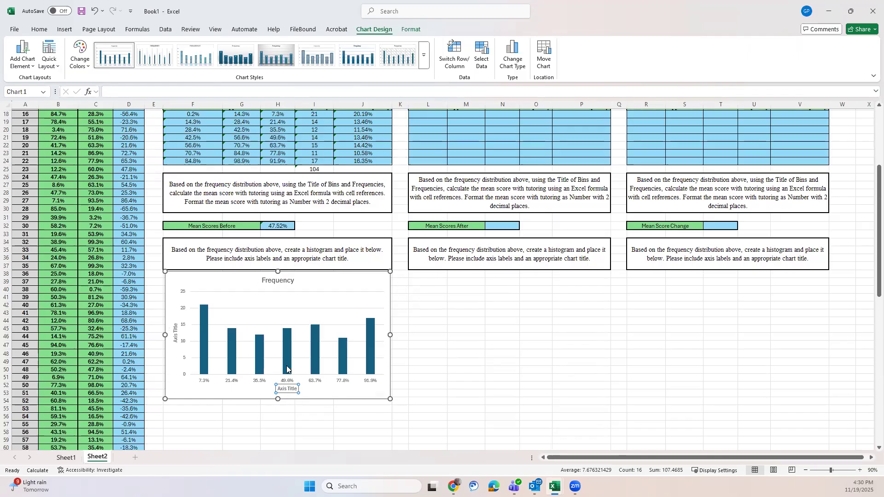
{"action": "scroll", "coordinate": [286, 366], "scroll_direction": "down", "scroll_amount": 5}
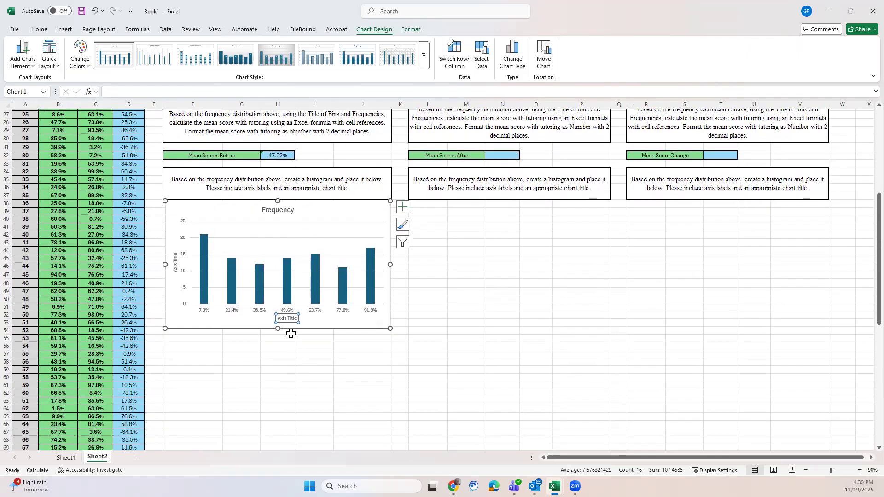
{"action": "left_click", "coordinate": [296, 318]}
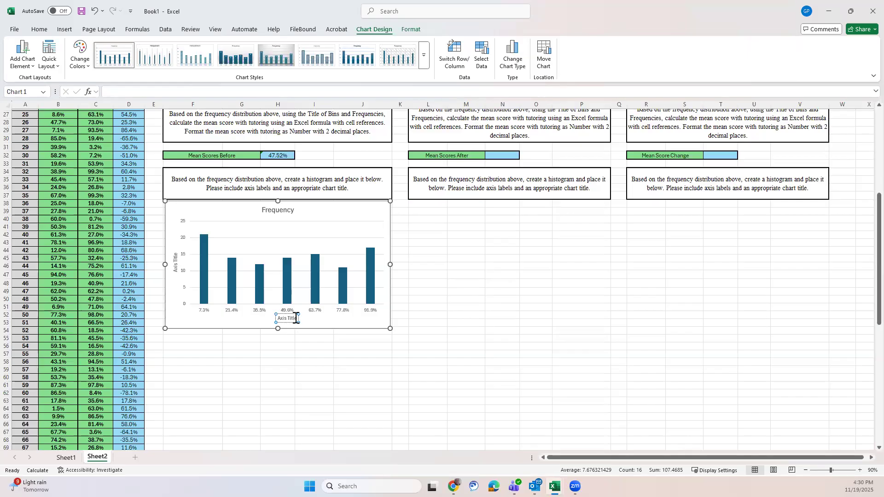
{"action": "key", "text": "BackSpace"}
{"action": "key", "text": "BackSpace"}
{"action": "key", "text": "BackSpace"}
{"action": "key", "text": "BackSpace"}
{"action": "key", "text": "BackSpace"}
{"action": "key", "text": "BackSpace"}
{"action": "key", "text": "BackSpace"}
{"action": "key", "text": "BackSpace"}
{"action": "key", "text": "BackSpace"}
{"action": "type", "text": "Title of Bin"}
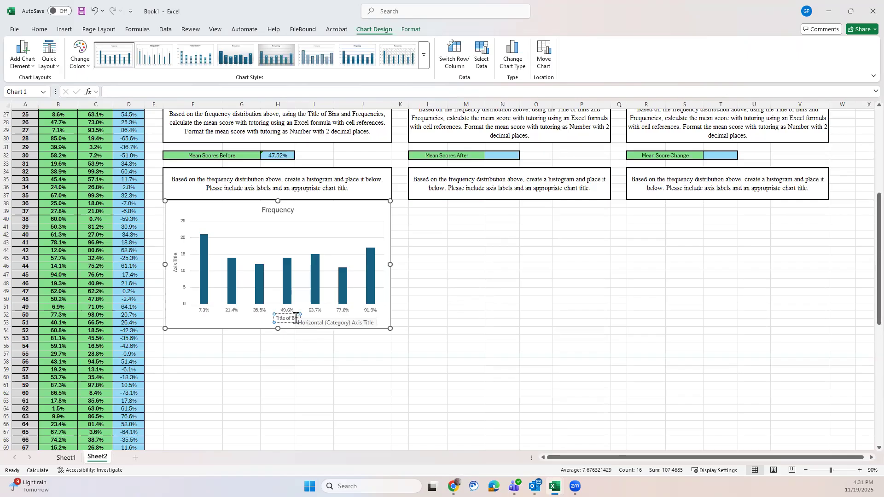
{"action": "left_click", "coordinate": [459, 294]}
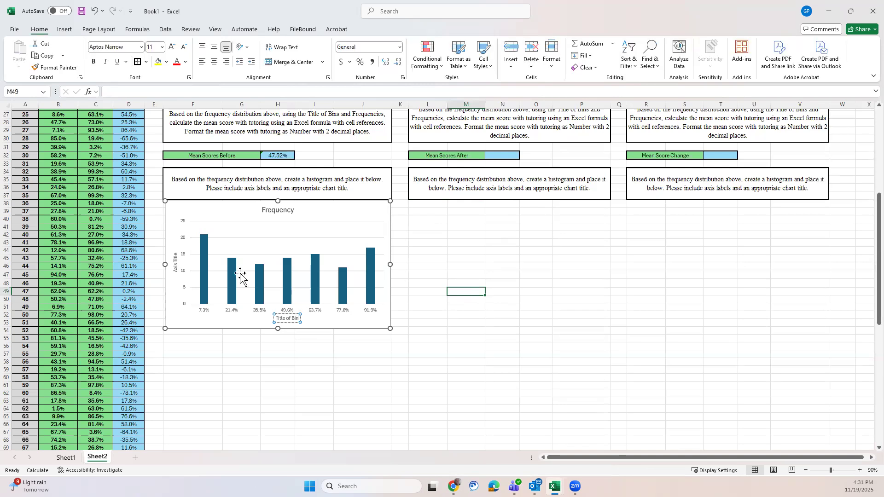
Step: Replace the vertical axis title's placeholder text with "Frequency" on the Scores Before chart
{"action": "left_click", "coordinate": [175, 260]}
{"action": "left_click_drag", "start_coordinate": [175, 255], "coordinate": [174, 270]}
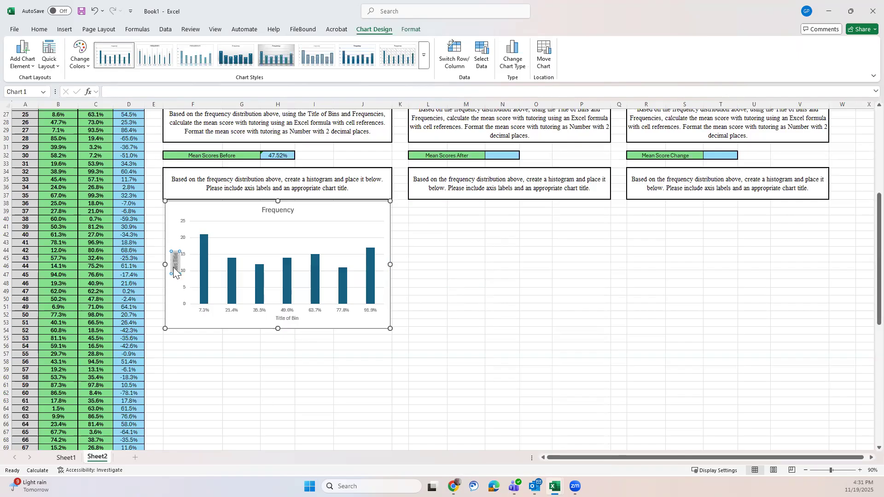
{"action": "key", "text": "BackSpace"}
{"action": "type", "text": "Frequency"}
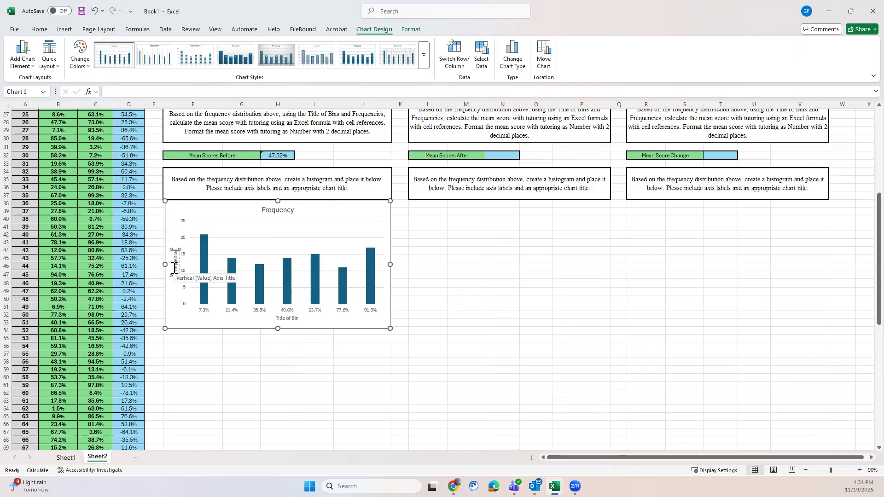
{"action": "left_click", "coordinate": [444, 274]}
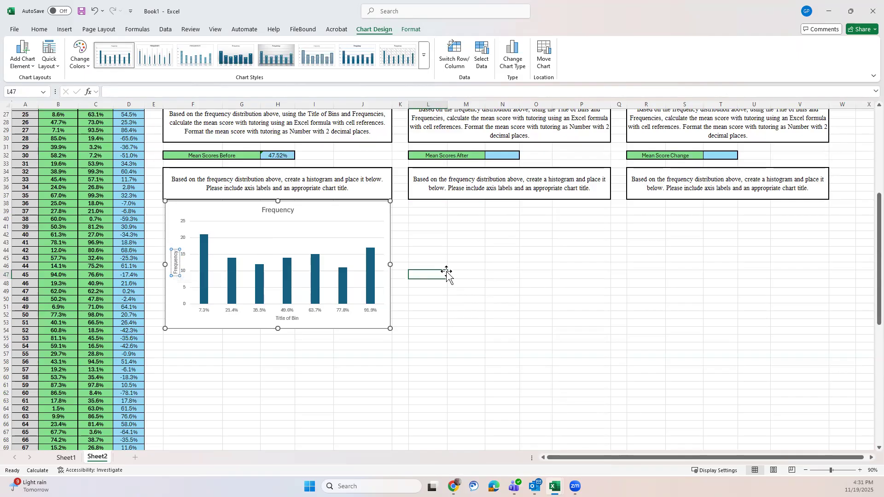
Step: Change the Scores Before chart's title to "Histogram Distribution"
{"action": "left_click", "coordinate": [276, 211]}
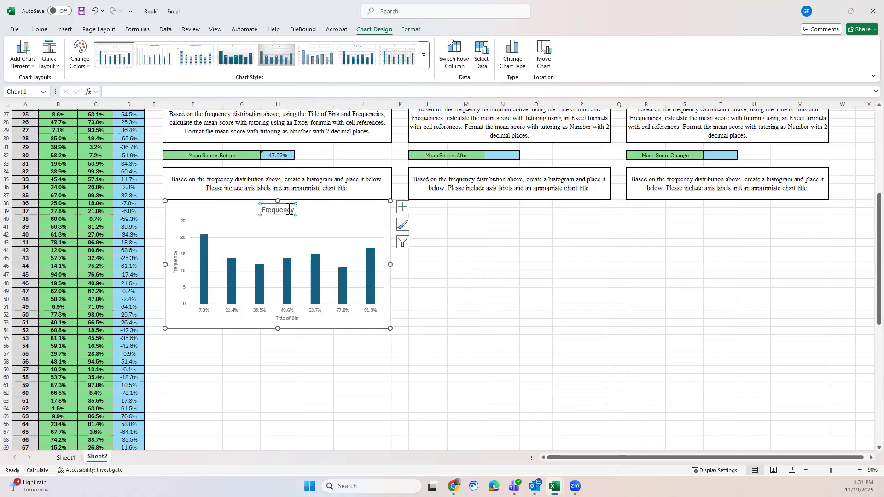
{"action": "double_click", "coordinate": [273, 211]}
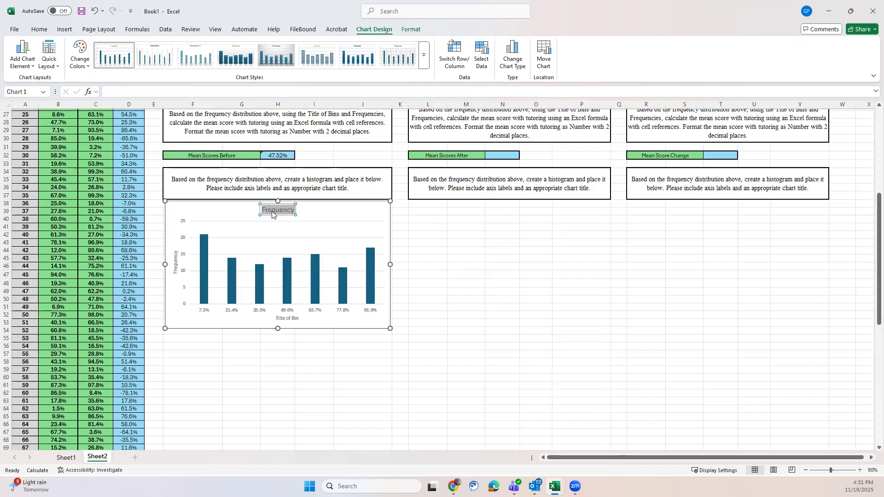
{"action": "type", "text": "Hist"}
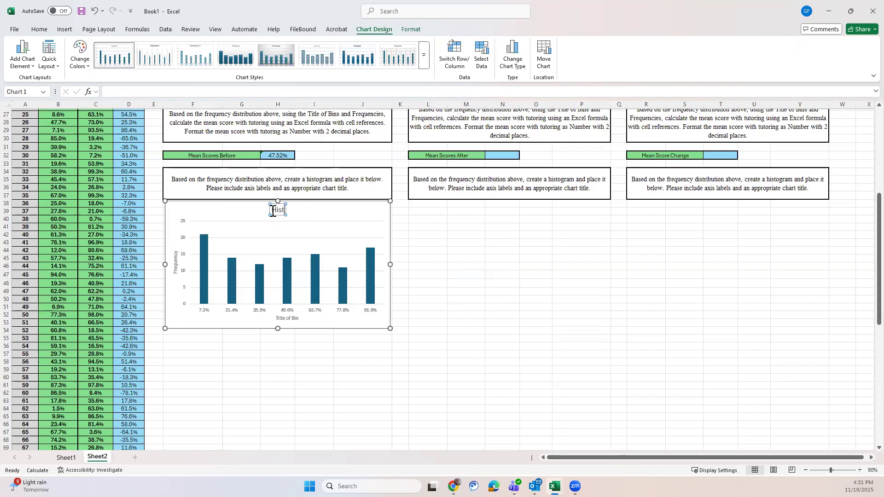
{"action": "type", "text": "ogram Distribution"}
{"action": "left_click", "coordinate": [430, 250]}
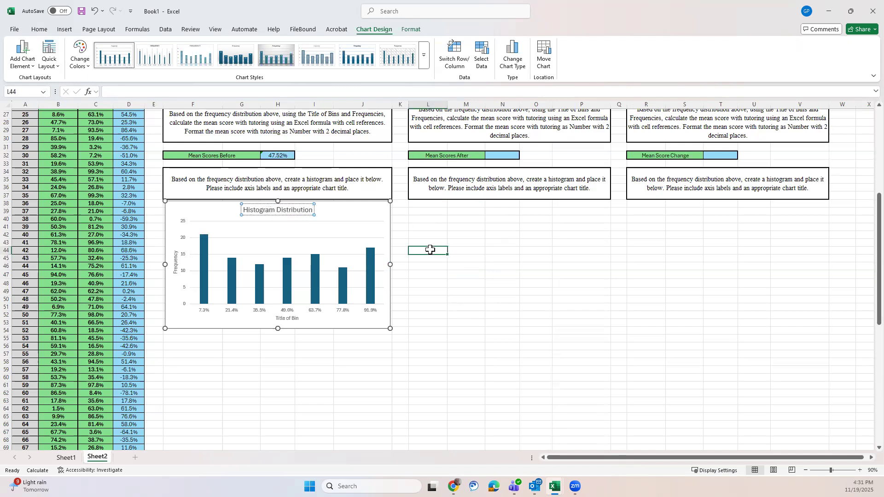
Step: Set the gap width of the histogram's data series to 0% and close the formatting pane
{"action": "left_click", "coordinate": [315, 262]}
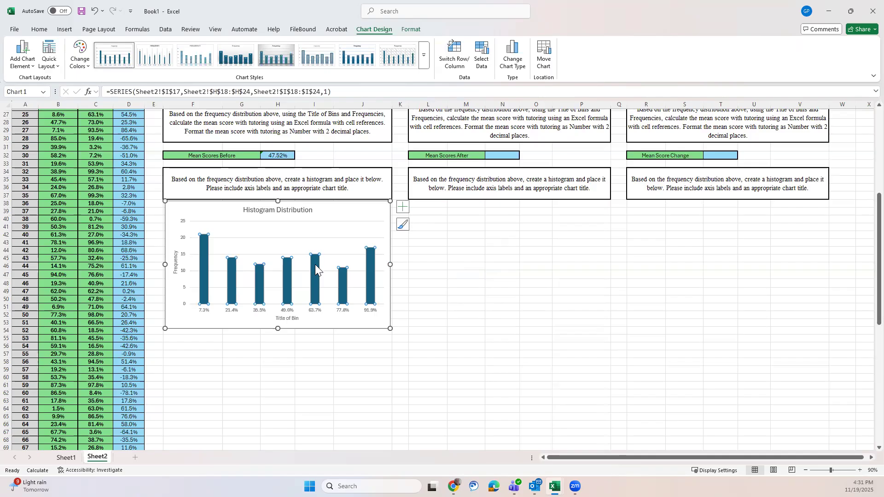
{"action": "double_click", "coordinate": [315, 264]}
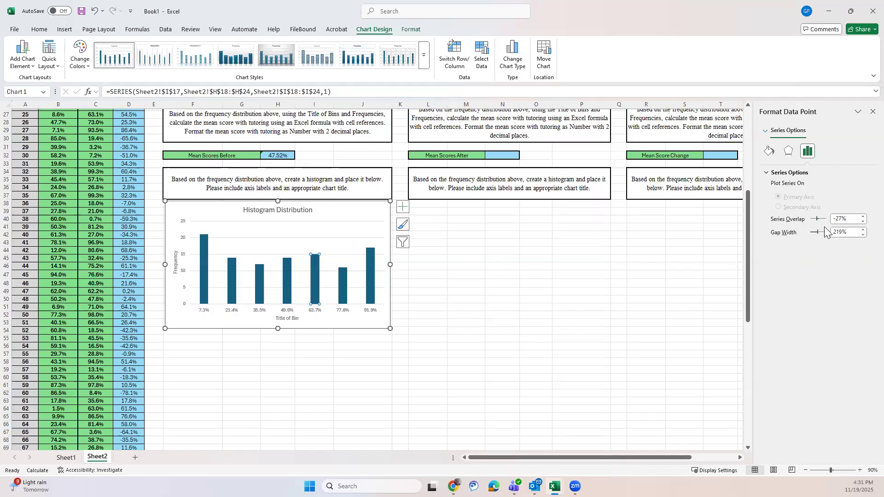
{"action": "left_click", "coordinate": [358, 210]}
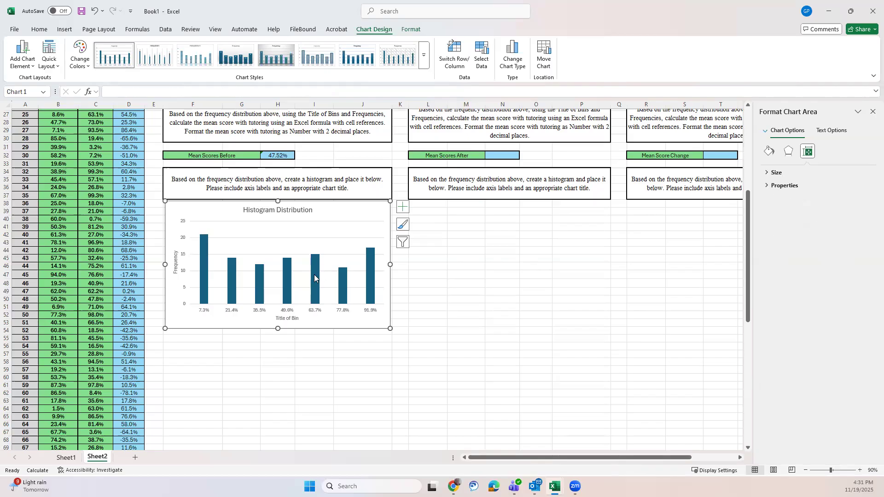
{"action": "left_click", "coordinate": [314, 277]}
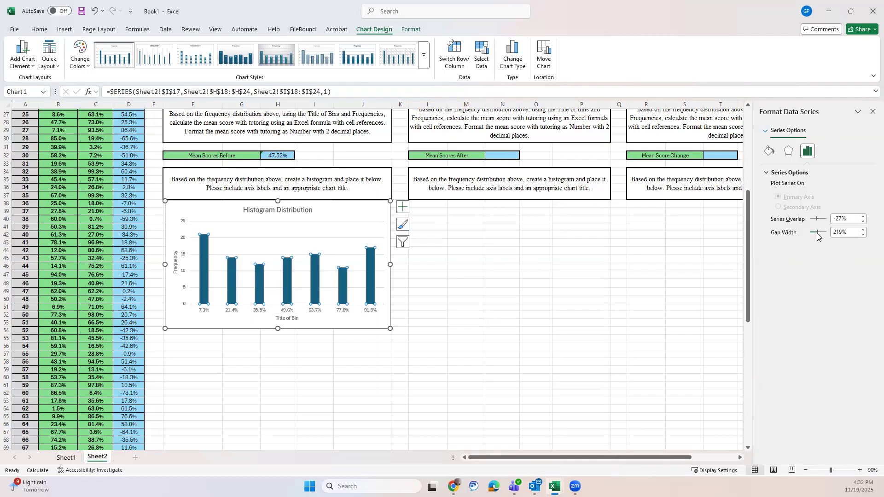
{"action": "left_click_drag", "start_coordinate": [816, 233], "coordinate": [807, 233]}
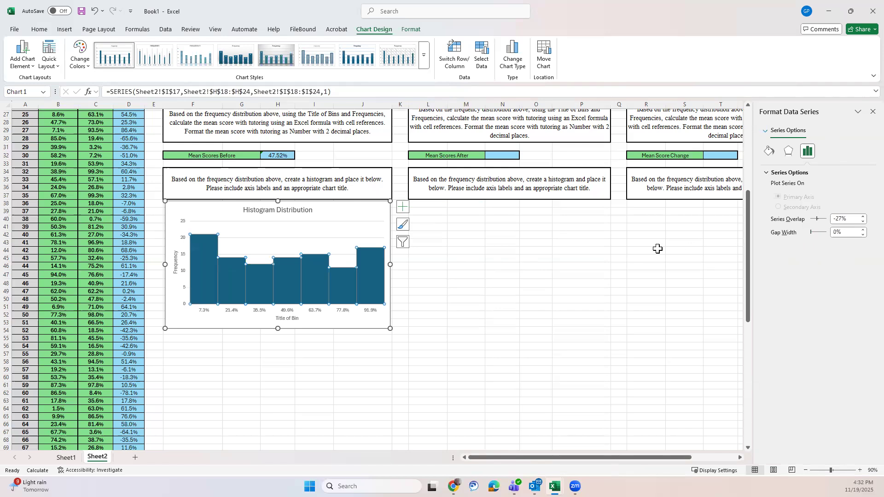
{"action": "left_click", "coordinate": [873, 111]}
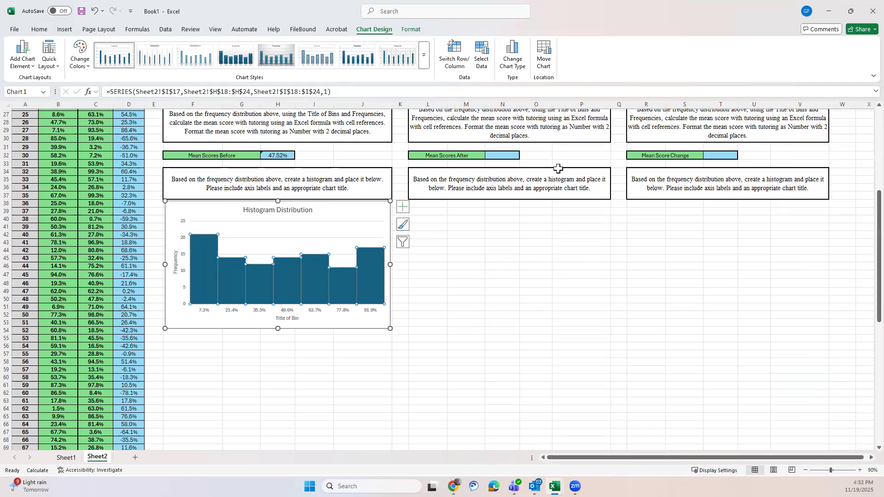
{"action": "left_click", "coordinate": [378, 215]}
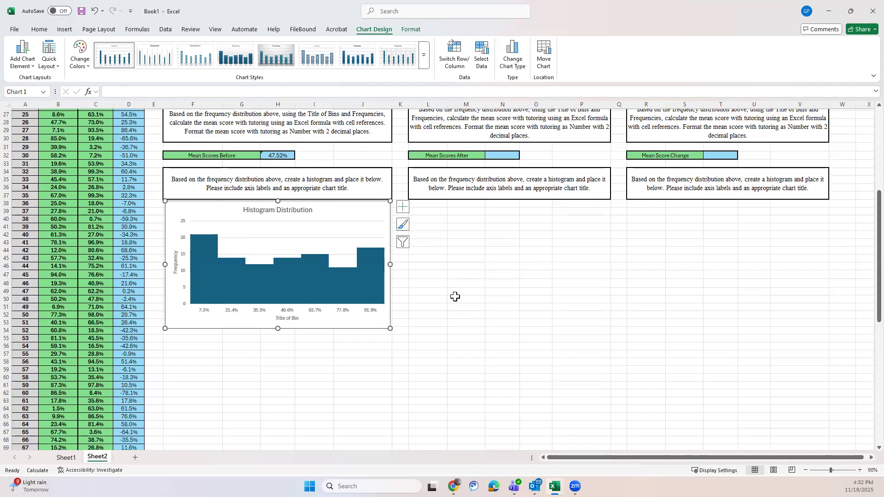
Step: Total the Relative Frequency column in J25 by filling the sum across from I25, and format it as Percentage
{"action": "scroll", "coordinate": [455, 297], "scroll_direction": "up", "scroll_amount": 5}
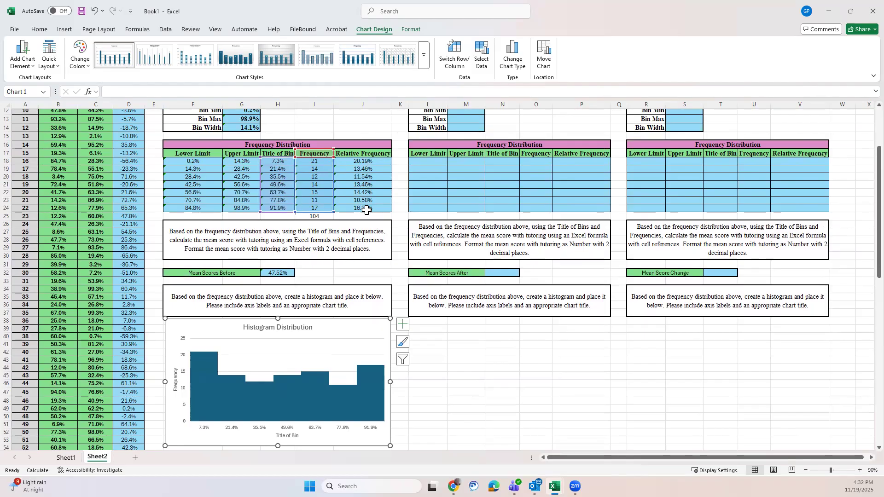
{"action": "left_click", "coordinate": [328, 216]}
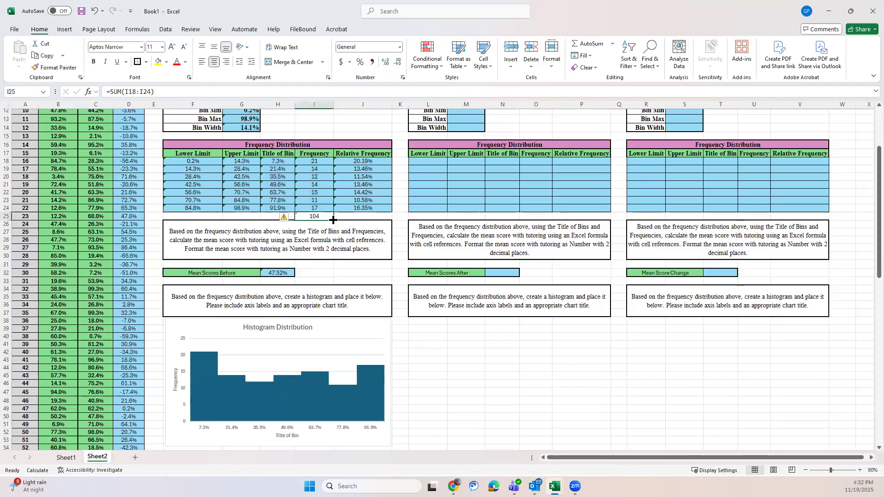
{"action": "left_click_drag", "start_coordinate": [333, 220], "coordinate": [370, 217]}
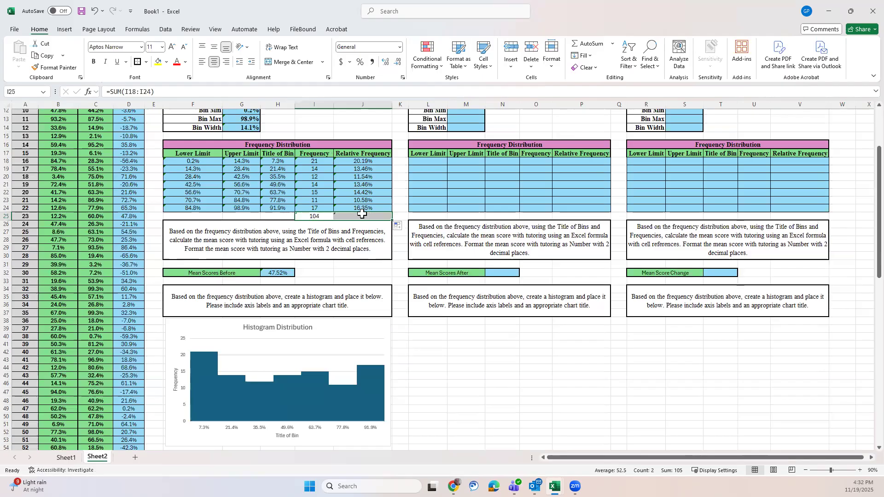
{"action": "left_click", "coordinate": [365, 217]}
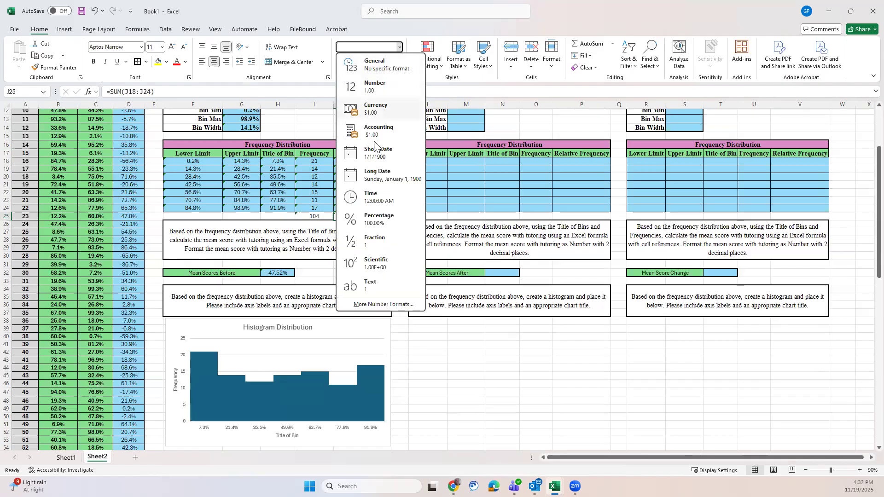
{"action": "left_click", "coordinate": [370, 220]}
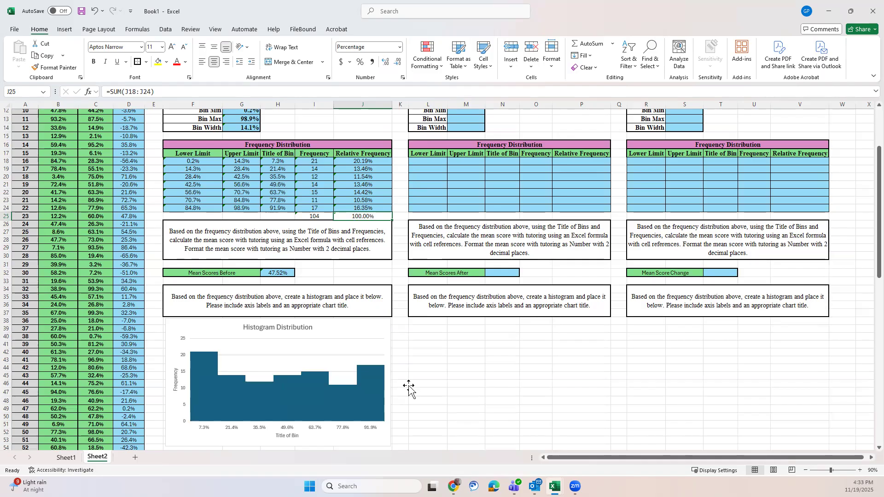
Step: Examine the first Scores Before bin's AVERAGE formula in H18 and COUNTIFS formula in I18, including the ranges it references
{"action": "scroll", "coordinate": [587, 368], "scroll_direction": "up", "scroll_amount": 4}
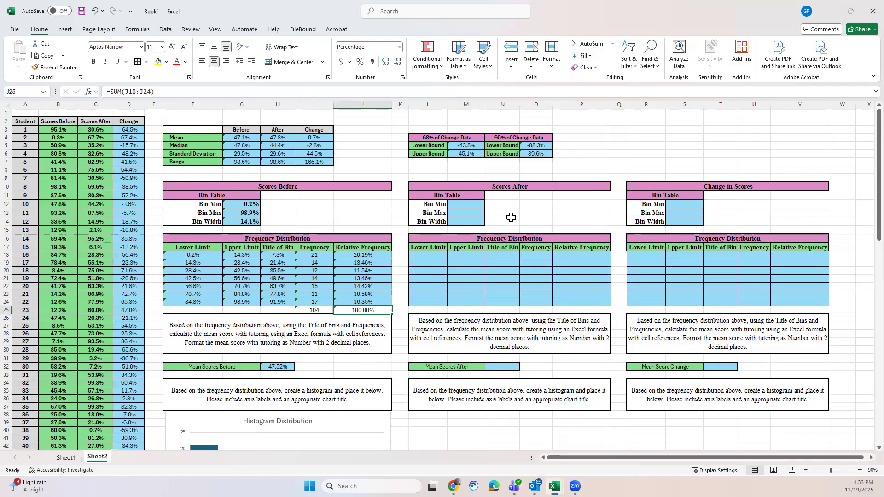
{"action": "left_click", "coordinate": [280, 257]}
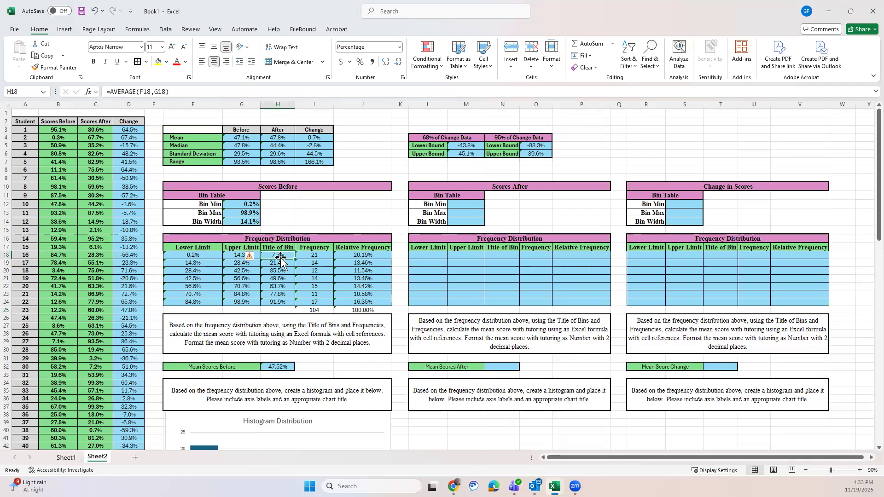
{"action": "left_click", "coordinate": [307, 255]}
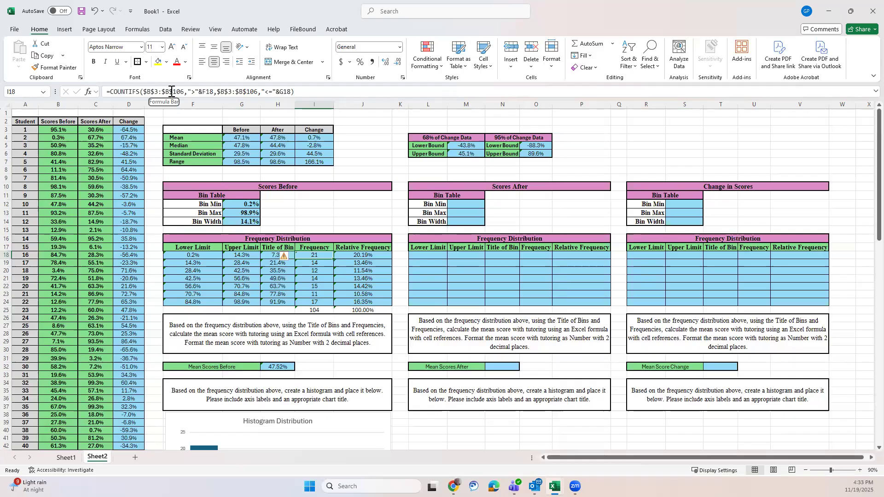
{"action": "left_click", "coordinate": [292, 92]}
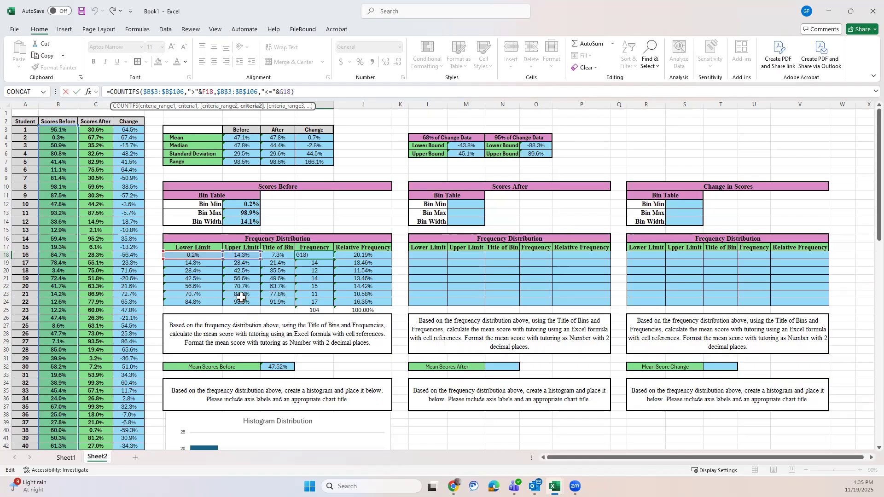
{"action": "left_click", "coordinate": [297, 92]}
{"action": "key", "text": "Return"}
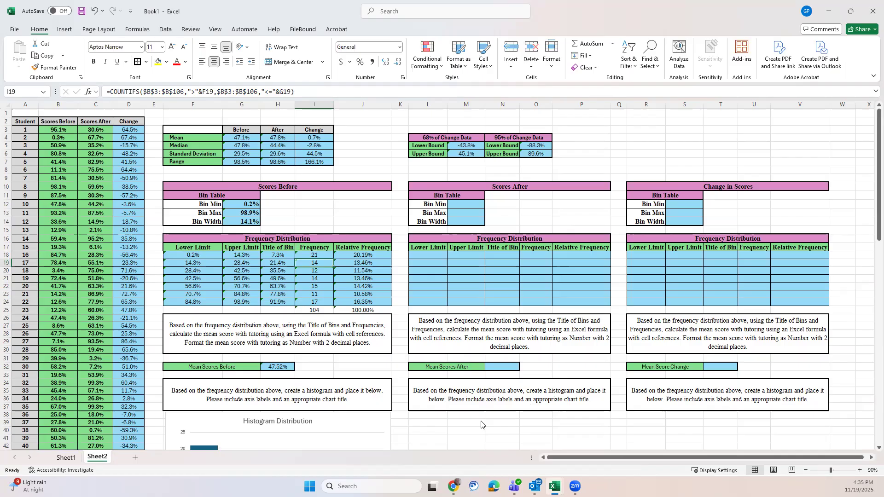
{"action": "scroll", "coordinate": [481, 424], "scroll_direction": "down", "scroll_amount": 3}
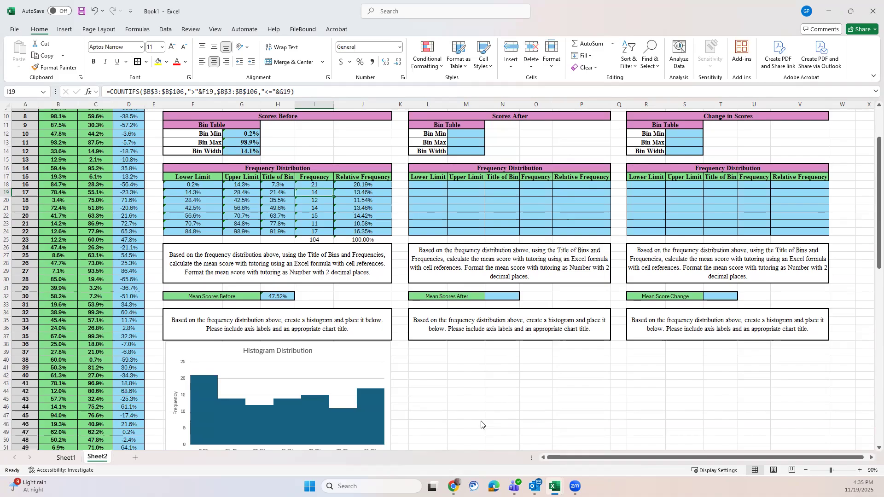
{"action": "scroll", "coordinate": [481, 423], "scroll_direction": "up", "scroll_amount": 3}
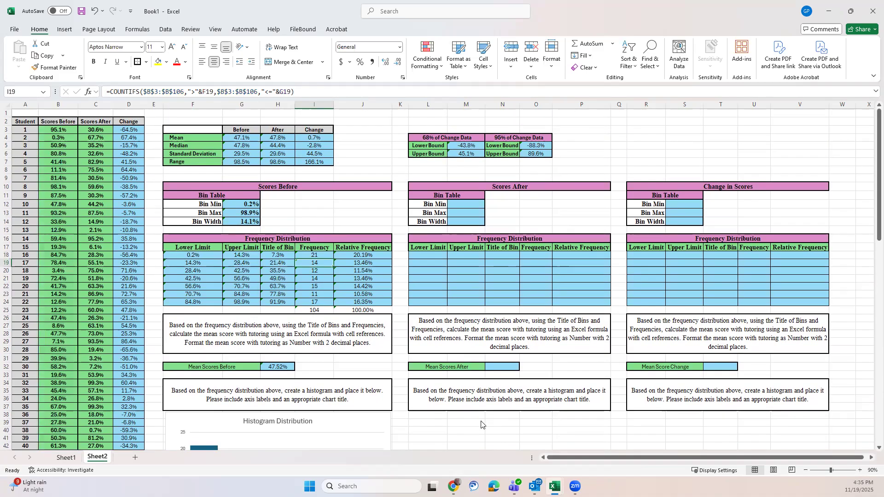